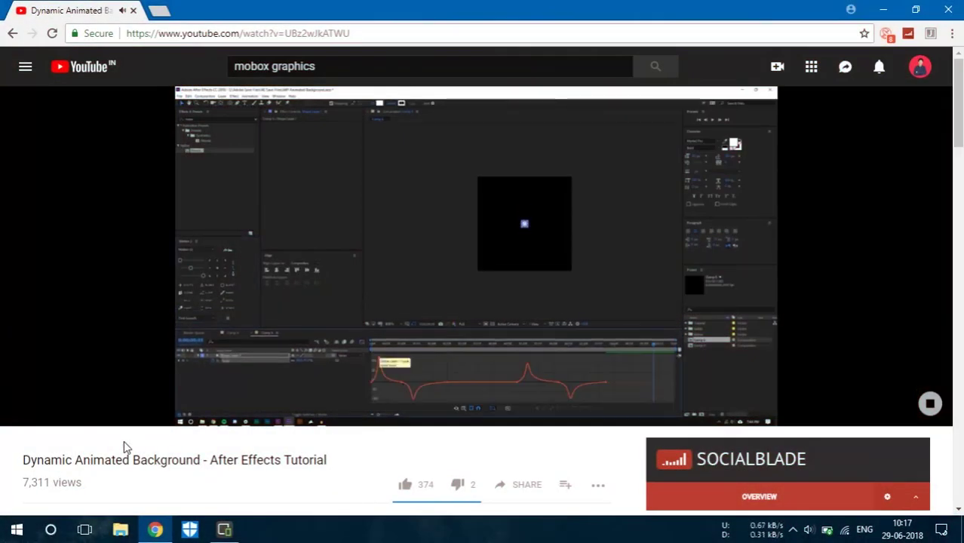
Give the Dynamic Animated Background After Effects tutorial a thumbs-up on YouTube.
left_click(416, 489)
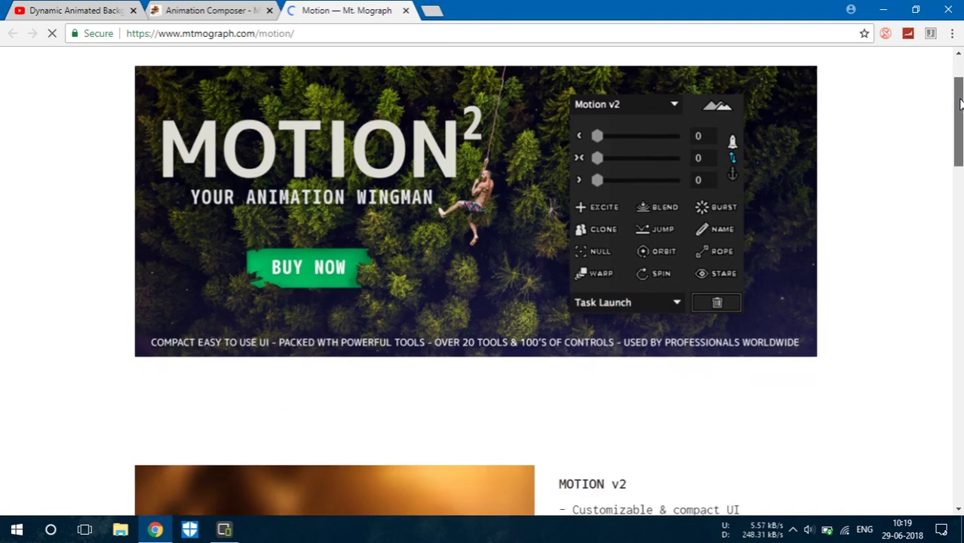
Scroll through the Motion 2 and Animation Composer plug-in pages, then return to After Effects.
left_click_drag(960, 104, 959, 211)
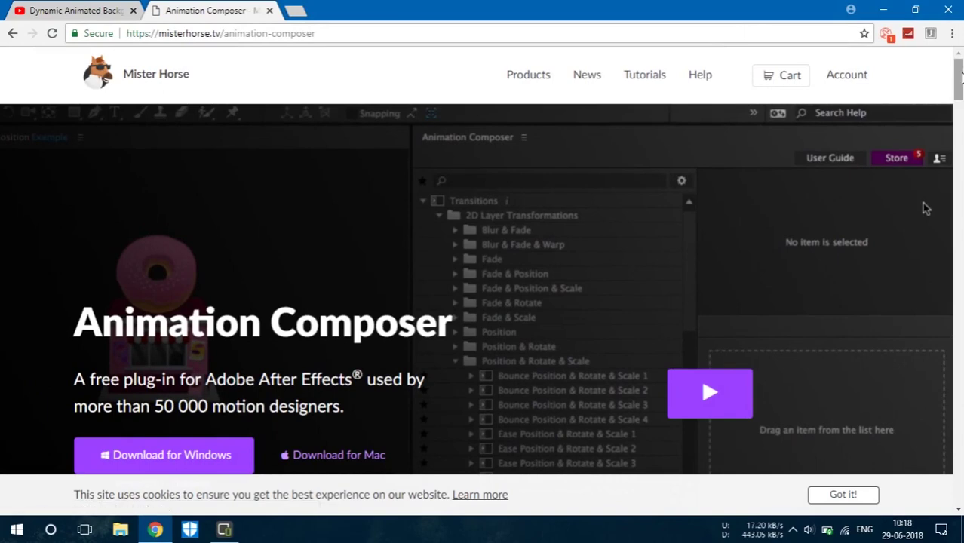
left_click_drag(960, 79, 960, 85)
scroll(926, 121, "down", 1)
scroll(926, 121, "up", 2)
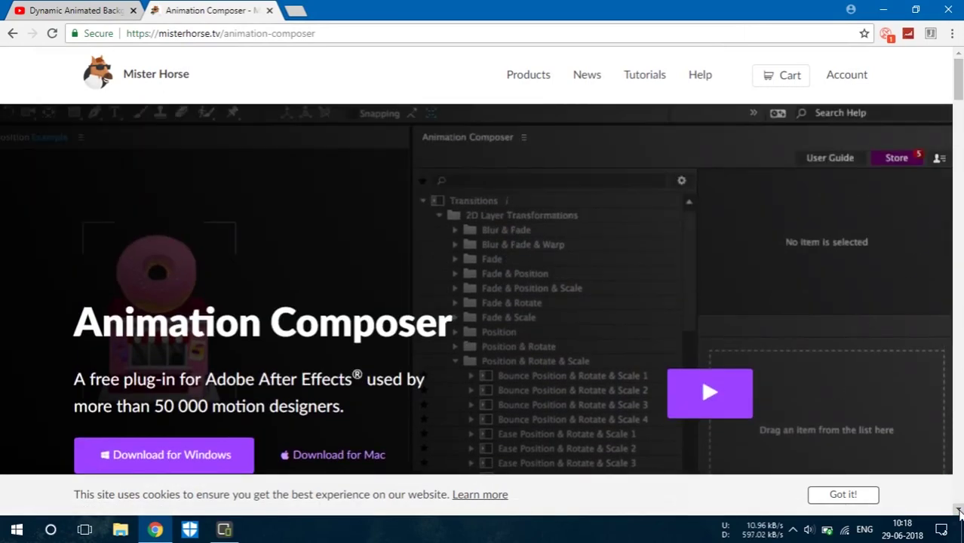
scroll(959, 512, "down", 4)
left_click(264, 22)
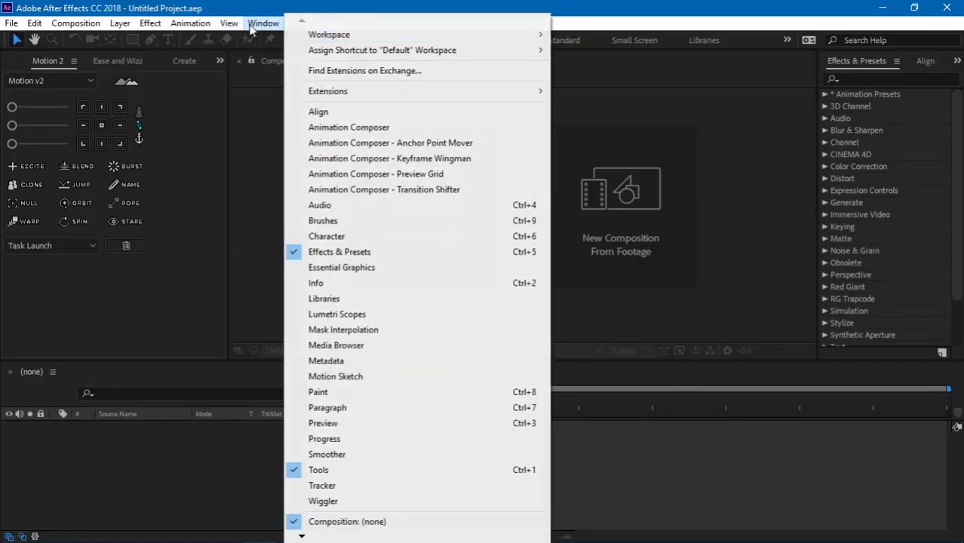
Open the Animation Composer Anchor Point Mover panel and dock it near the toolbar.
left_click(321, 143)
left_click_drag(285, 95, 212, 77)
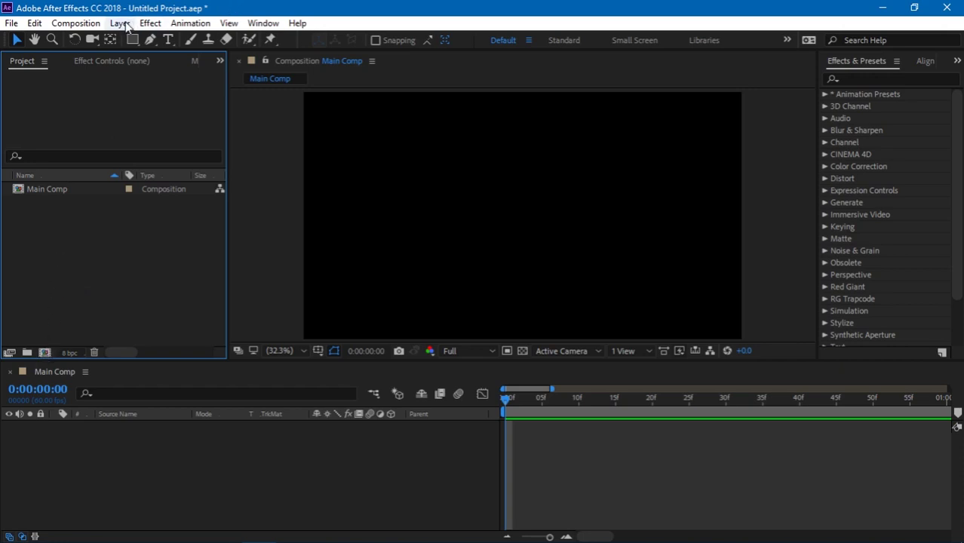
Create Comp 1 at 50 × 50 px with a 15-second duration.
key("ctrl+n")
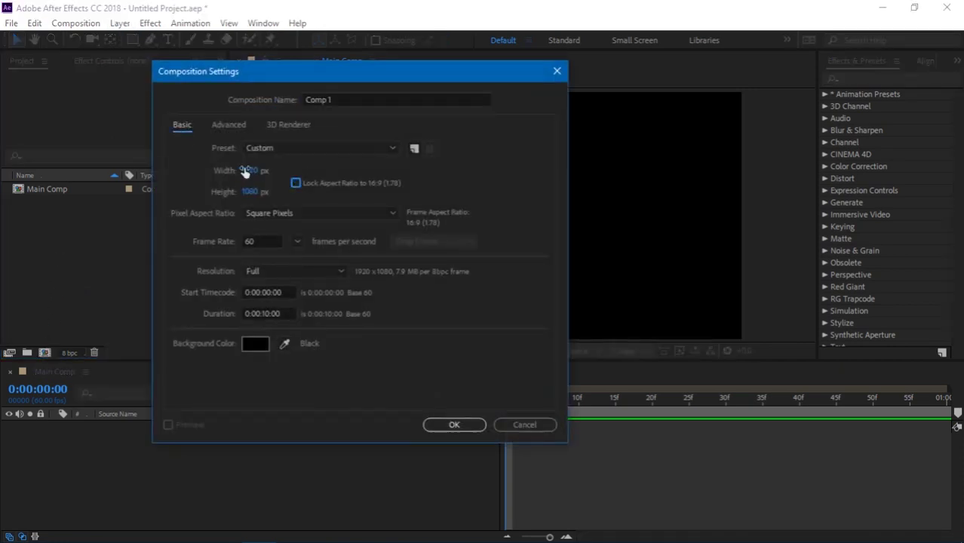
left_click(248, 171)
type("50")
key("Tab")
type("50")
left_click(272, 314)
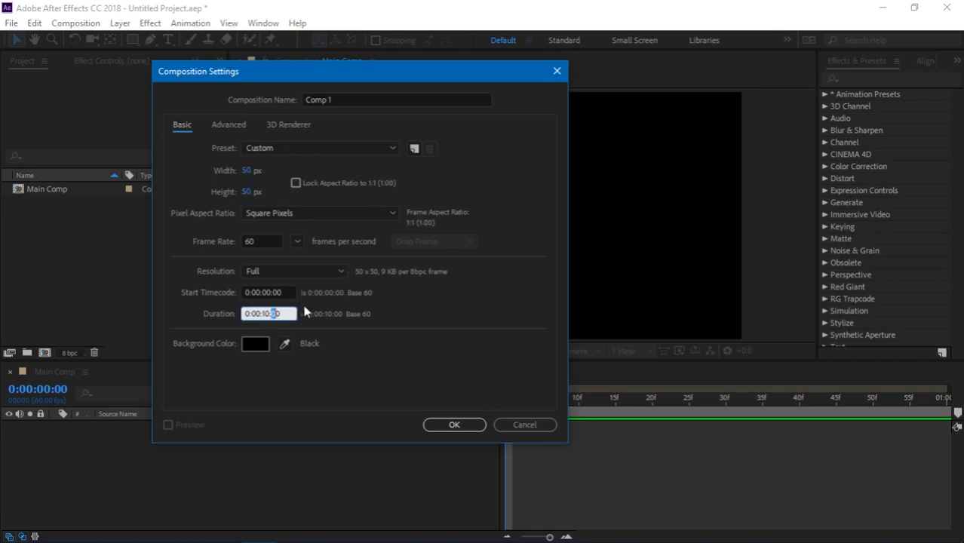
type("5")
key("Return")
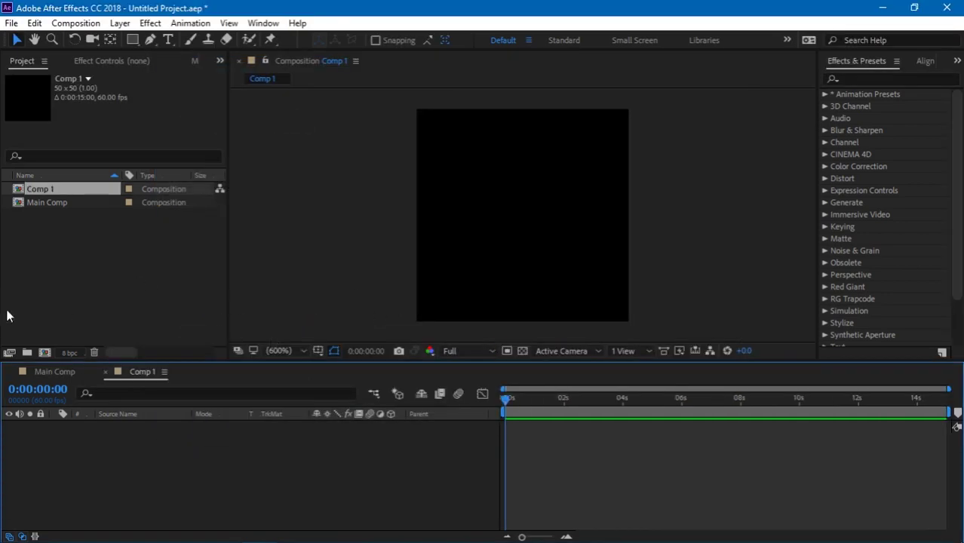
Draw a white-filled star with a 0 px stroke from the centre of Comp 1.
left_click(82, 305)
key("q")
left_click_drag(135, 43, 169, 101)
left_click_drag(447, 45, 407, 41)
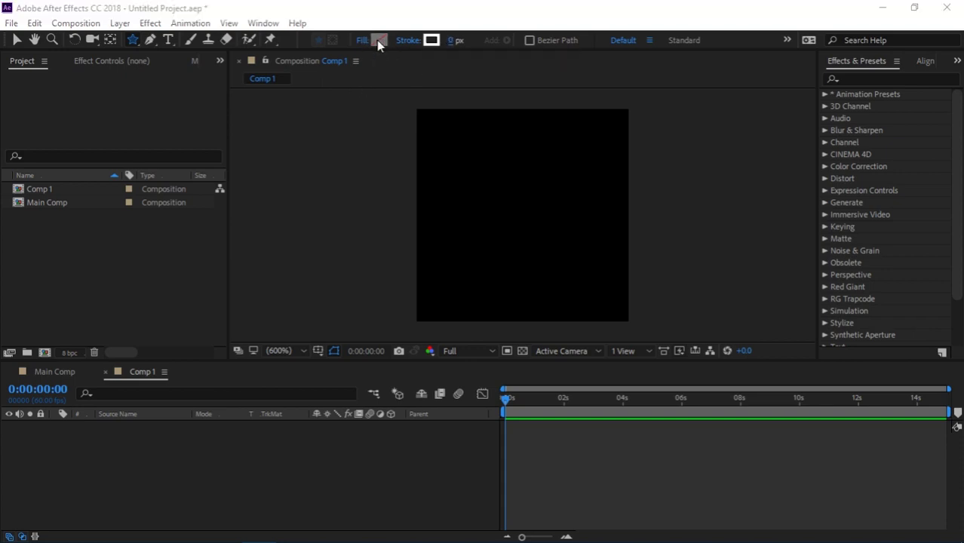
left_click(378, 40)
left_click(379, 262)
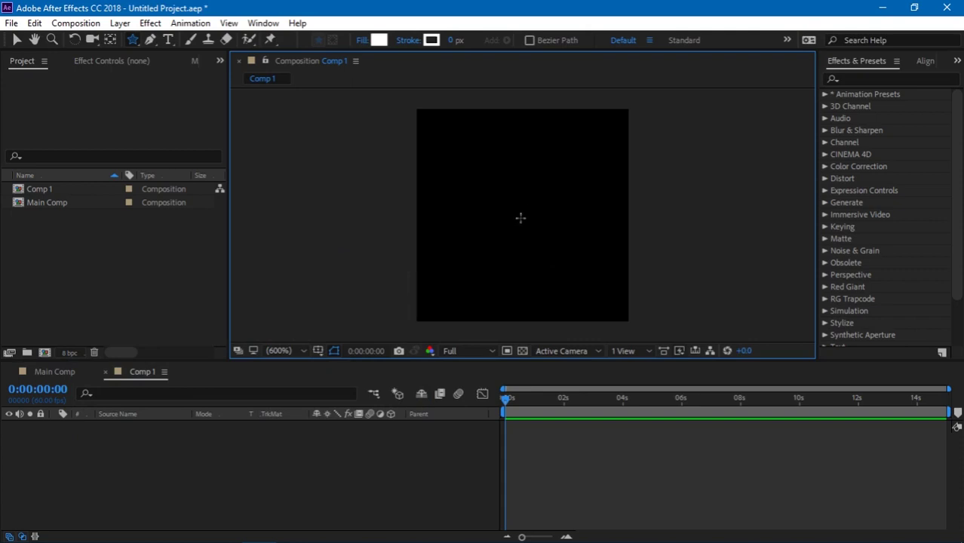
left_click_drag(520, 217, 601, 282)
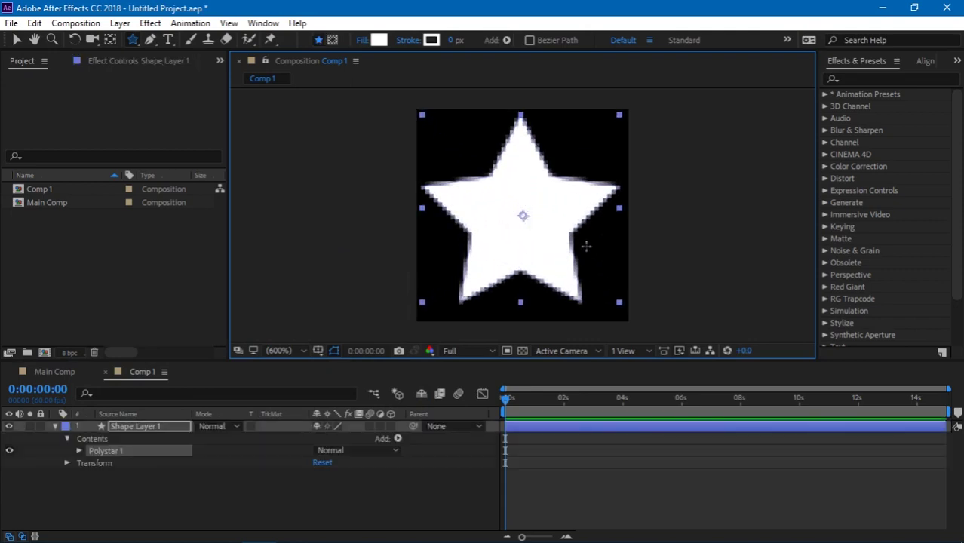
key("v")
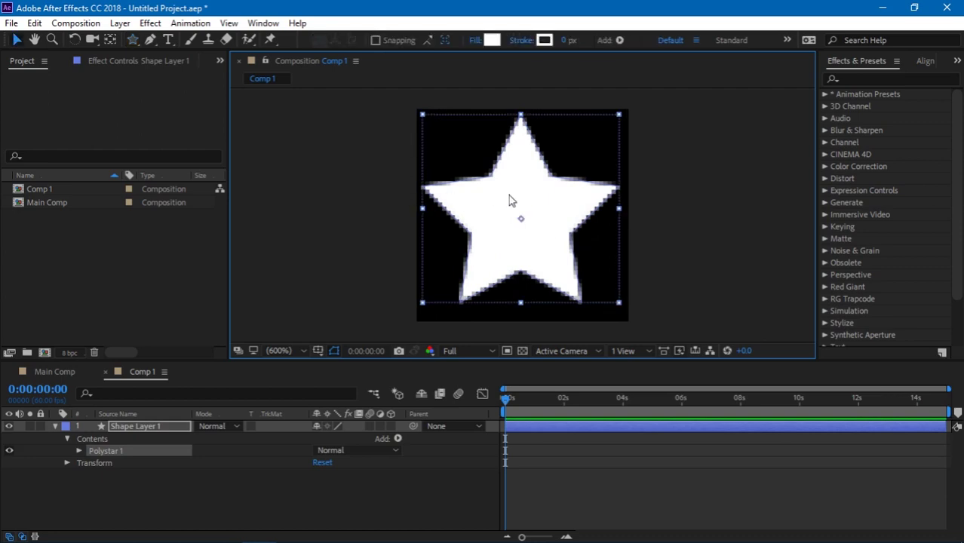
Centre the star horizontally in the composition.
left_click(925, 62)
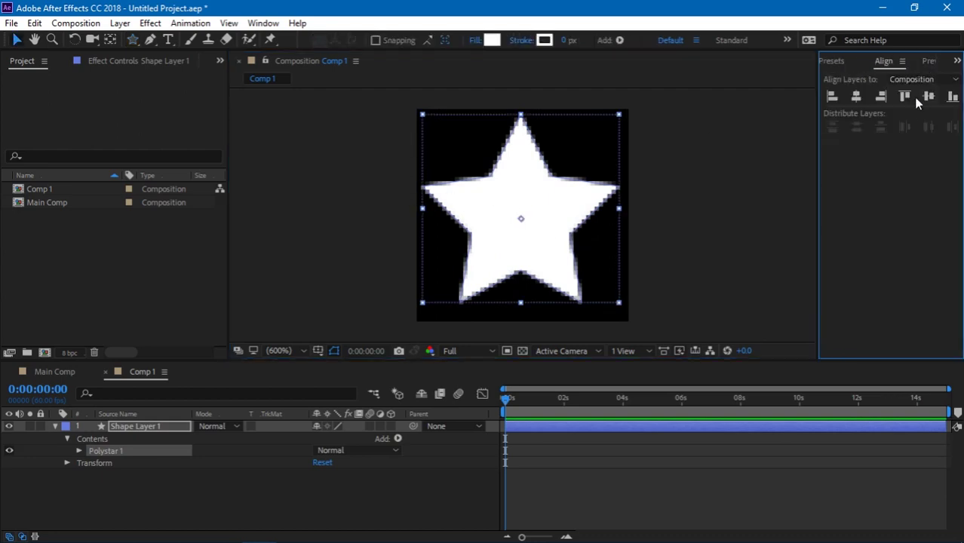
left_click(927, 97)
left_click(857, 95)
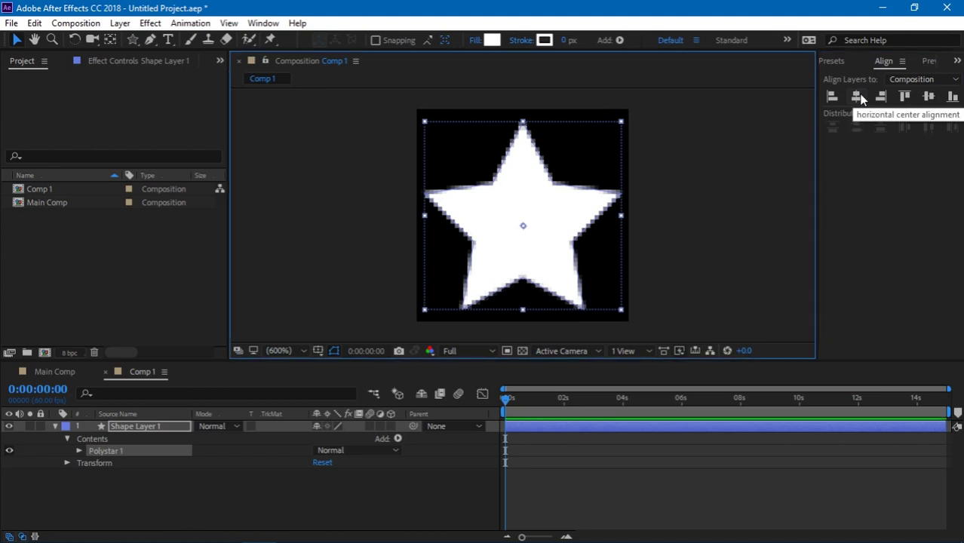
Set the Polystar Path to 3 points, making a triangle, and move it slightly lower.
left_click(54, 425)
left_click(68, 438)
left_click(68, 439)
left_click(78, 450)
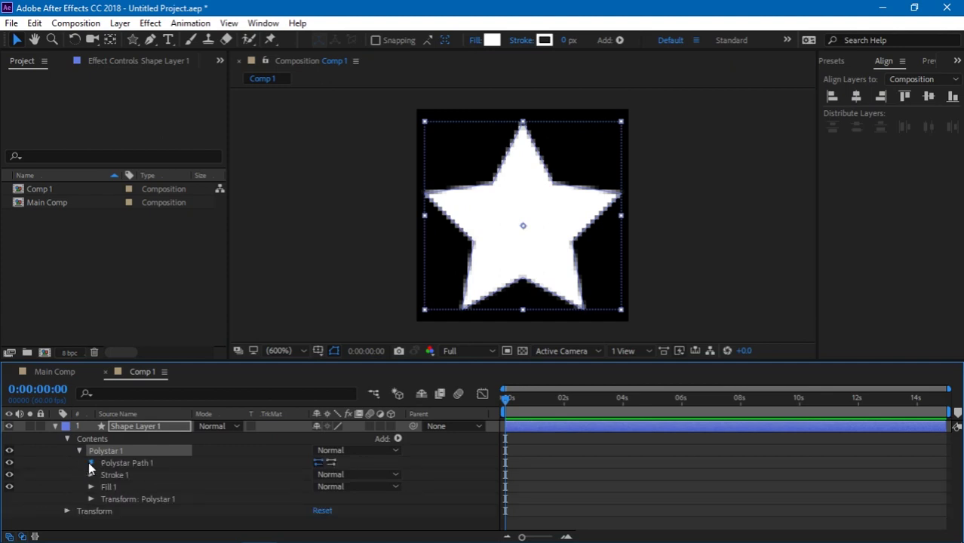
left_click(90, 462)
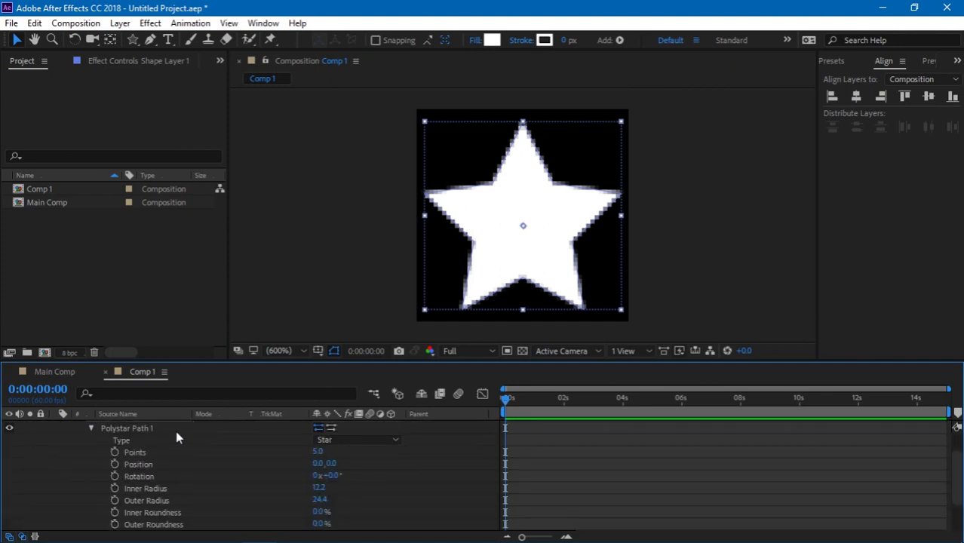
mouse_move(318, 451)
left_mouse_down()
mouse_move(347, 453)
mouse_move(320, 454)
left_mouse_up()
left_click(317, 452)
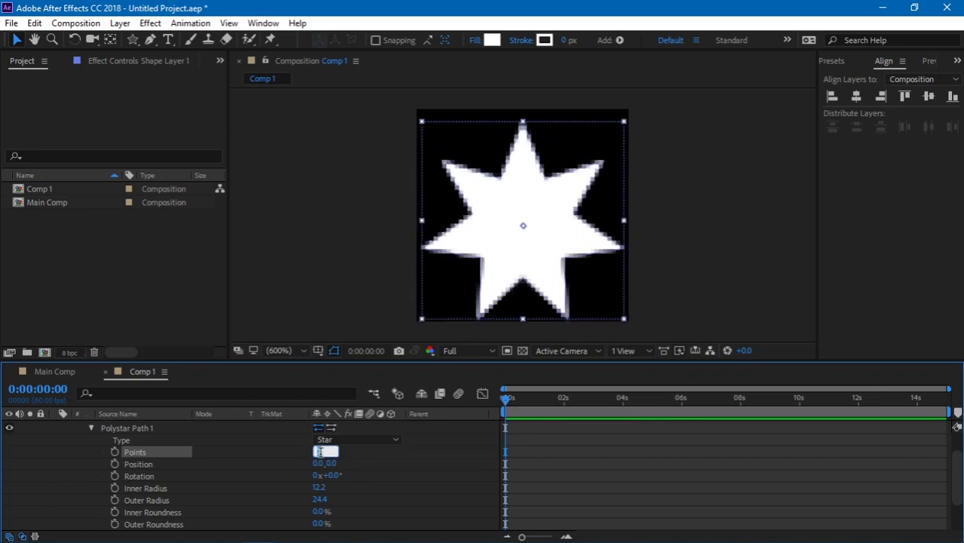
type("3")
key("Return")
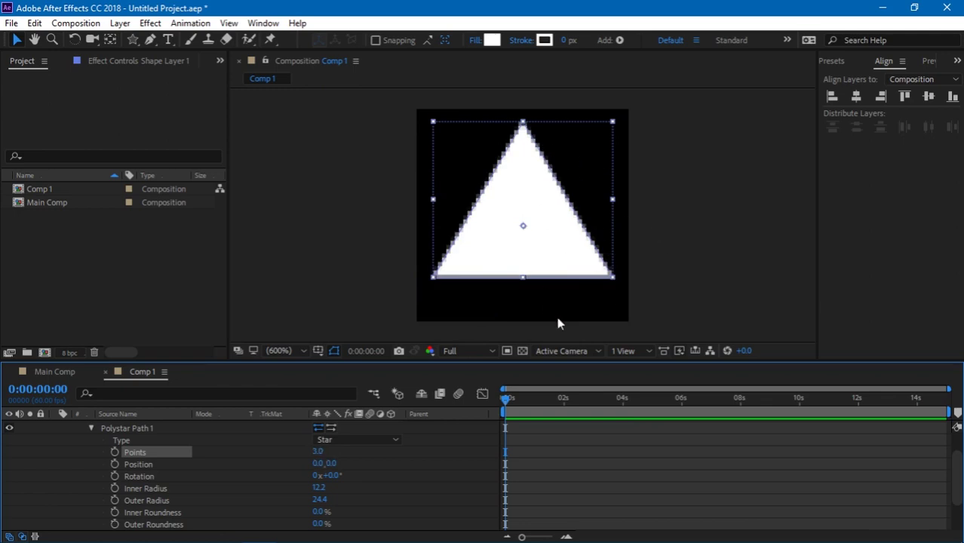
left_click(422, 465)
left_click_drag(548, 226, 547, 236)
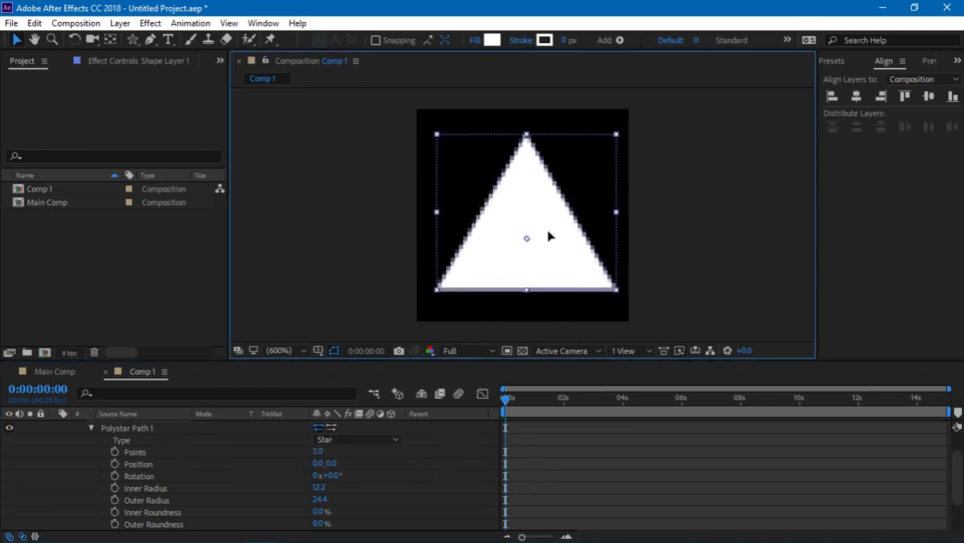
Move the triangle's anchor point to its middle and centre it horizontally.
key("ctrl+shift+a")
left_click(549, 271)
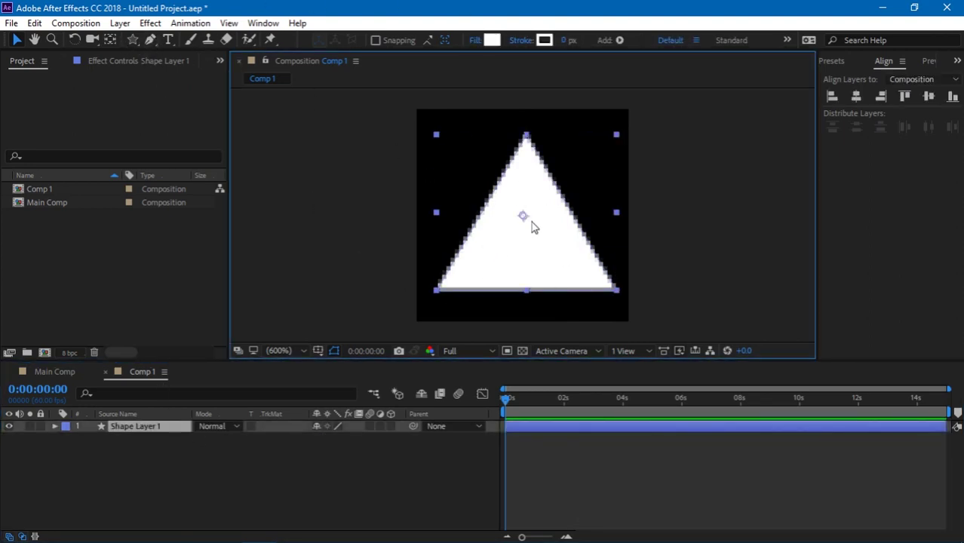
left_click(111, 41)
mouse_move(523, 226)
left_mouse_down()
mouse_move(517, 236)
mouse_move(527, 229)
mouse_move(527, 238)
left_mouse_up()
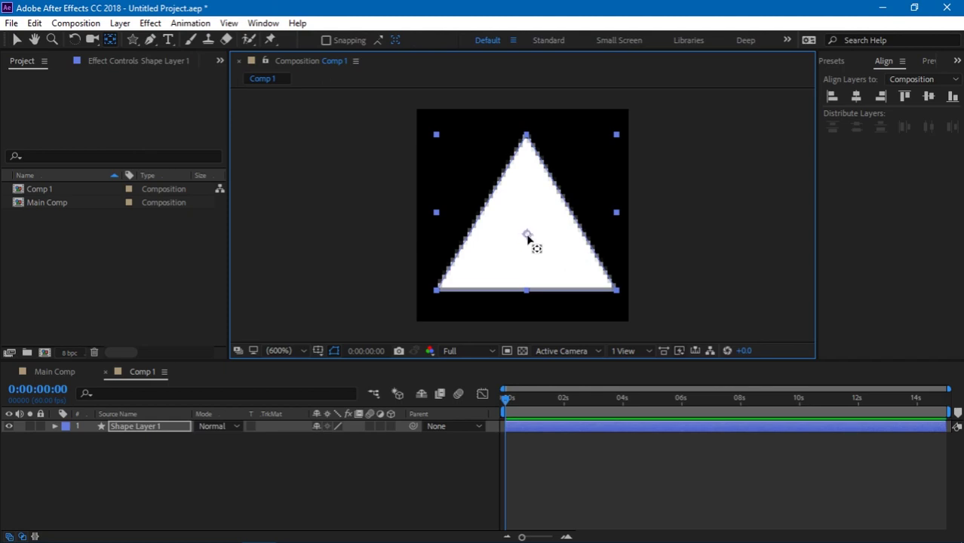
left_click(856, 97)
left_click(856, 98)
Scale the triangle down to 30%.
left_click(417, 459)
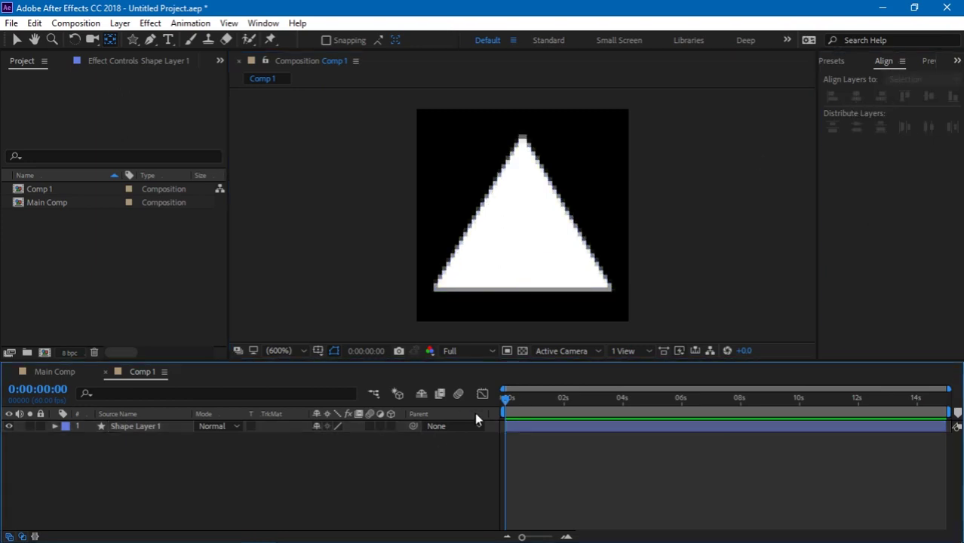
left_click(166, 426)
key("s")
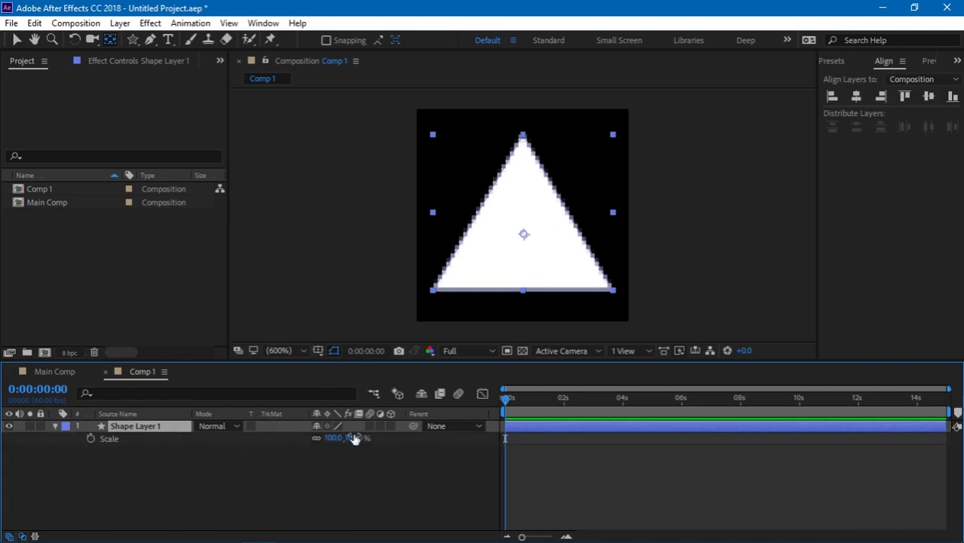
left_click_drag(334, 438, 287, 438)
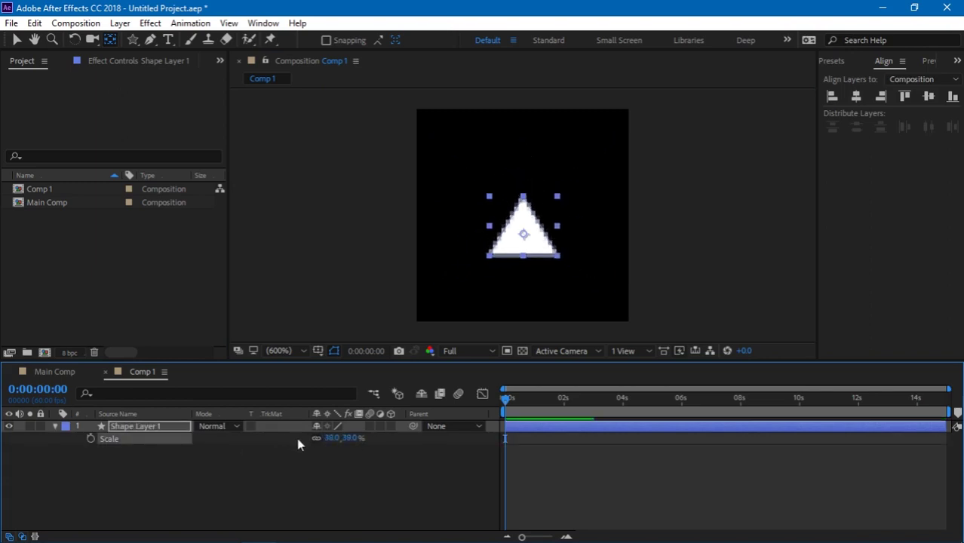
left_click(332, 438)
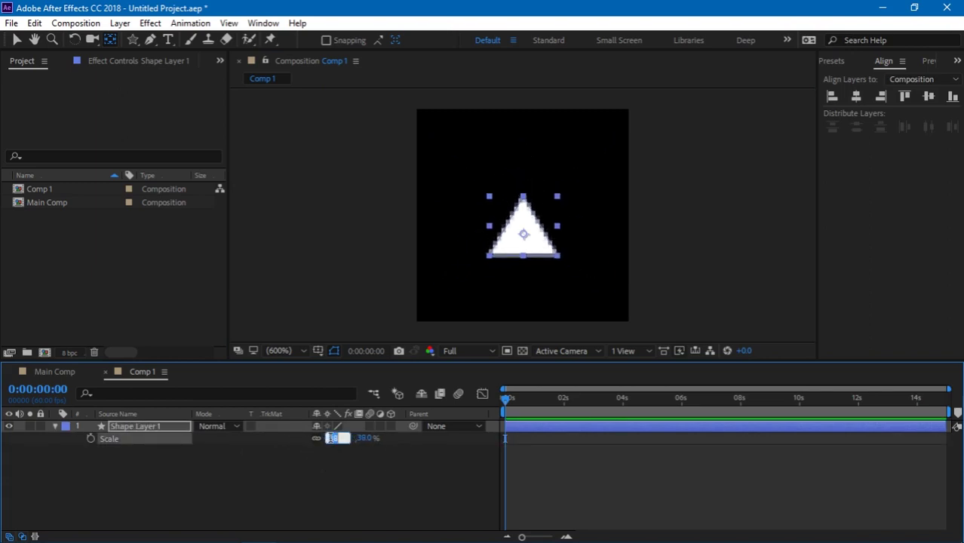
left_click(551, 271)
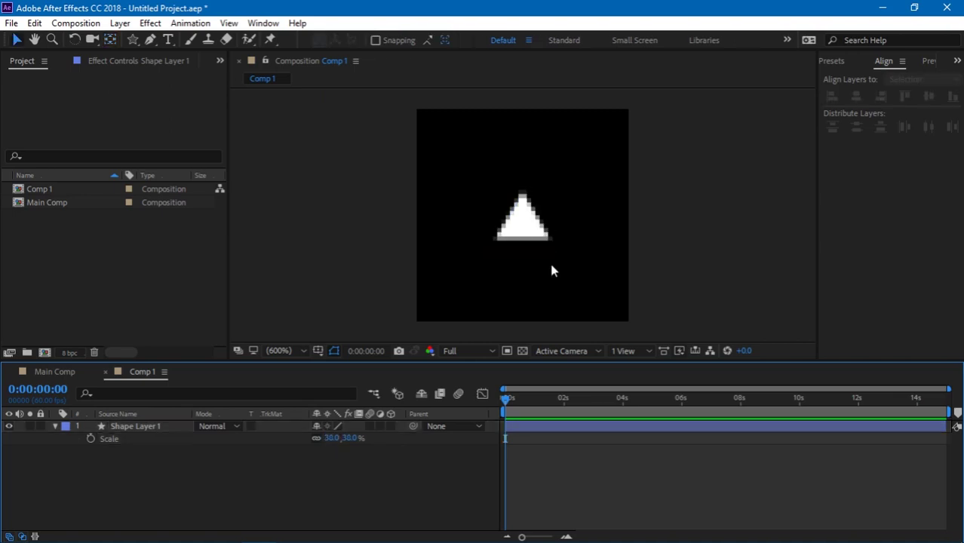
Open the Composition Settings for Comp 1 to rename it.
left_click(530, 239)
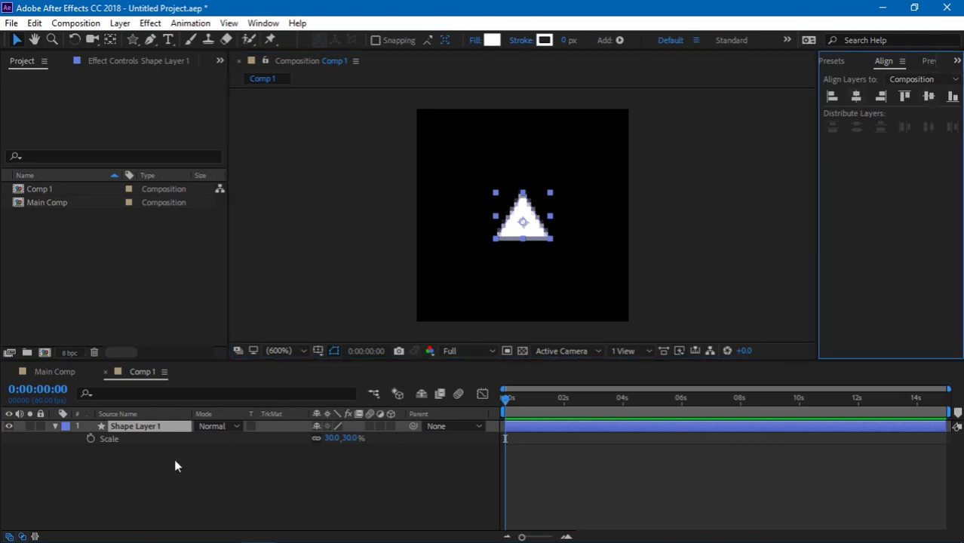
left_click(191, 447)
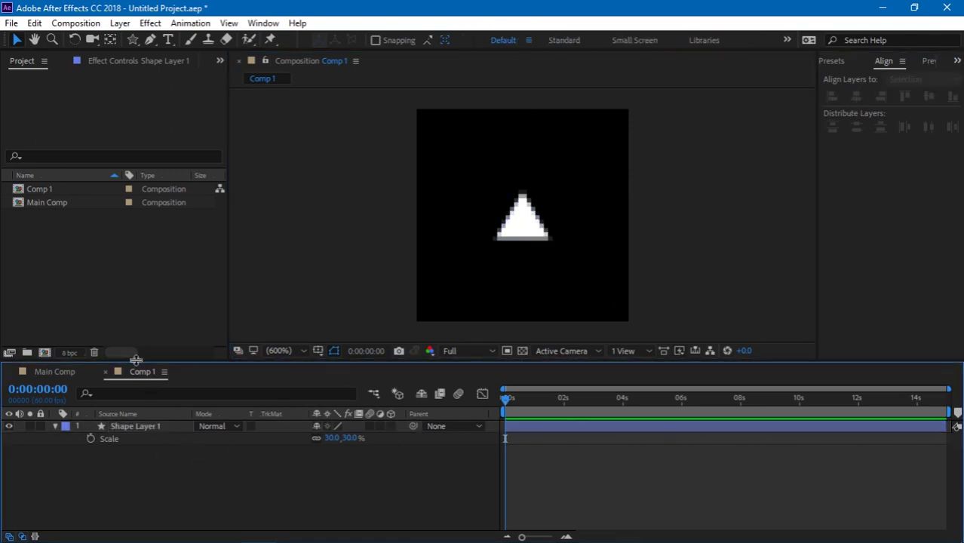
key("ctrl+k")
Name the composition Triangle.
type("Triangle")
key("Return")
left_click(65, 286)
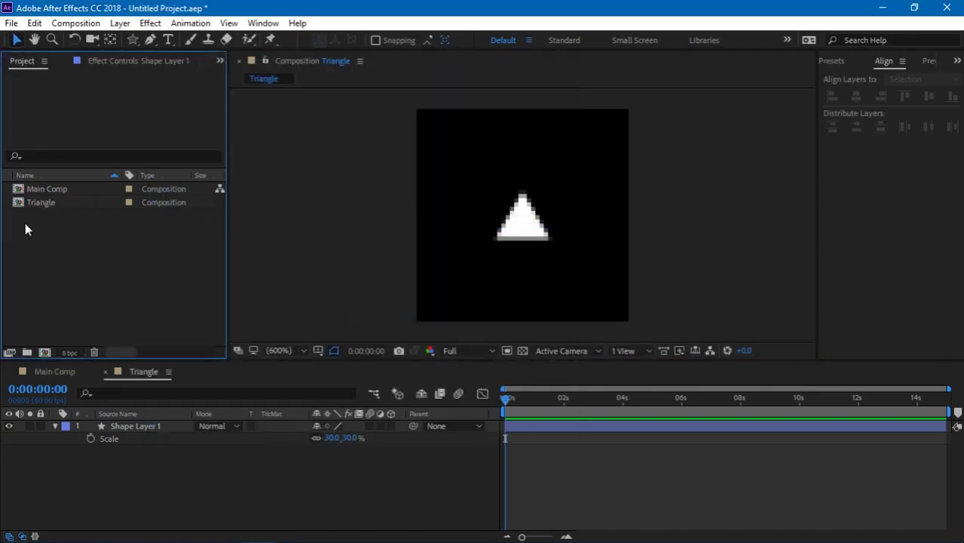
Duplicate the Triangle composition and name the copy Square.
left_click(46, 202)
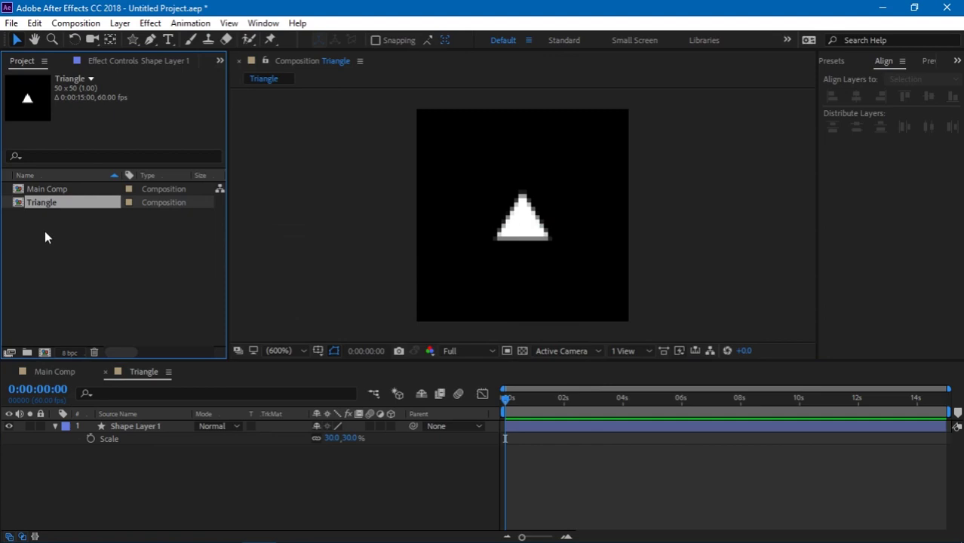
key("ctrl+d")
key("Return")
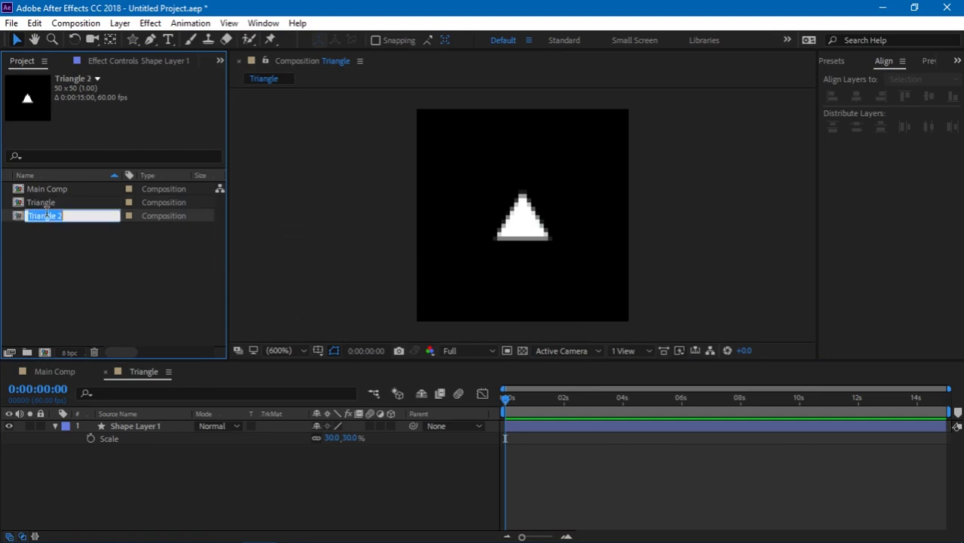
type("Square")
key("Return")
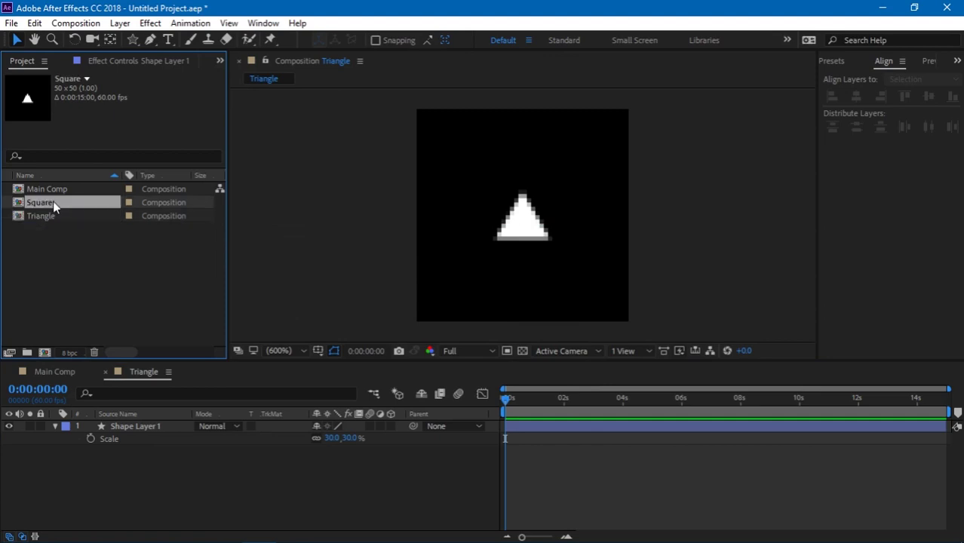
Open the Square composition and set its Polystar Path to 4 points.
double_click(53, 203)
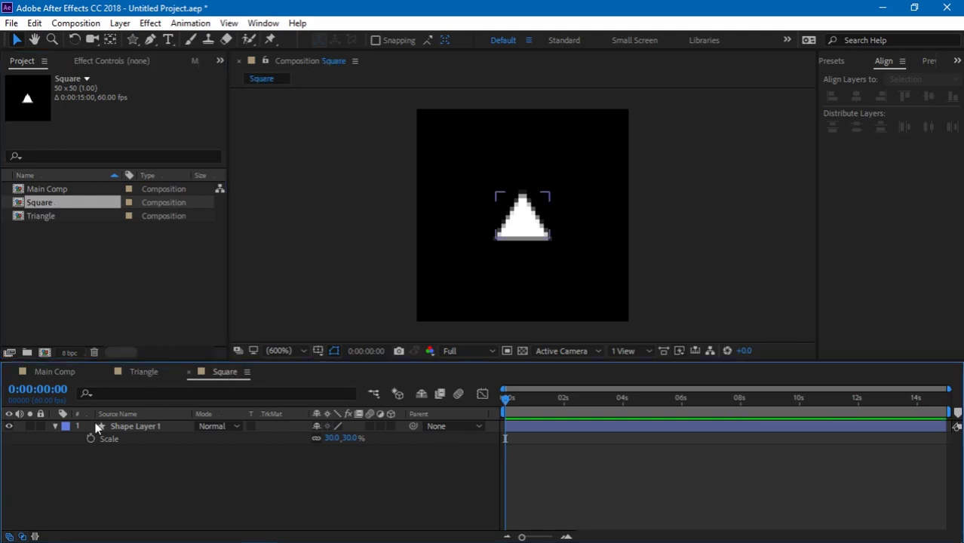
left_click(56, 426)
left_click(55, 426)
left_click(67, 451)
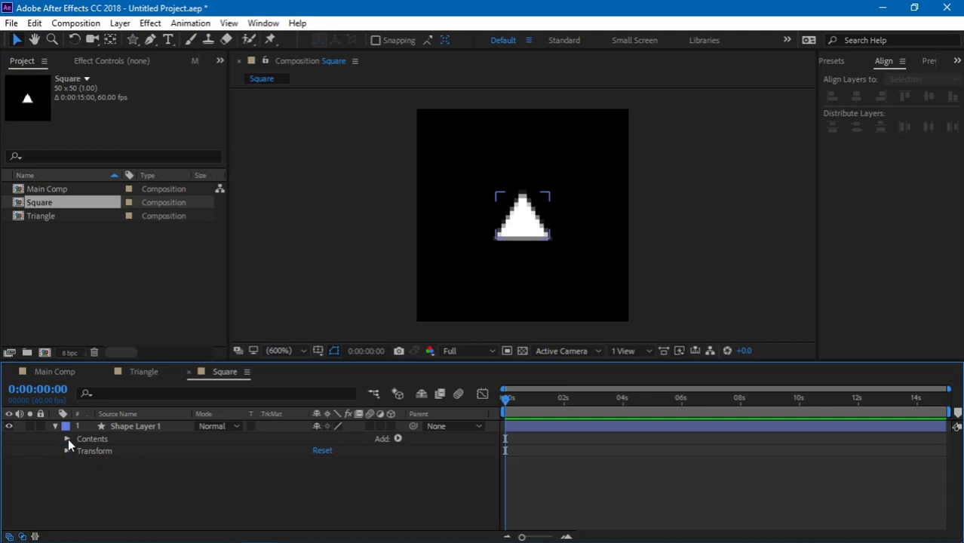
left_click(67, 438)
left_click(79, 450)
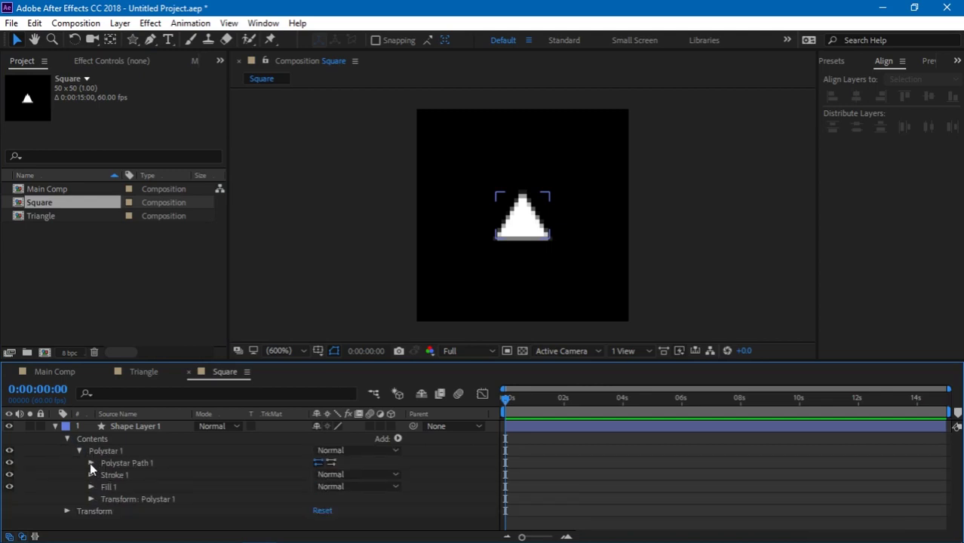
left_click(90, 463)
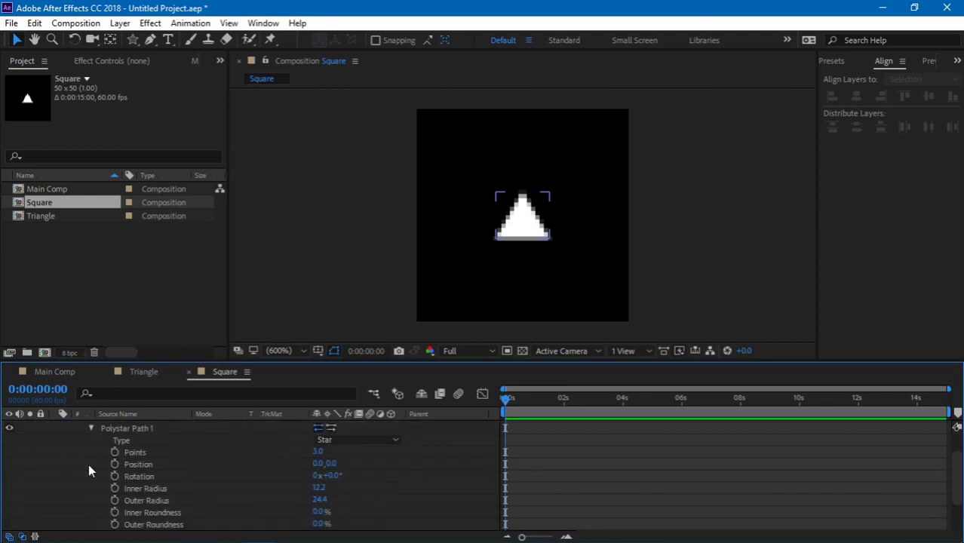
left_click(317, 452)
key("Return")
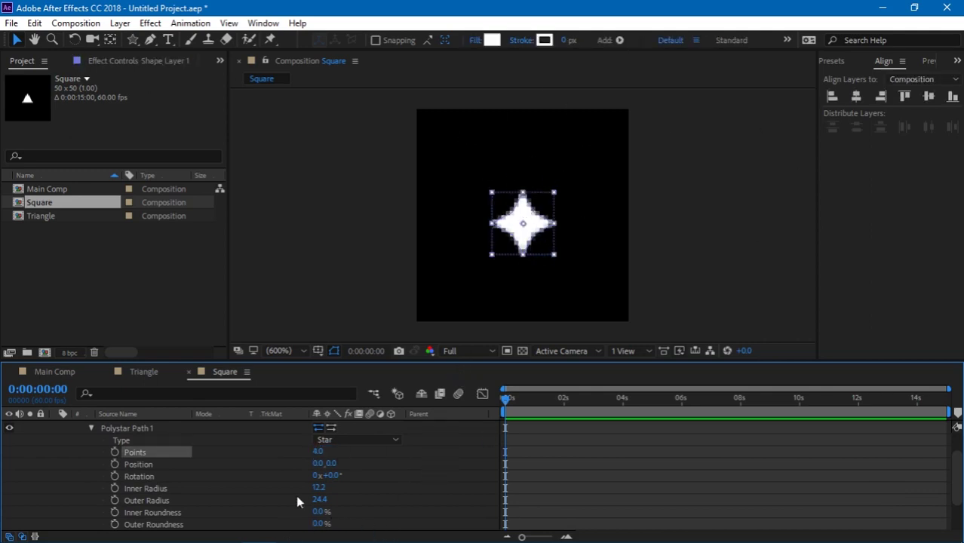
Set the polystar's Inner Radius to 18.
left_click_drag(318, 487, 321, 487)
left_click(585, 260)
key("comma")
key("comma")
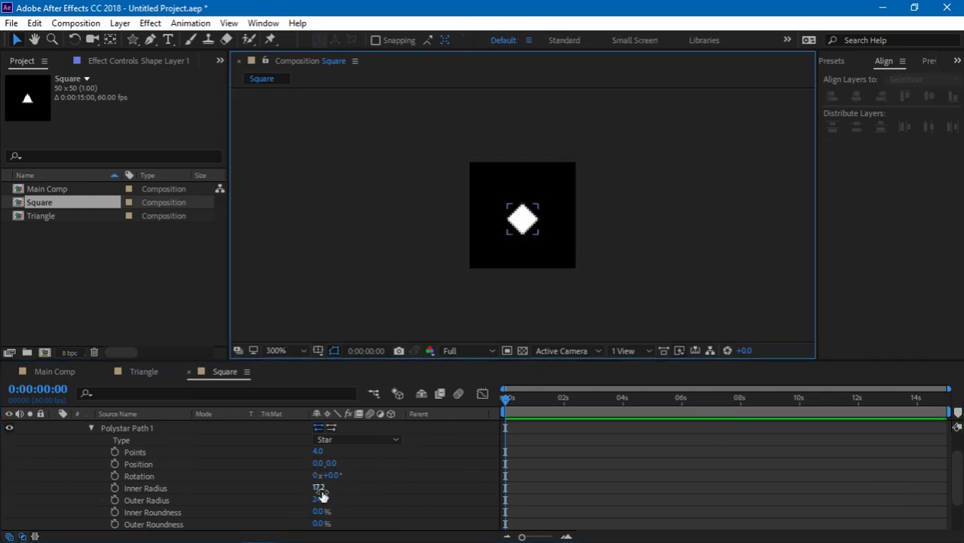
left_click(319, 491)
left_click_drag(312, 491, 317, 487)
left_click(359, 191)
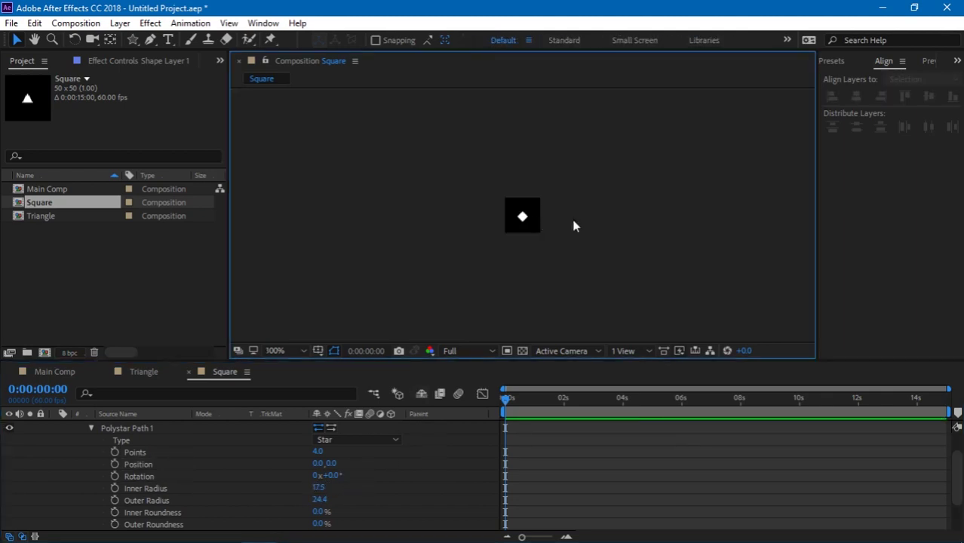
left_click(318, 488)
key("Return")
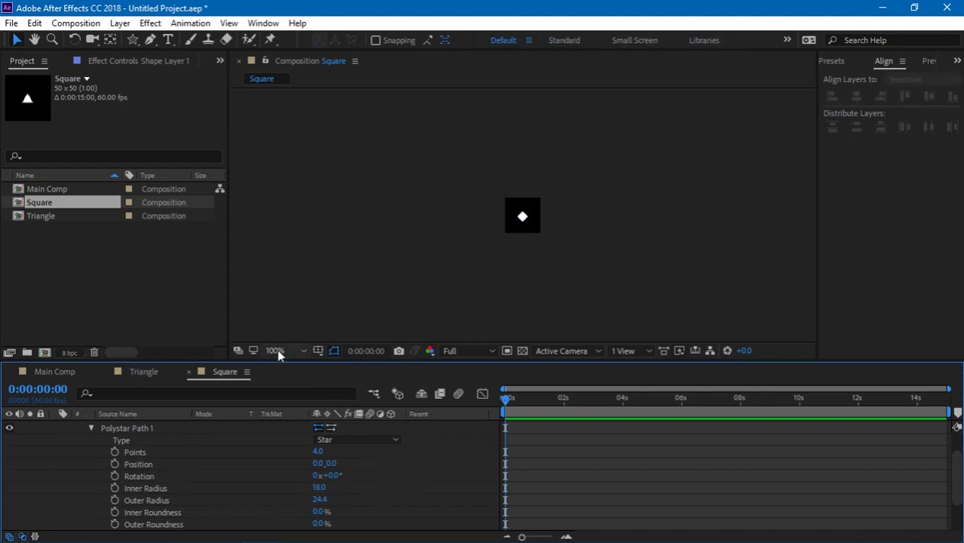
Rotate the diamond shape 45° so it becomes an upright square.
key("shift+slash")
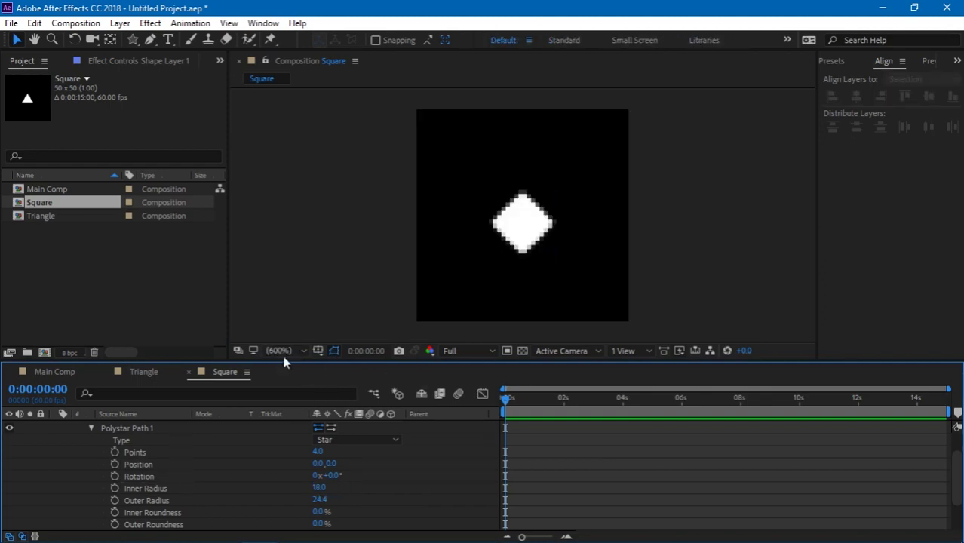
left_click(512, 241)
key("r")
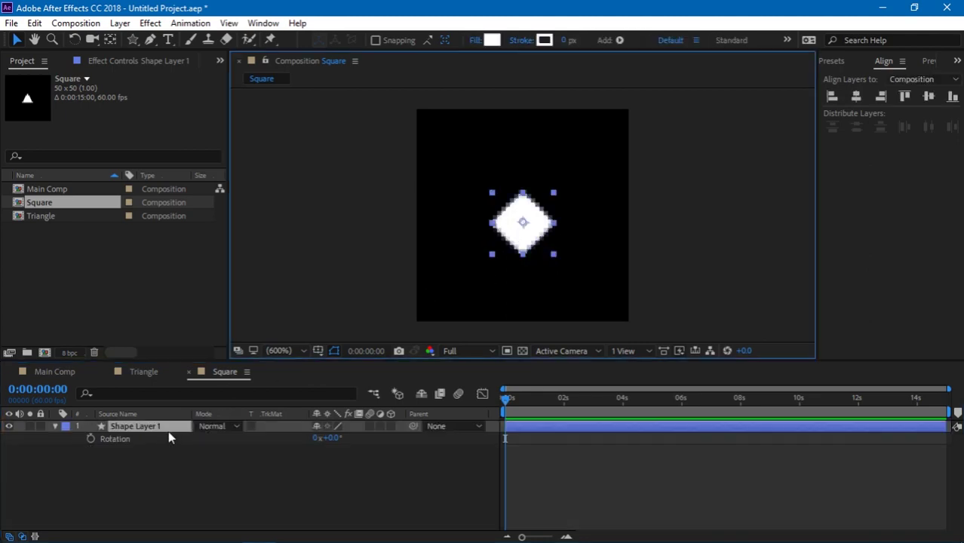
left_click_drag(339, 445, 365, 438)
left_click(367, 451)
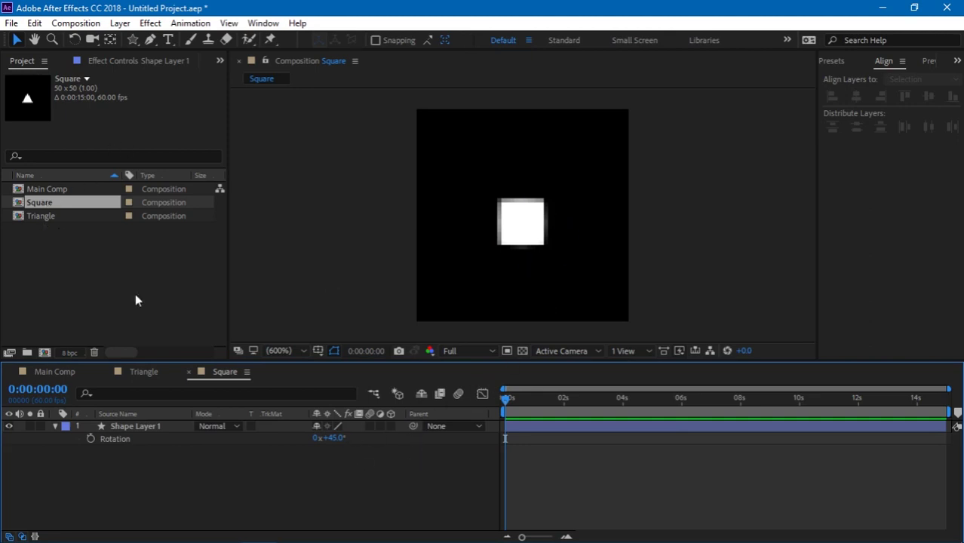
Duplicate the Square composition and name the copy Pentagon.
left_click(65, 209)
key("ctrl+d")
key("Return")
type("Pentagon")
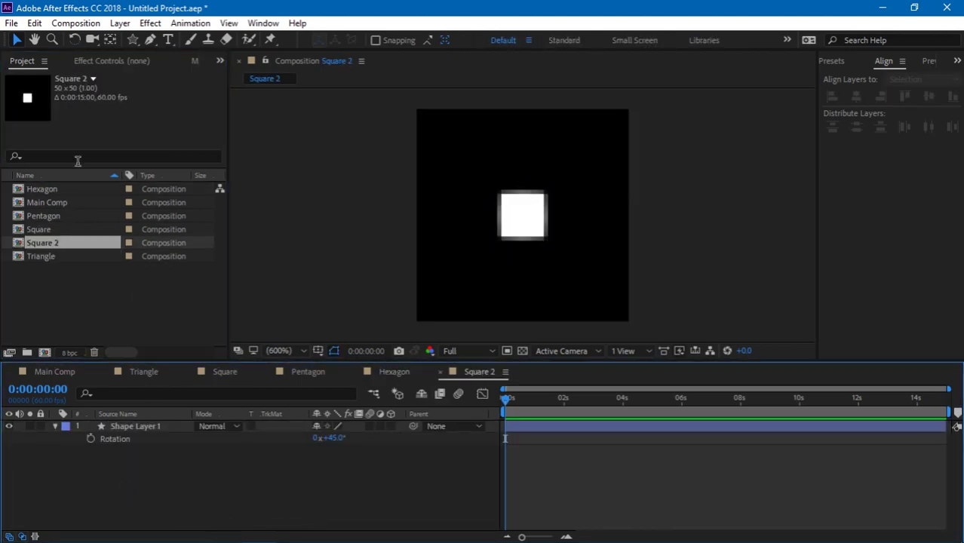
Rename the Square 2 copy composition to X.
key("Return")
type("X")
key("Return")
key("g")
scroll(301, 196, "up", 1)
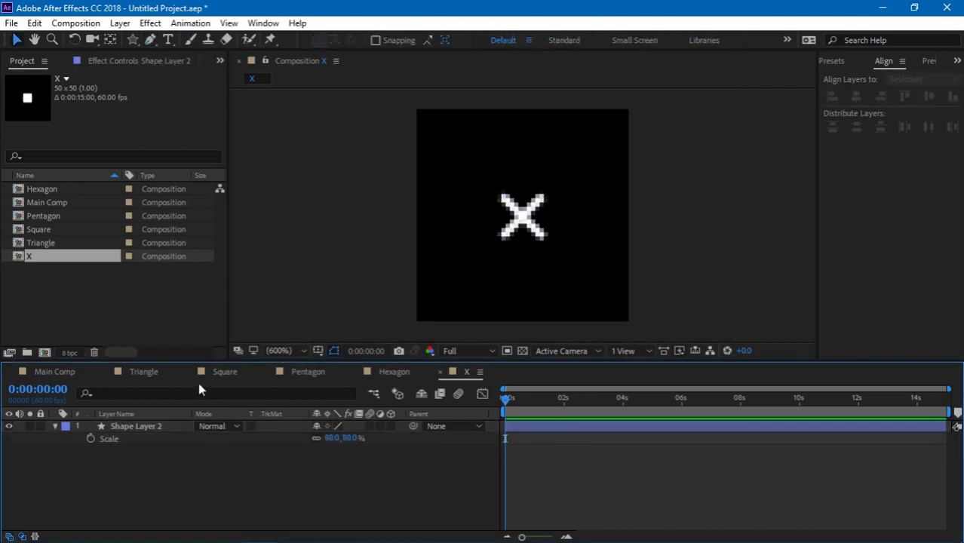
From Main Comp, create a new 1920 × 50 composition named Comp 1.
left_click(307, 371)
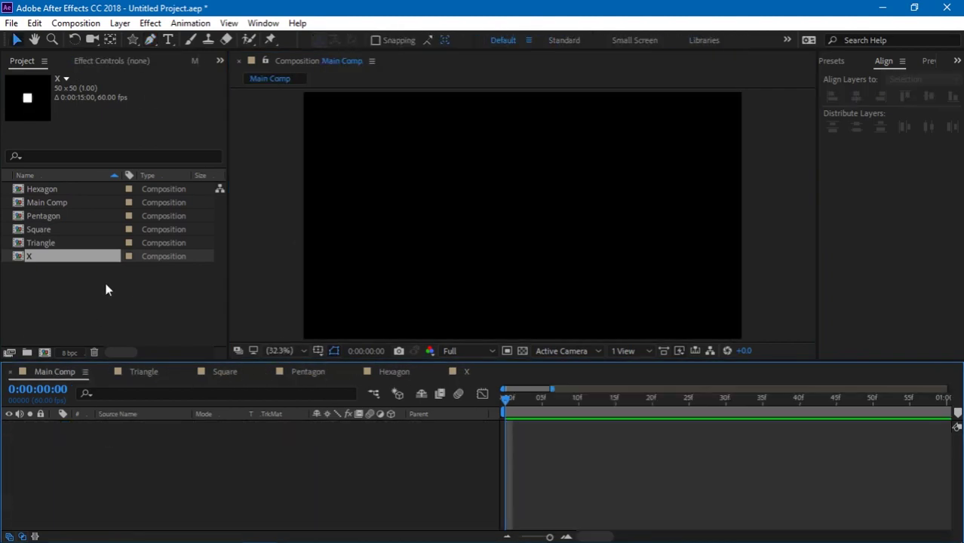
left_click(62, 311)
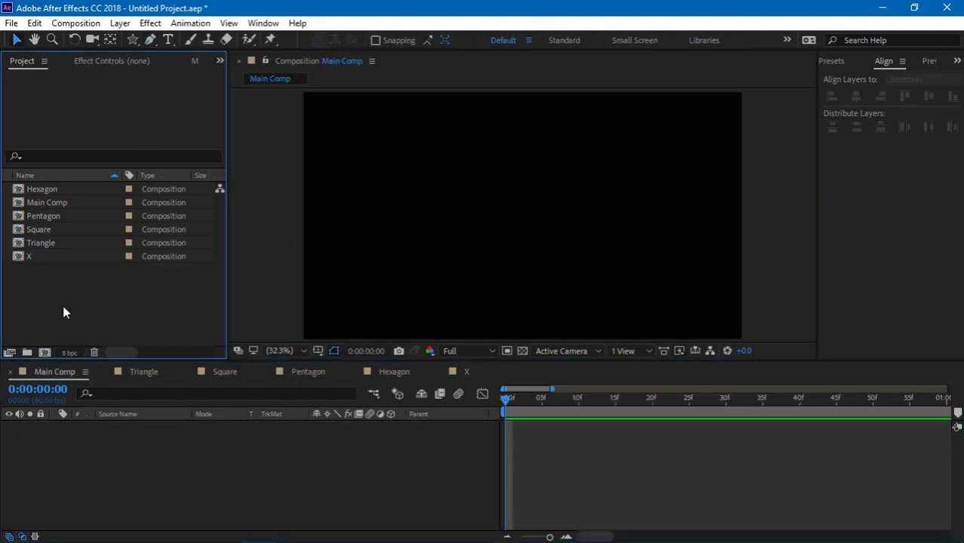
key("ctrl+n")
left_click(251, 171)
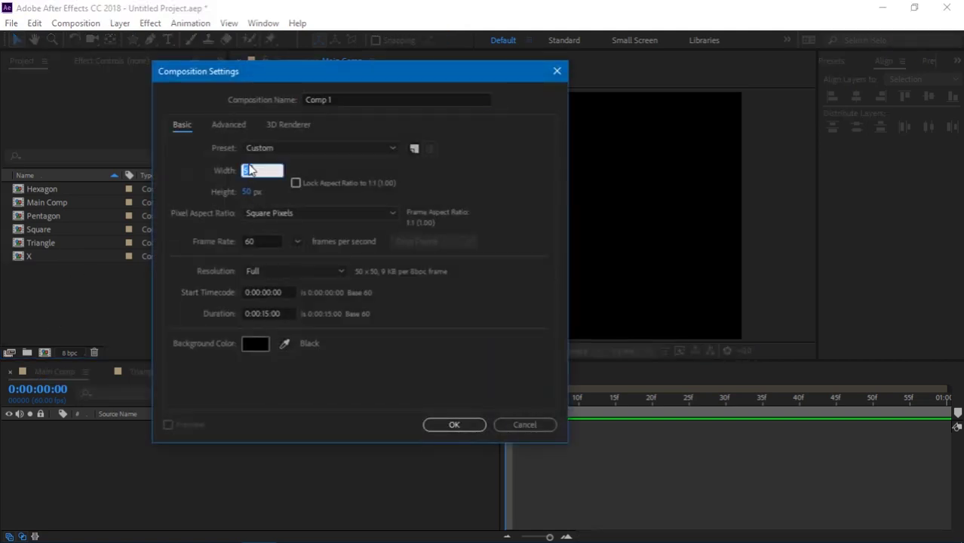
type("1920")
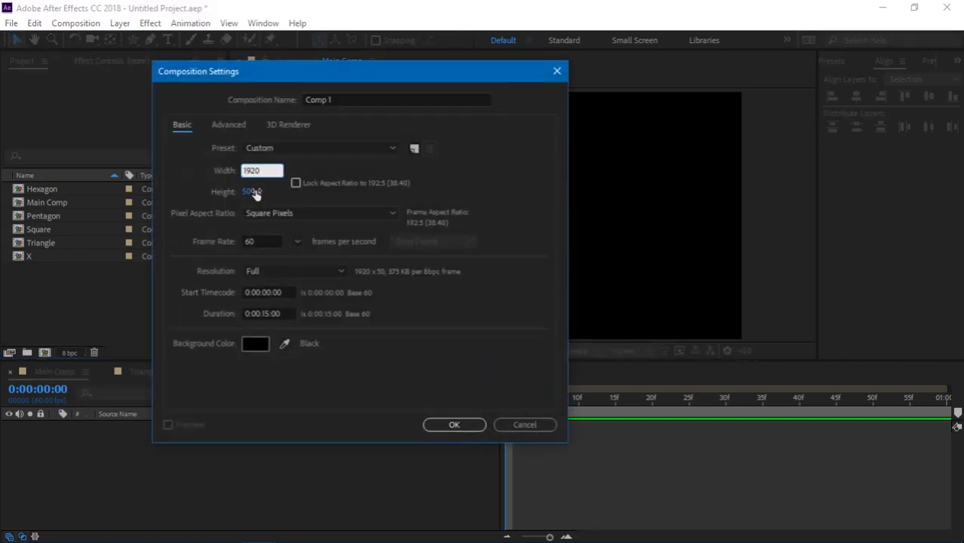
left_click(451, 425)
Add the Pentagon, Square, Triangle, X and Hexagon compositions to Comp 1 and bring them into view.
left_click_drag(38, 292, 142, 452)
left_click(60, 204, "ctrl")
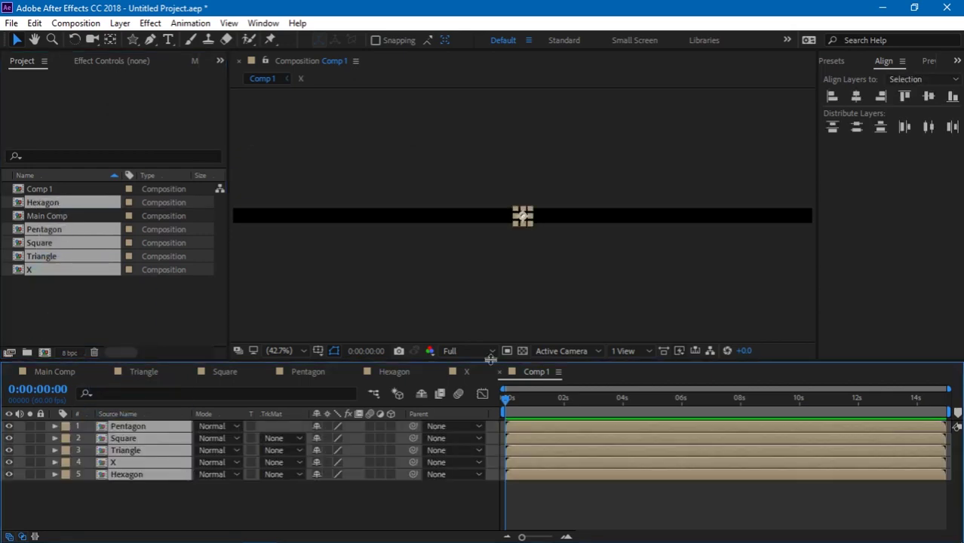
key("h")
left_click_drag(310, 227, 383, 232)
key("v")
Set the shape layers' X position to 0 and drag the Triangle along the strip.
left_click(95, 526)
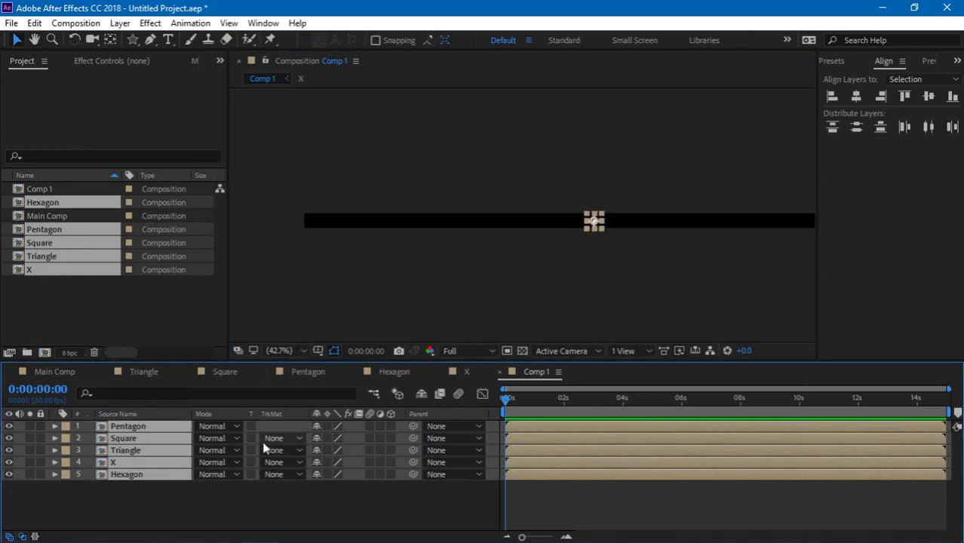
key("p")
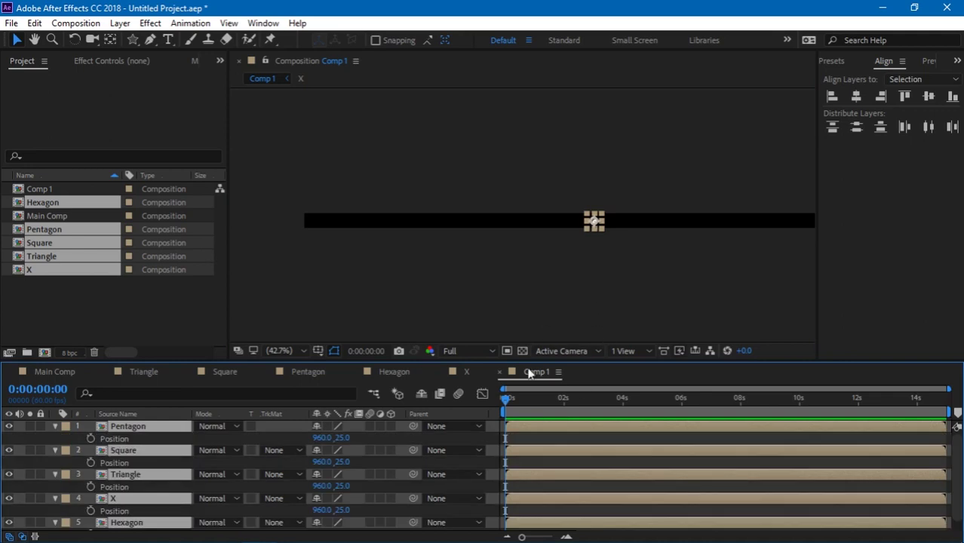
left_click(322, 438)
type("0")
key("Return")
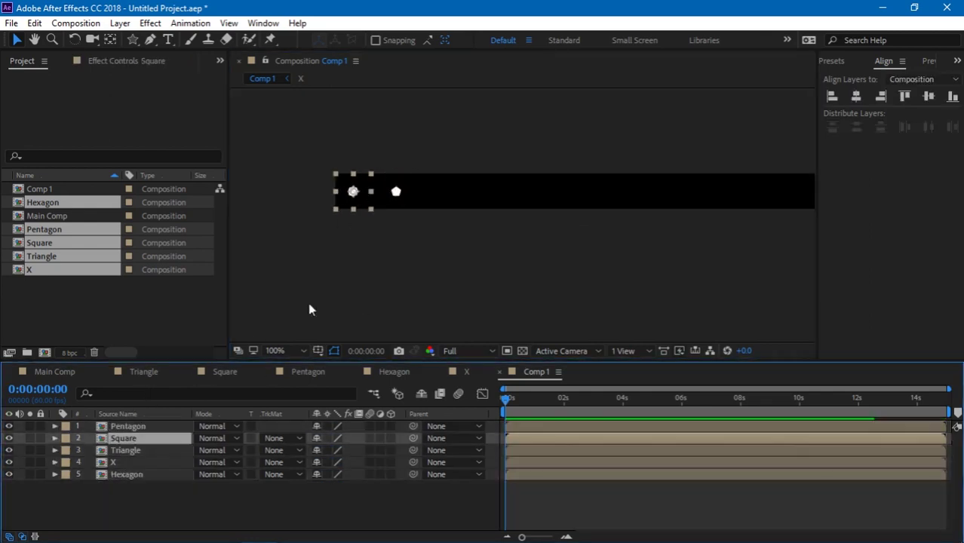
left_click(379, 205)
left_click_drag(379, 205, 510, 193)
Select all five layers and set their Position to 25, 25.
left_click(335, 504)
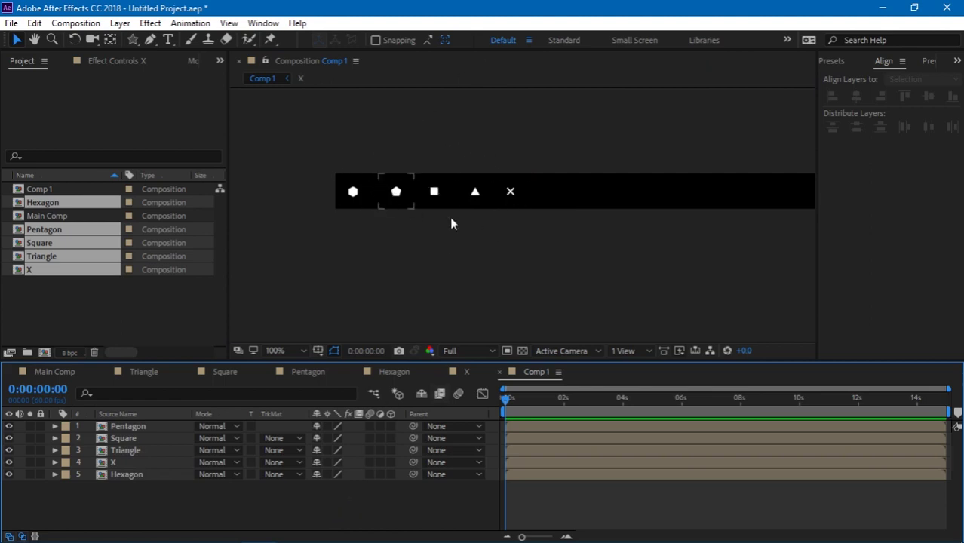
left_click_drag(140, 502, 151, 411)
key("p")
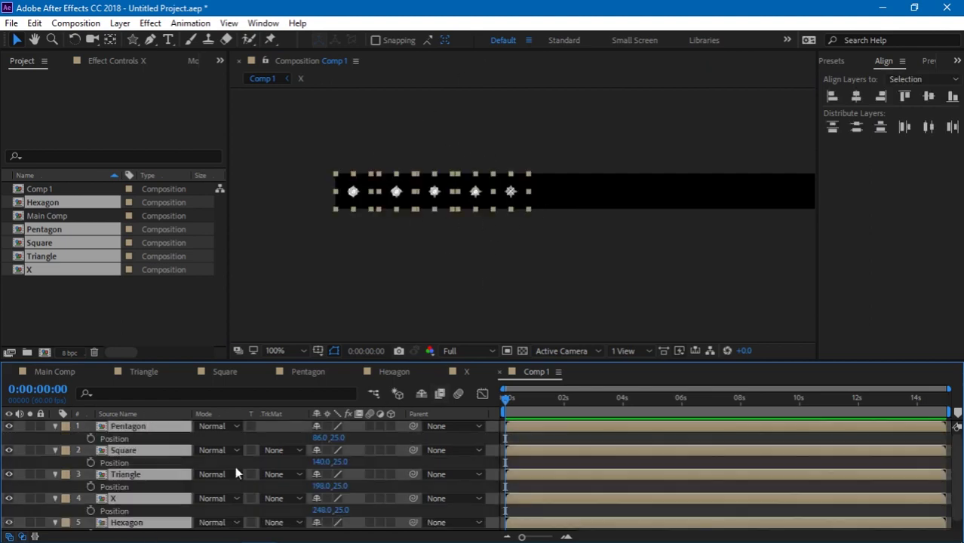
left_click(317, 437)
type("25")
key("Return")
left_click(405, 441)
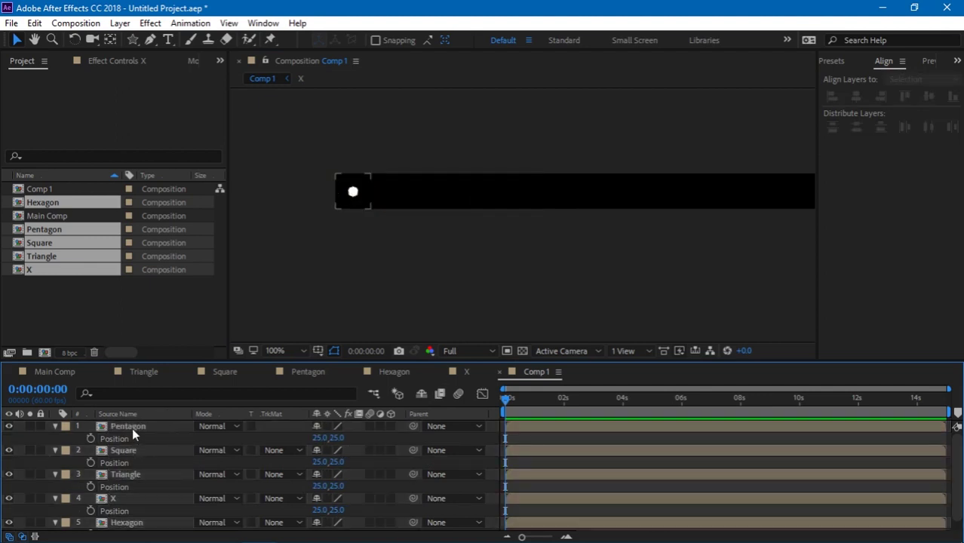
Separate Dimensions on all five layers' Position, then test-slide the pentagon with X Position.
double_click(523, 369)
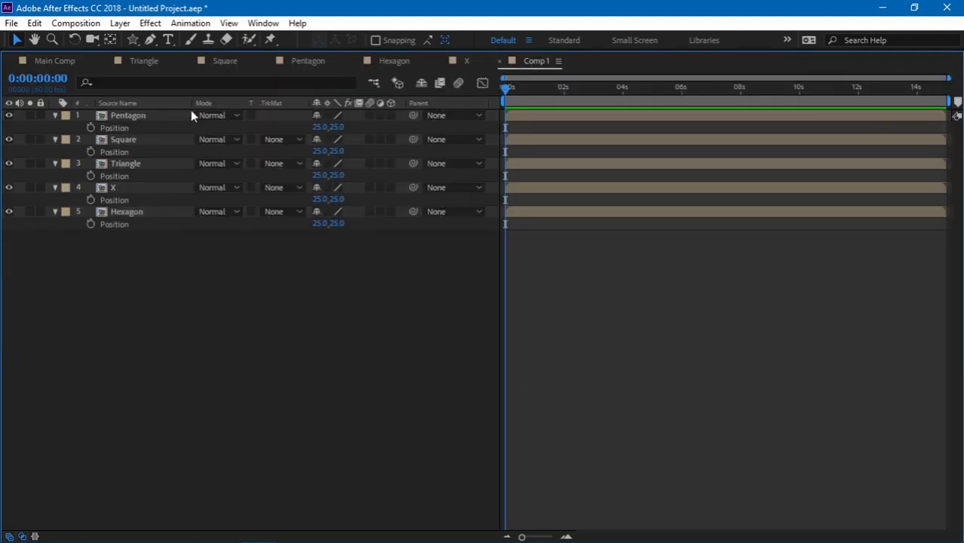
left_click_drag(99, 326, 128, 71)
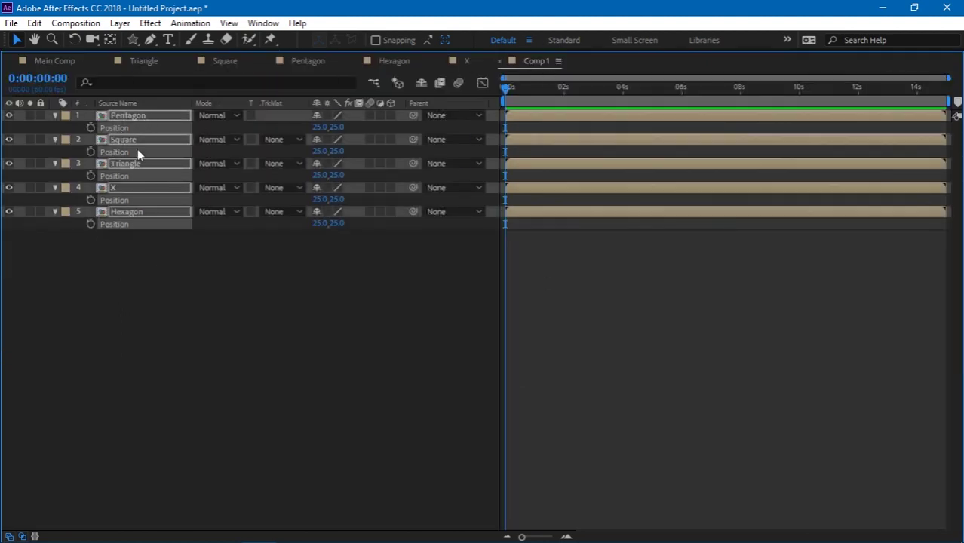
right_click(113, 129)
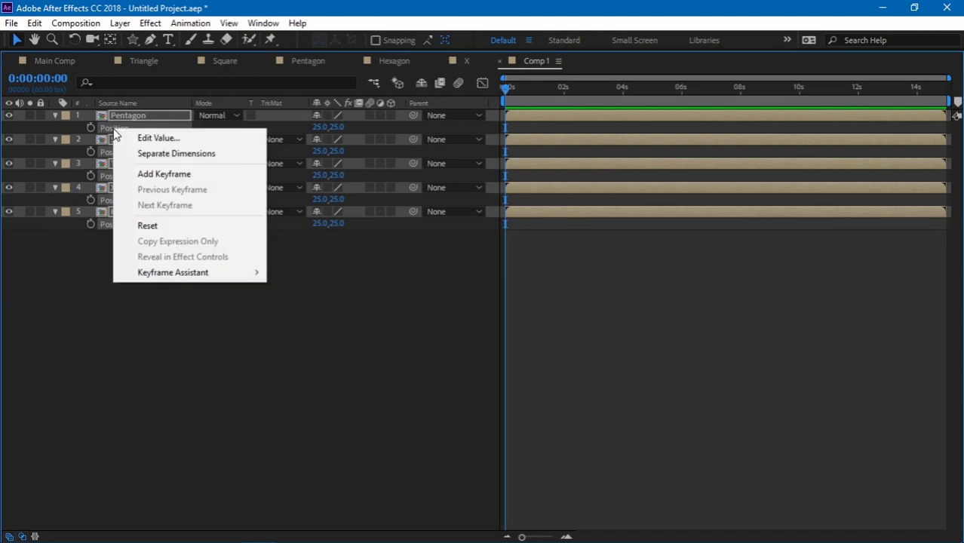
left_click(143, 154)
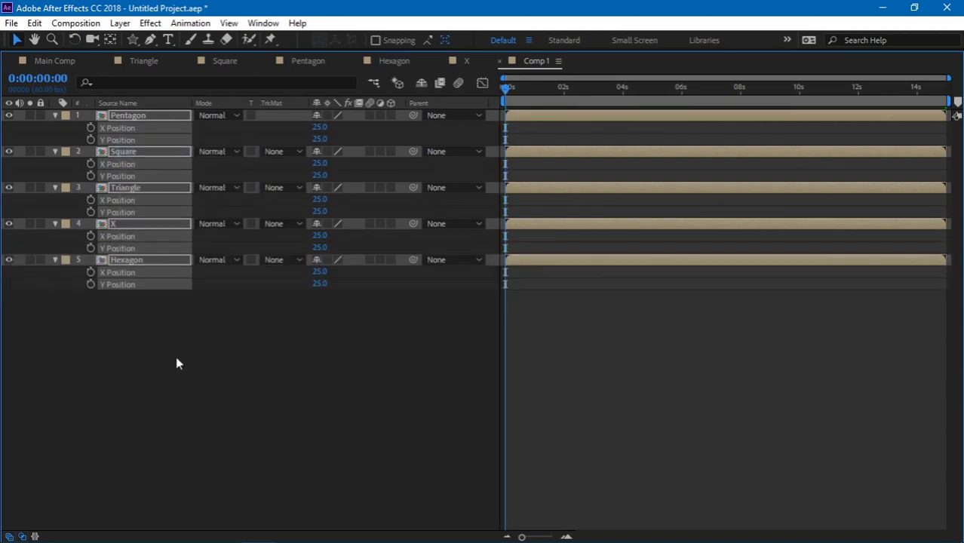
left_click(175, 363)
key("grave")
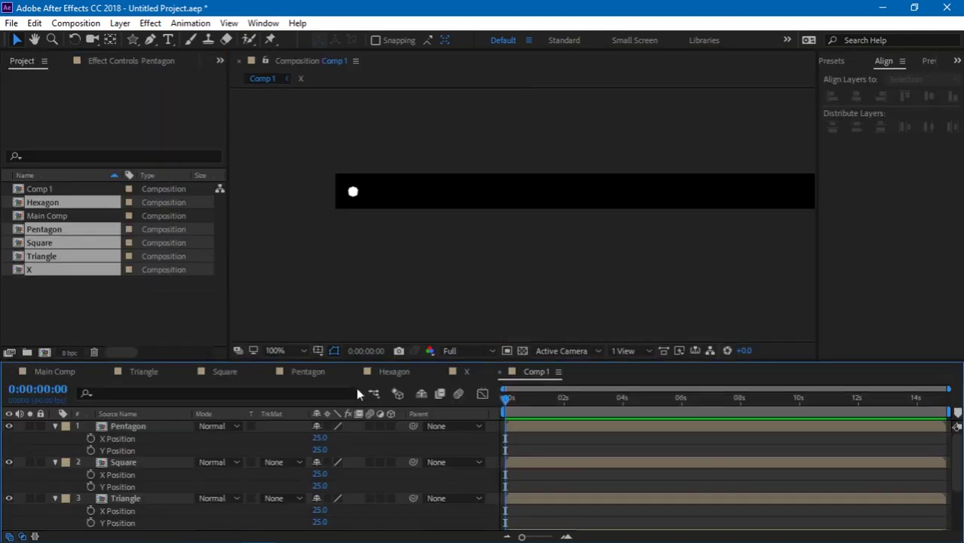
left_click_drag(315, 441, 338, 447)
key("grave")
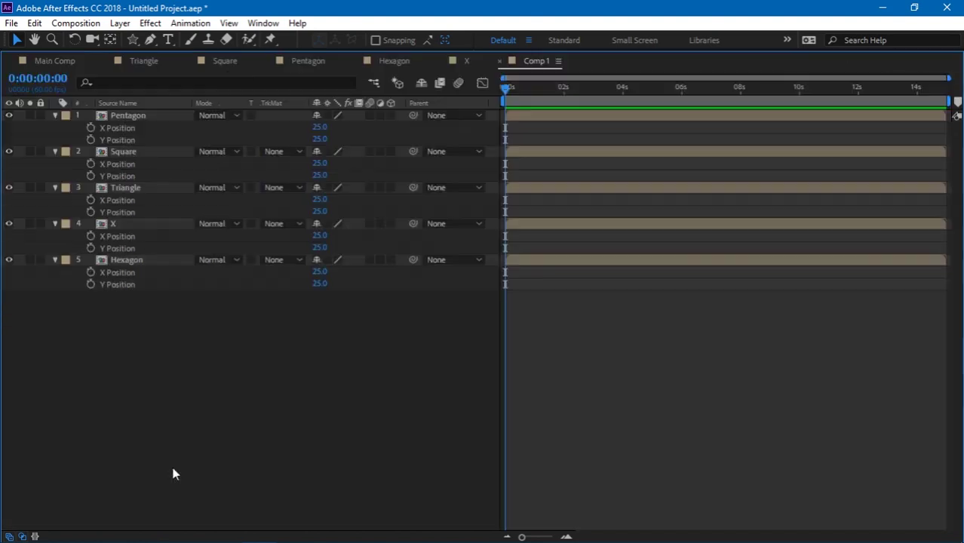
Add the expression index*50-50 to Pentagon's X Position.
left_click(89, 127, "alt")
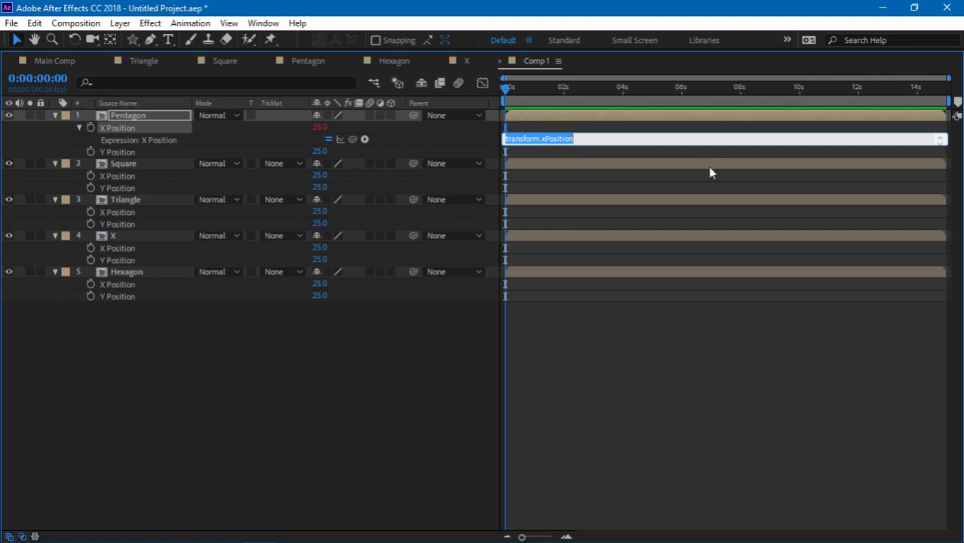
type("index*50-50")
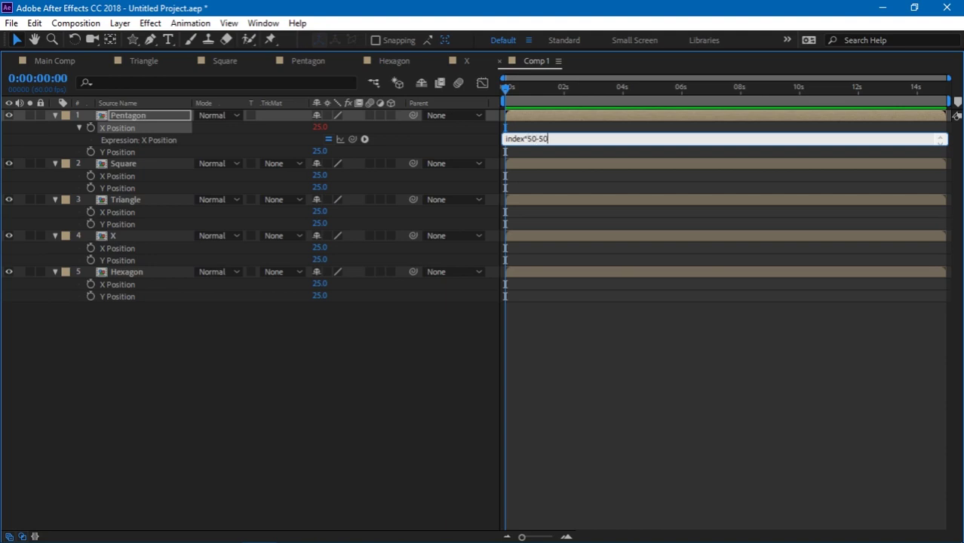
left_click(272, 424)
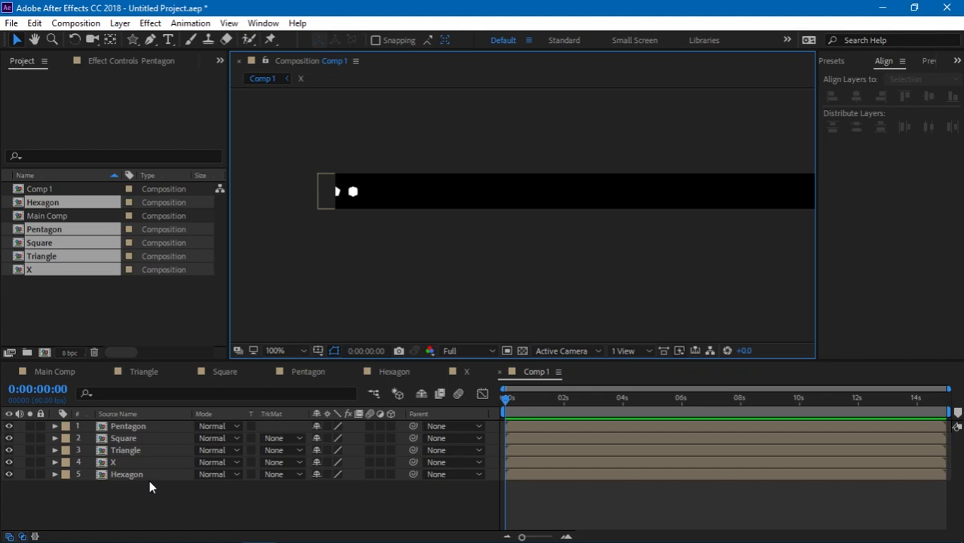
Show Position for all layers and copy Pentagon's index*50-50 expression.
left_click_drag(147, 504, 147, 424)
left_click(157, 490)
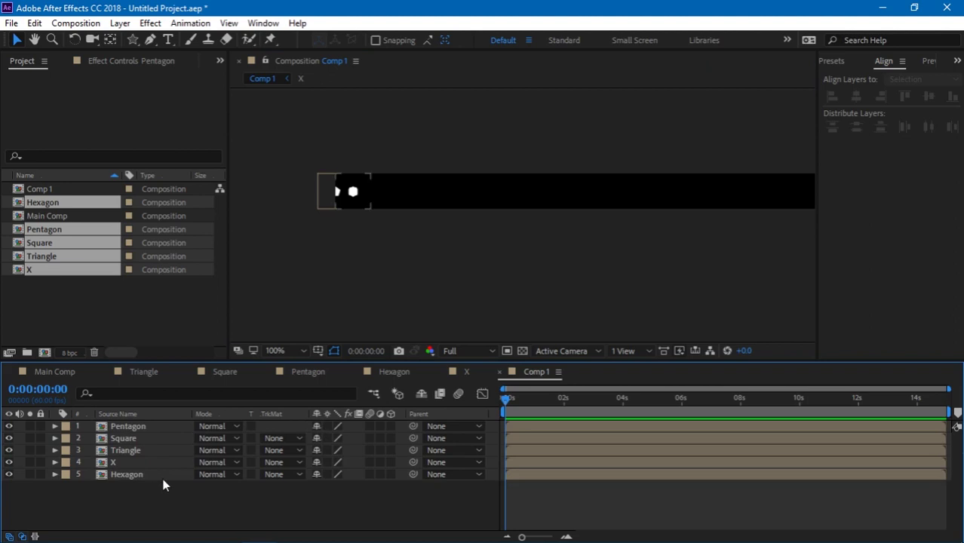
key("ctrl+a")
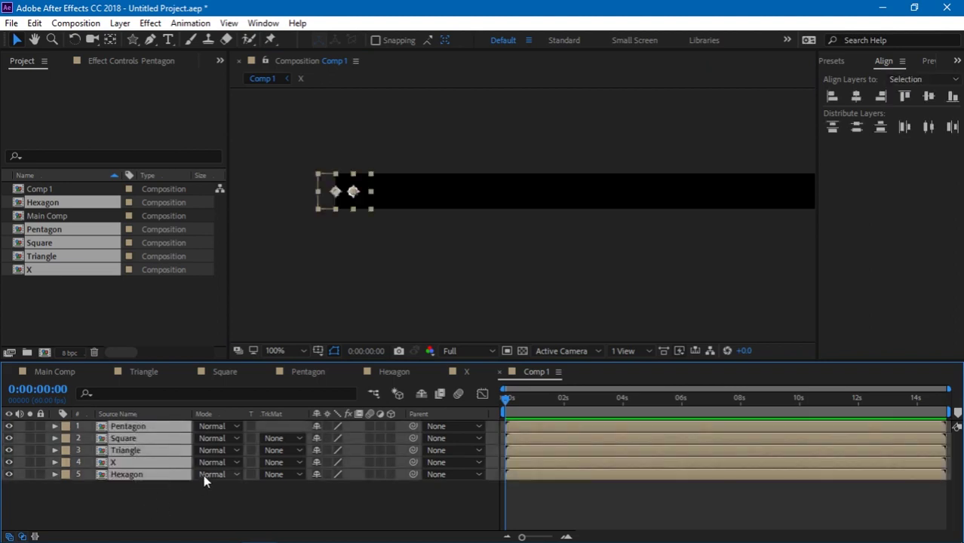
left_click(179, 507)
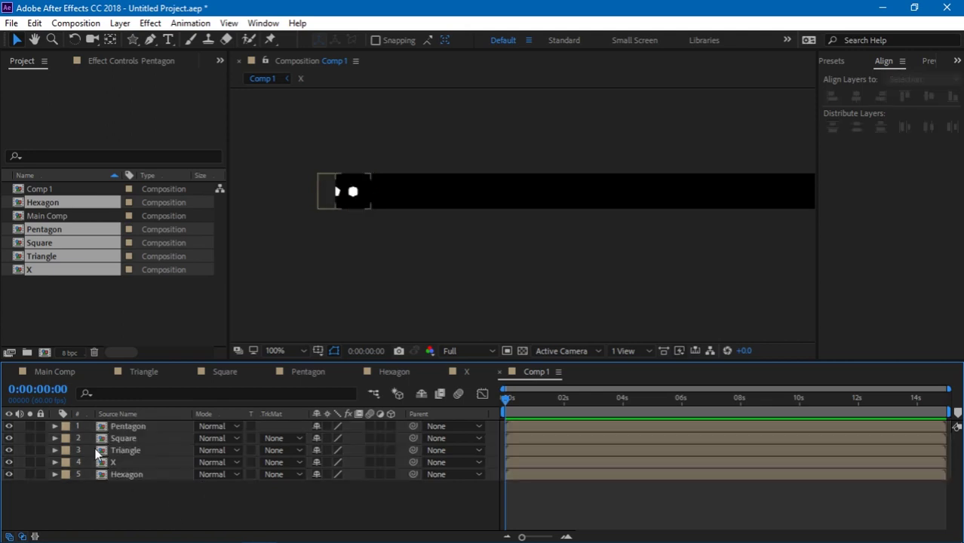
left_click(121, 451)
left_click(139, 426, "shift")
key("p")
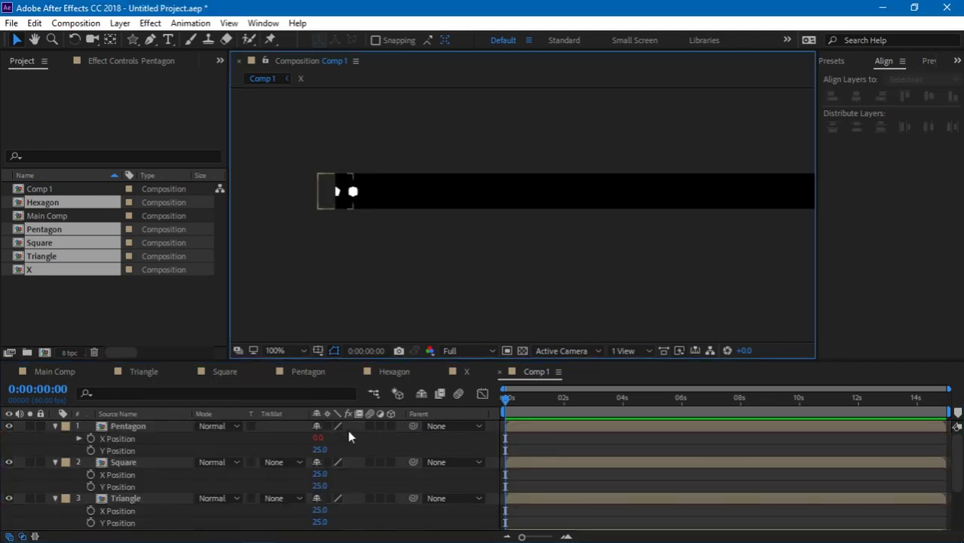
key("grave")
left_click(104, 128)
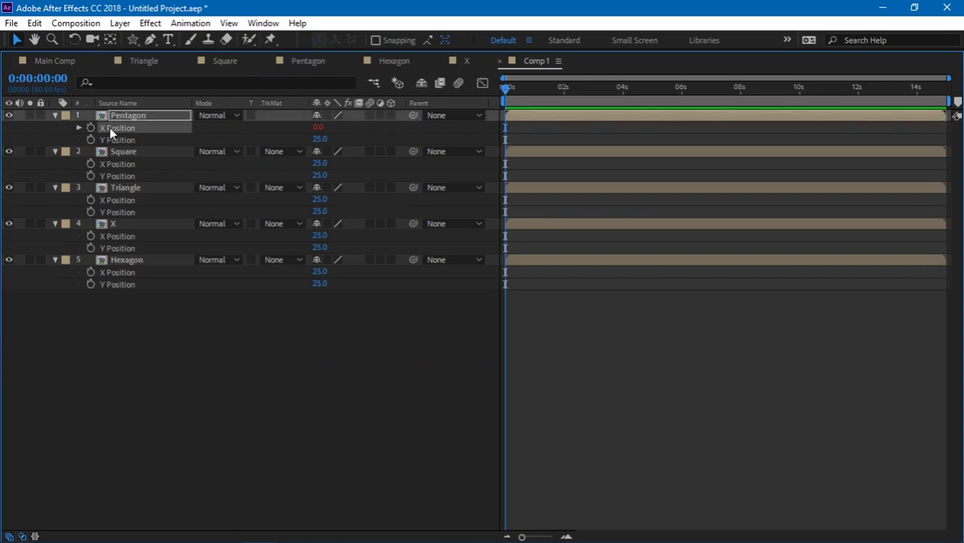
key("alt+shift+equal")
type("index*50-50")
key("ctrl+a")
key("ctrl+c")
Paste index*50-50 into the X Position of Square, Triangle, X and Hexagon.
left_click(91, 176, "alt")
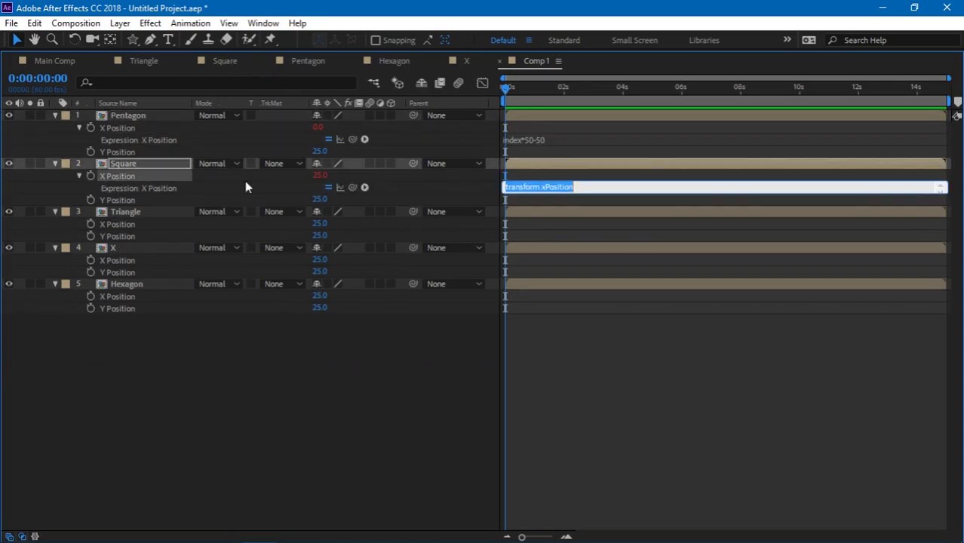
key("ctrl+v")
left_click(89, 224, "alt")
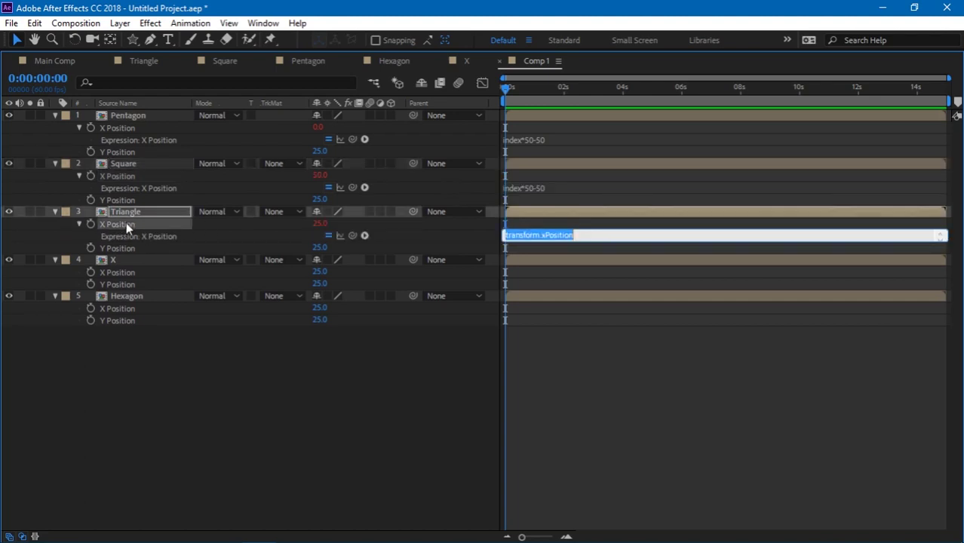
key("ctrl+v")
left_click(89, 272, "alt")
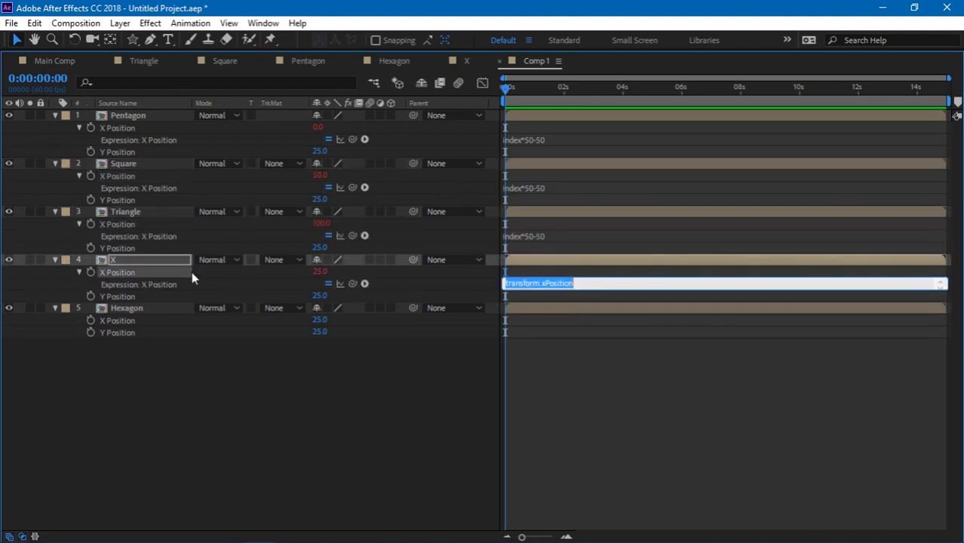
key("ctrl+v")
left_click(89, 321, "alt")
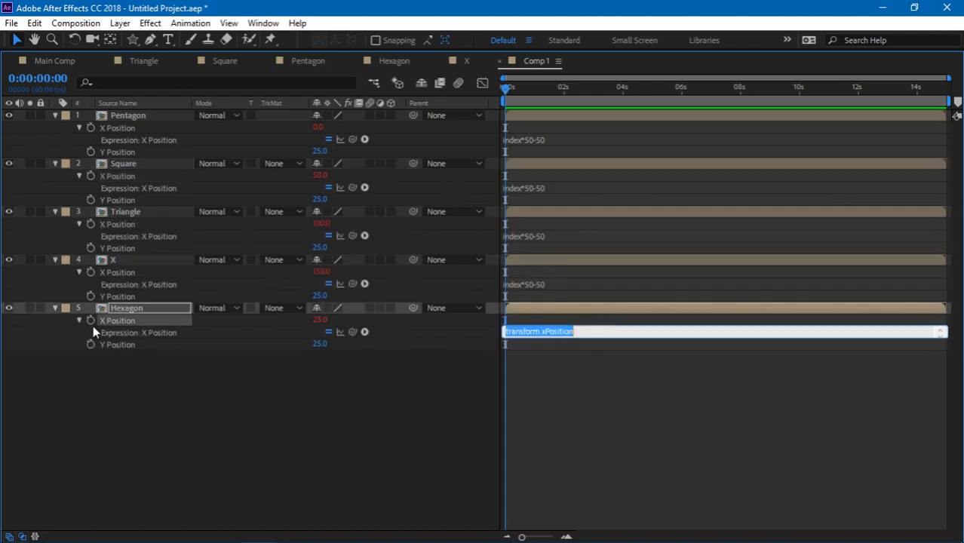
key("ctrl+v")
left_click(316, 434)
key("grave")
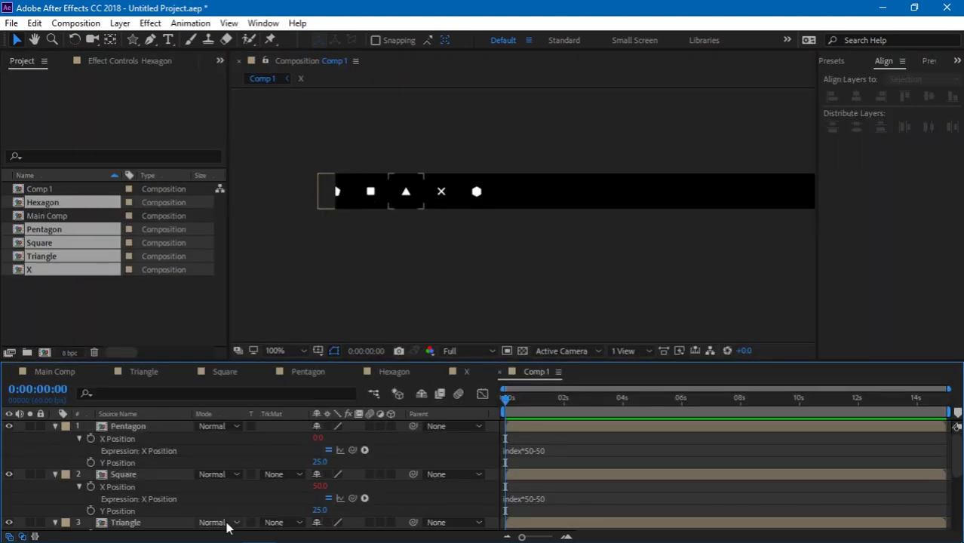
Collapse layer properties and drag the Square layer below Hexagon to the bottom of the stack.
key("u")
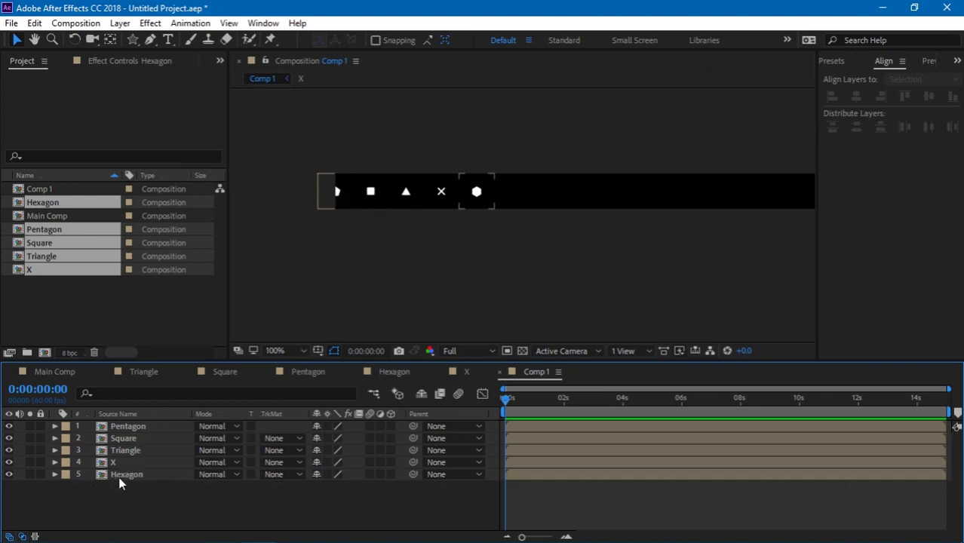
left_click(137, 437)
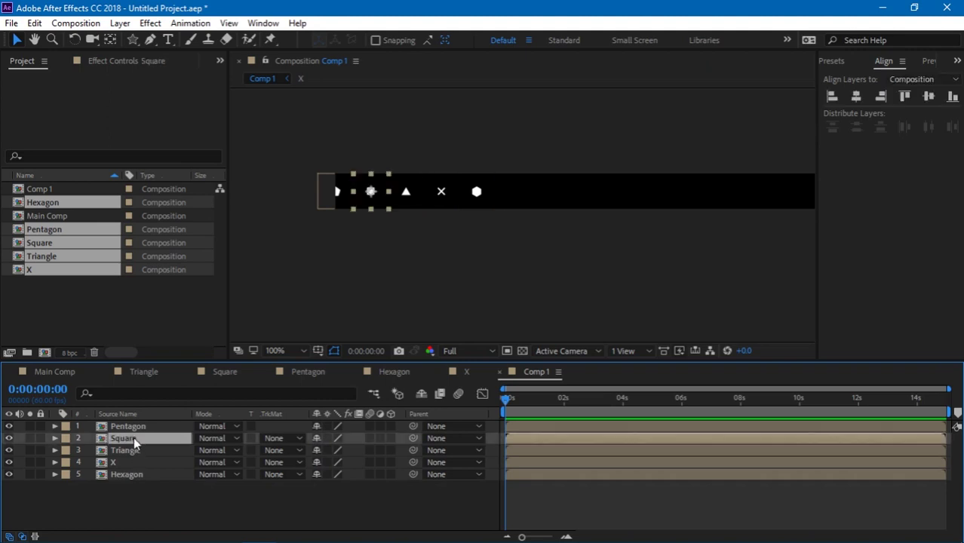
left_click_drag(130, 442, 138, 491)
left_click(450, 286)
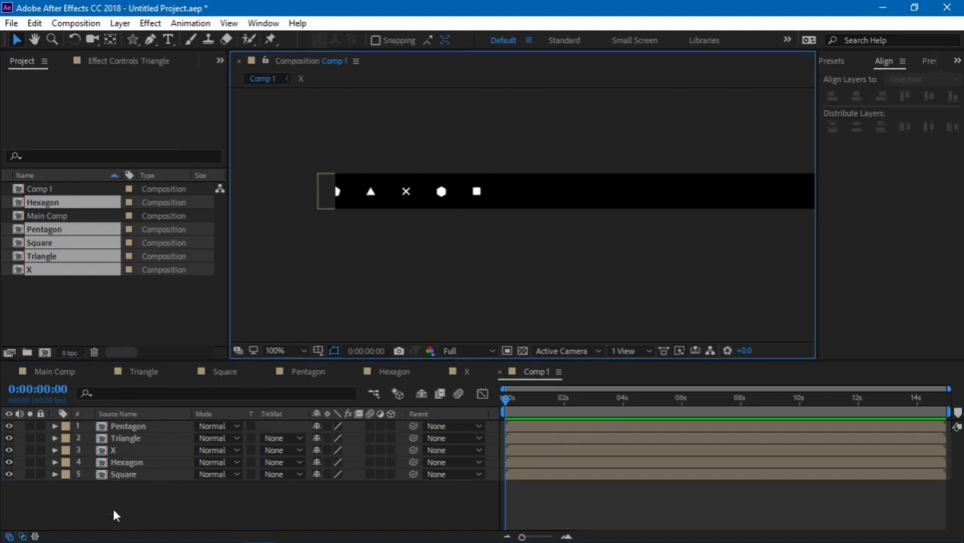
Duplicate the Pentagon and Triangle layers and move a Triangle copy below the X layers.
key("grave")
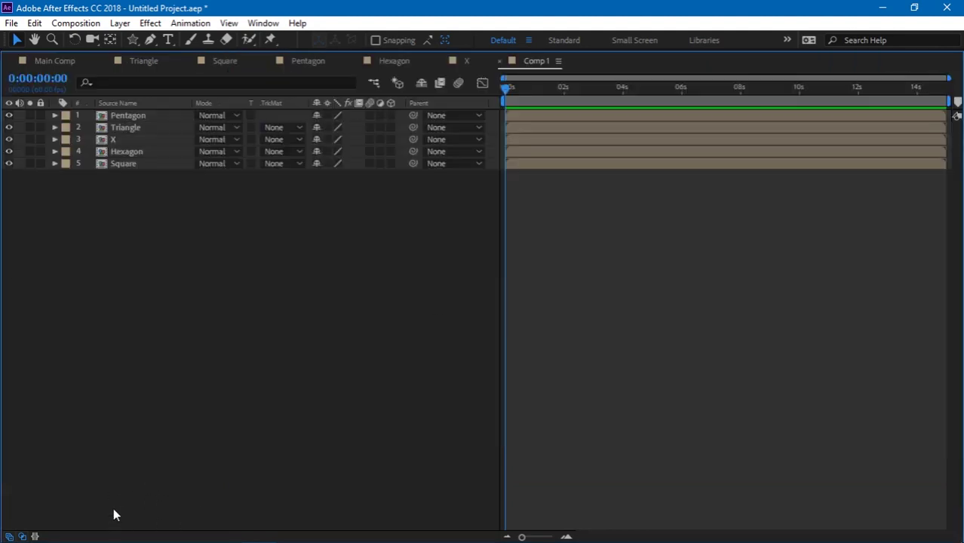
left_click(134, 118)
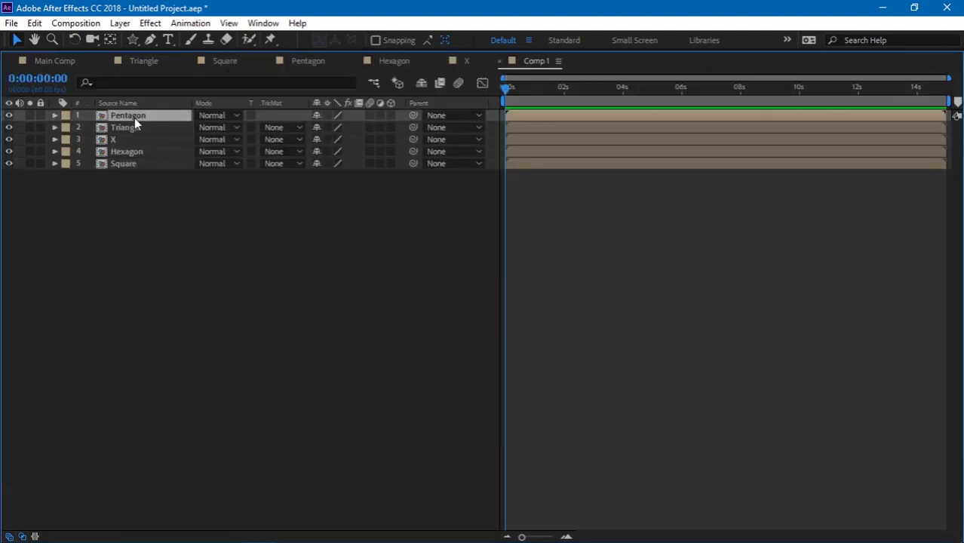
key("ctrl+d")
key("ctrl+d")
left_click(155, 153)
key("ctrl+d")
key("ctrl+d")
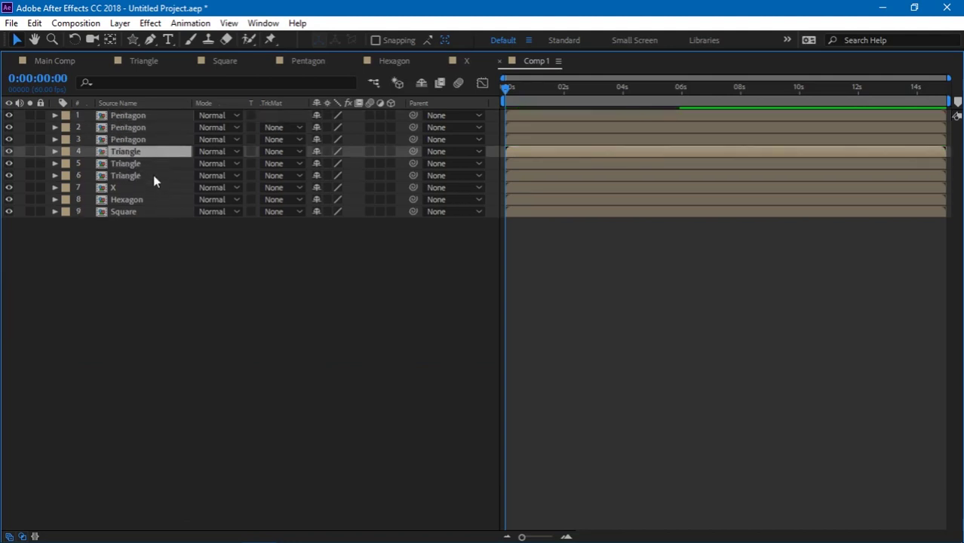
left_click(151, 188)
key("ctrl+d")
key("ctrl+d")
key("ctrl+d")
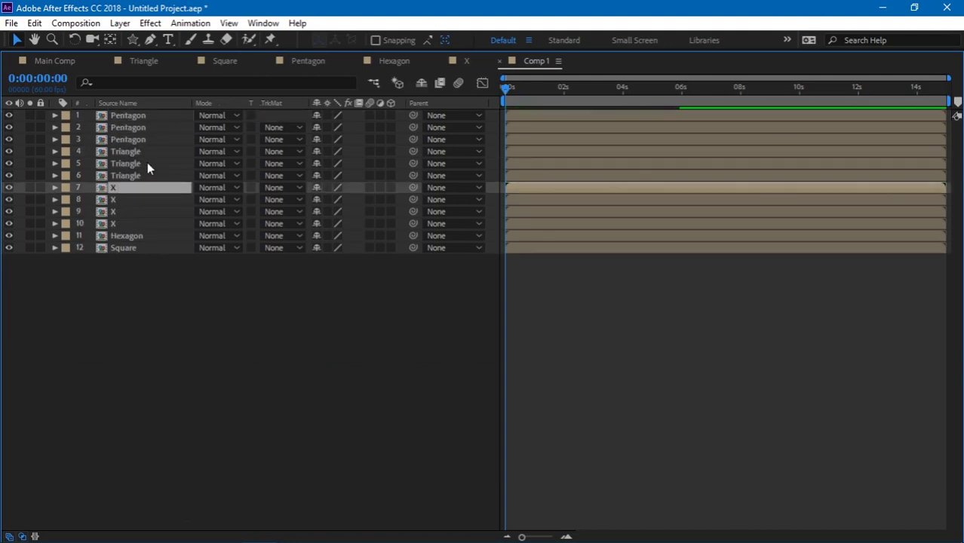
left_click_drag(147, 176, 140, 127)
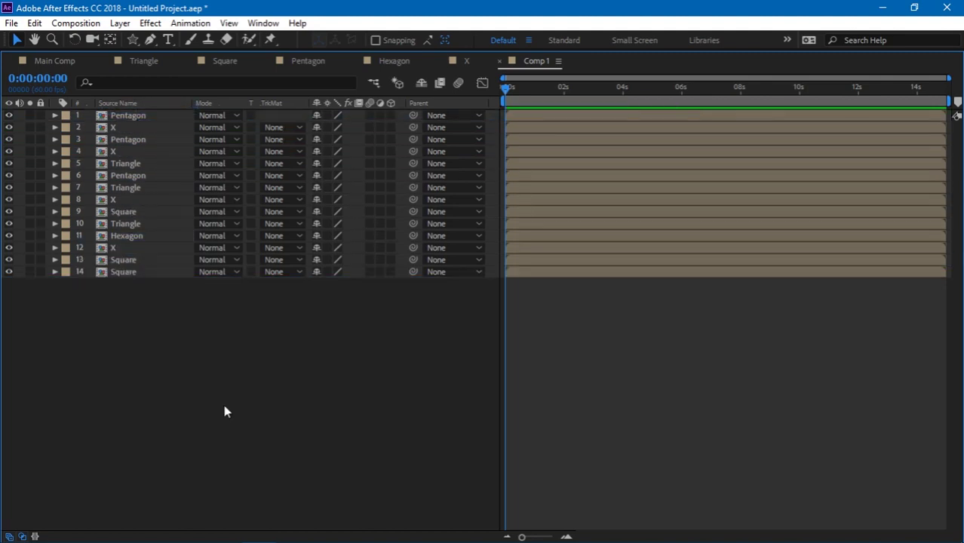
Reorder several shape layers in the stack, checking the row of shapes in the viewer.
key("grave")
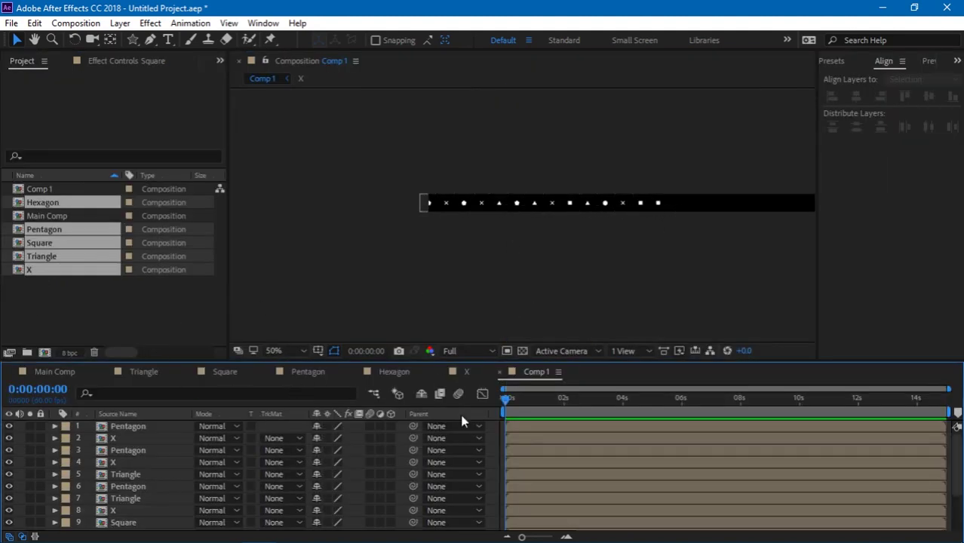
key("grave")
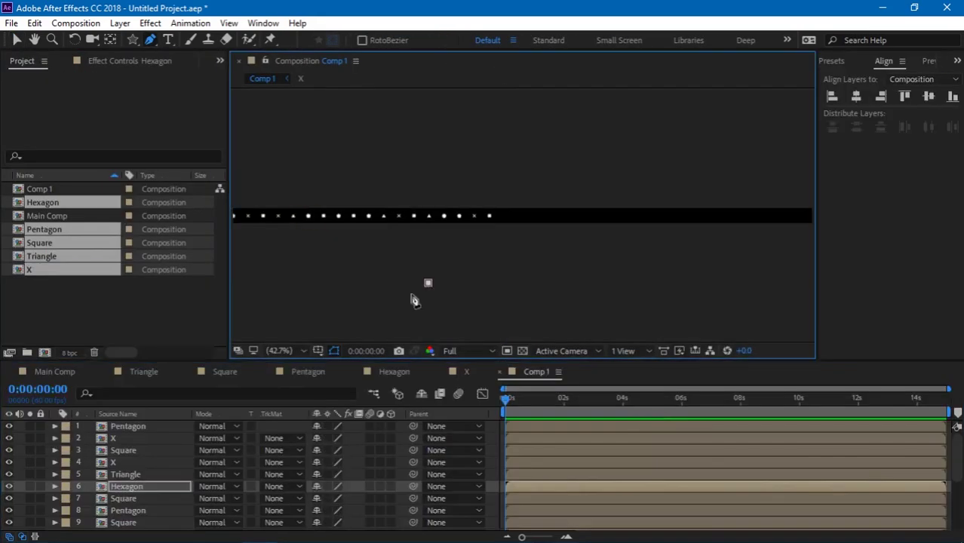
key("grave")
left_click_drag(125, 227, 144, 184)
key("grave")
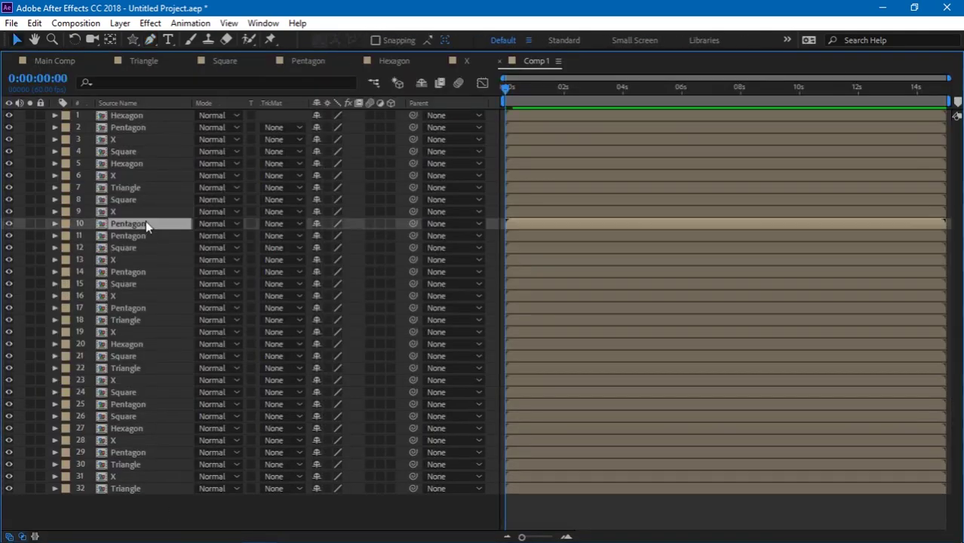
left_click_drag(145, 221, 137, 261)
key("grave")
key("grave")
left_click_drag(136, 451, 127, 150)
key("grave")
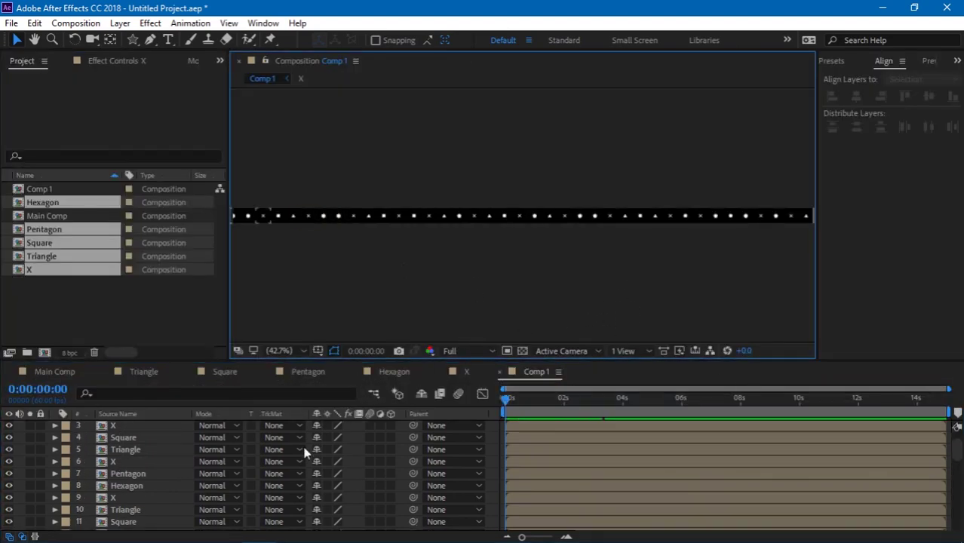
key("grave")
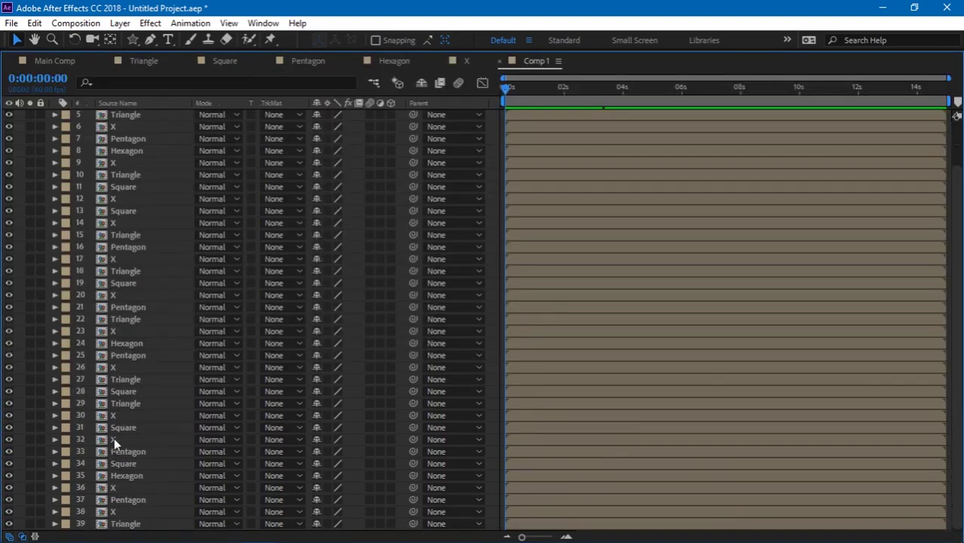
Duplicate Square layer 31 and move the copy up to position 25.
left_click(137, 428)
key("ctrl+d")
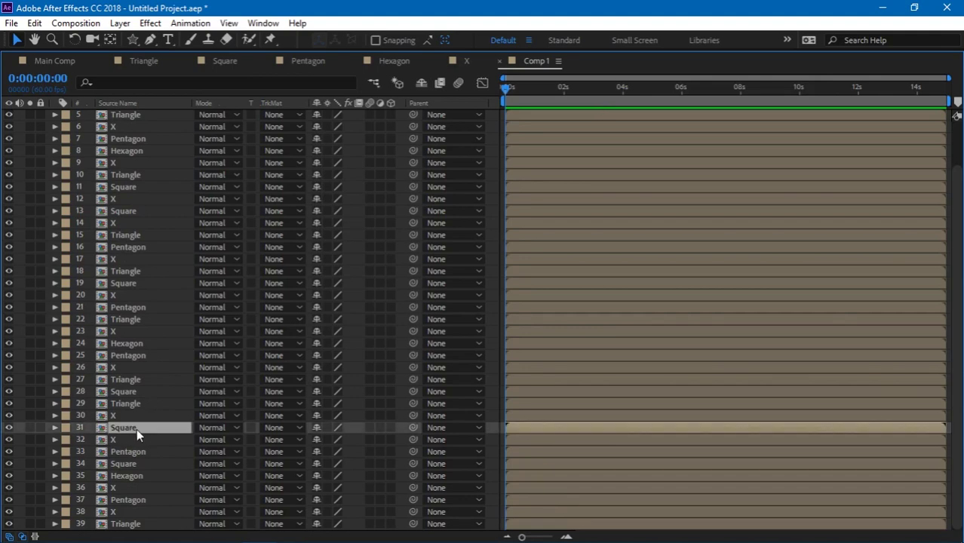
left_click_drag(136, 428, 134, 348)
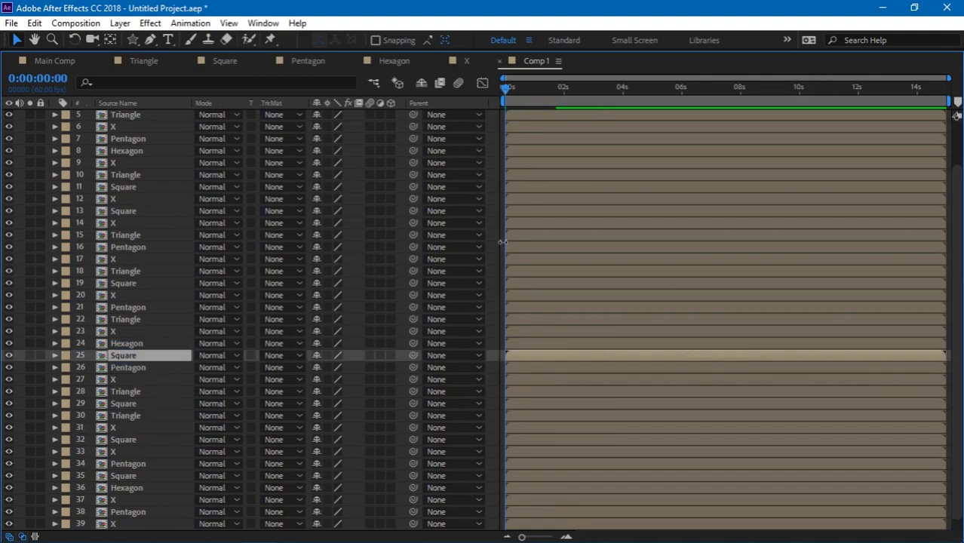
key("grave")
key("grave")
key("grave")
key("grave")
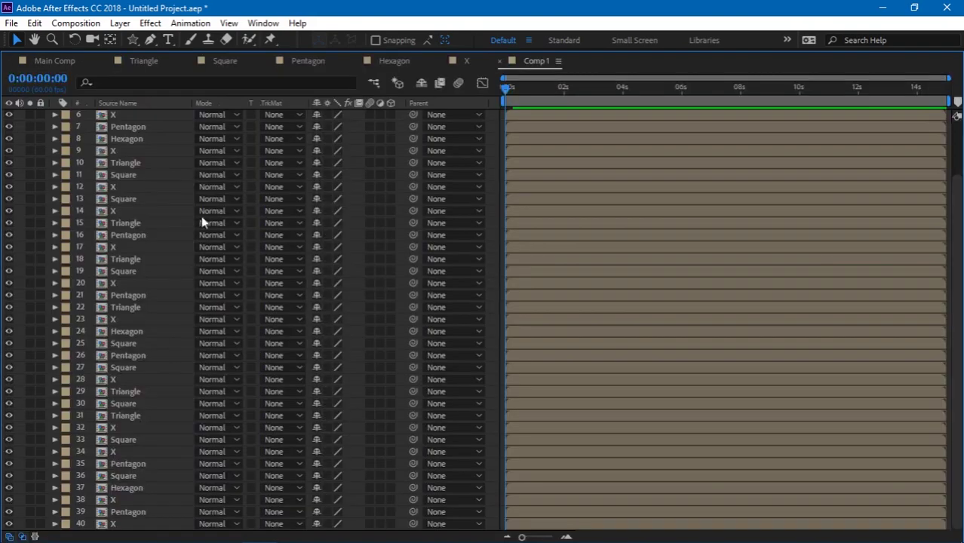
Maximize the composition view and select the leftmost shape in the strip.
key("grave")
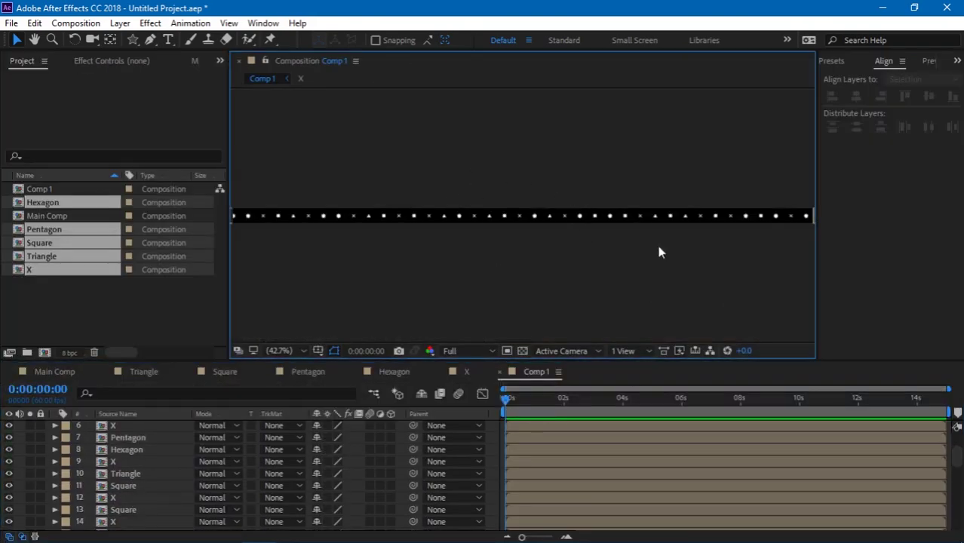
key("grave")
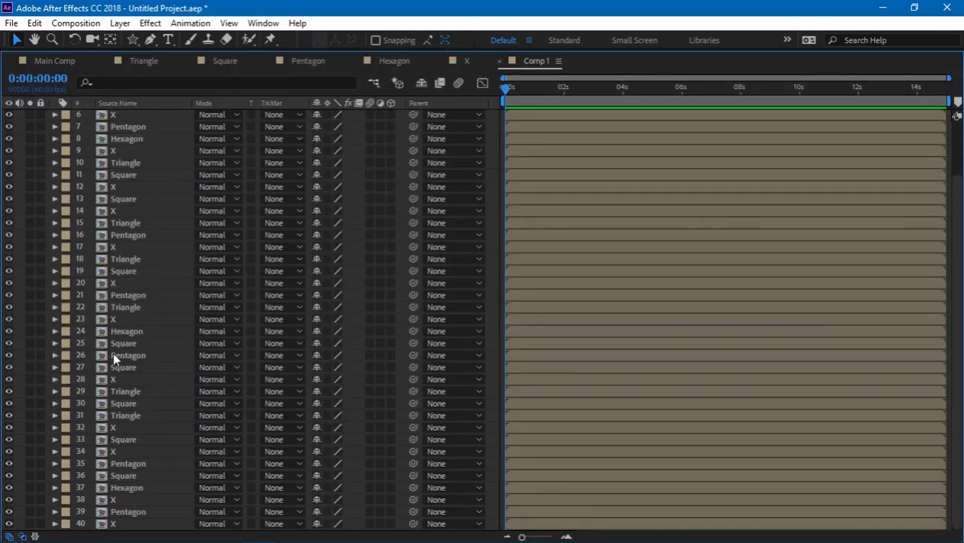
key("grave")
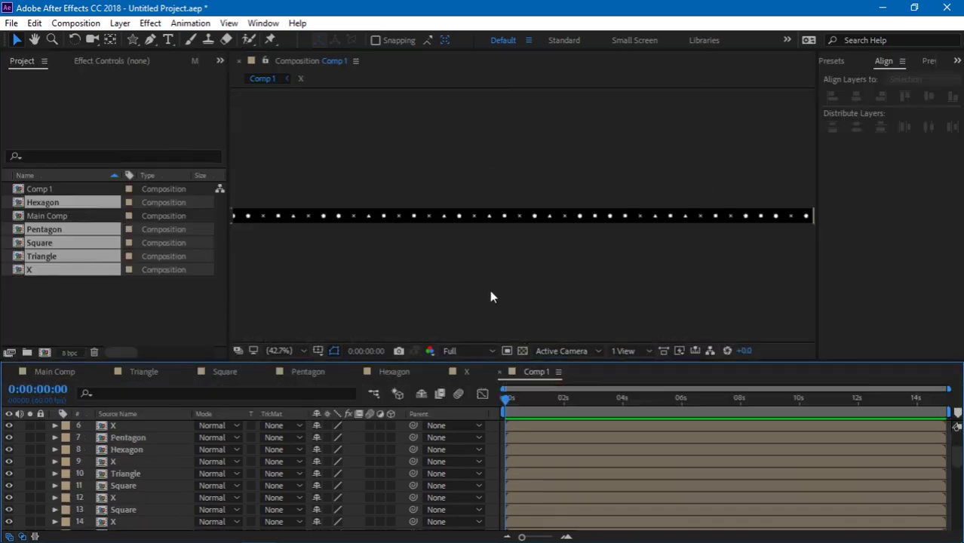
key("grave")
left_click(6, 307)
left_click(51, 397)
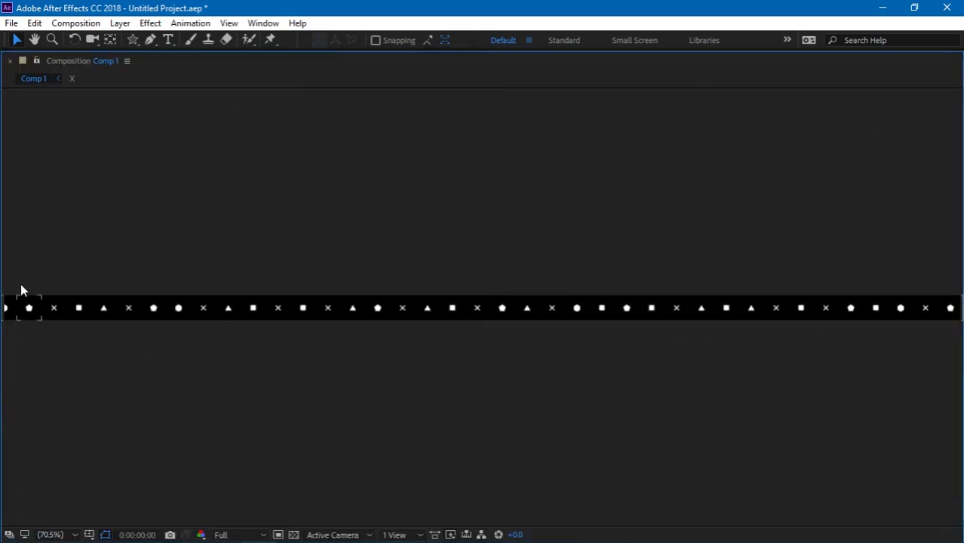
left_click(9, 309)
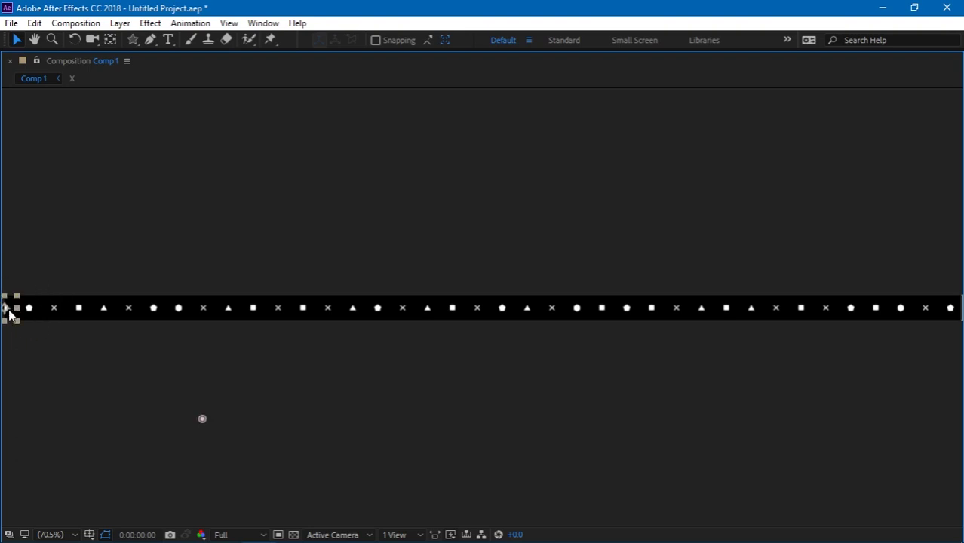
Zoom to 200% and pan to the strip's left end to inspect the cut-off hexagon.
key("period")
key("period")
key("h")
left_click_drag(9, 315, 751, 221)
left_click_drag(270, 282, 708, 298)
key("v")
left_click(376, 318)
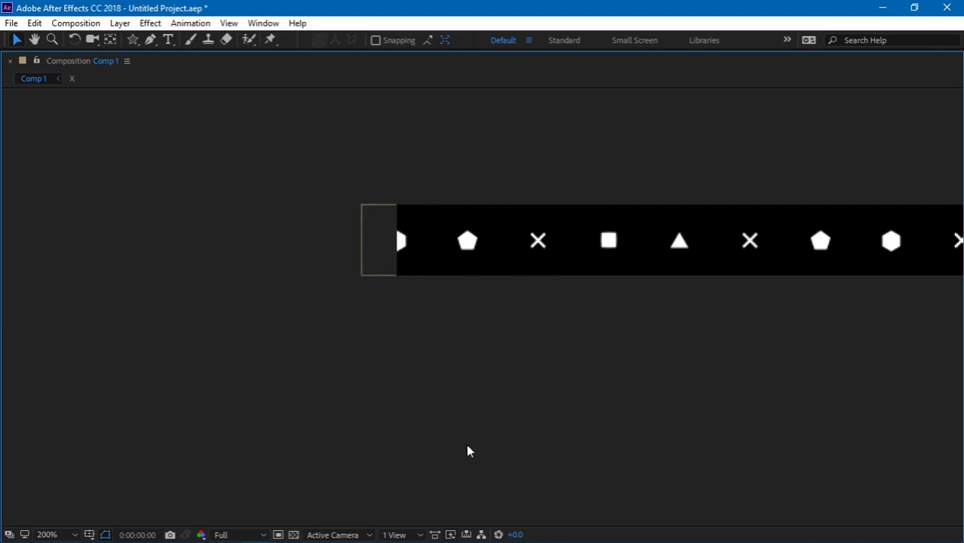
key("grave")
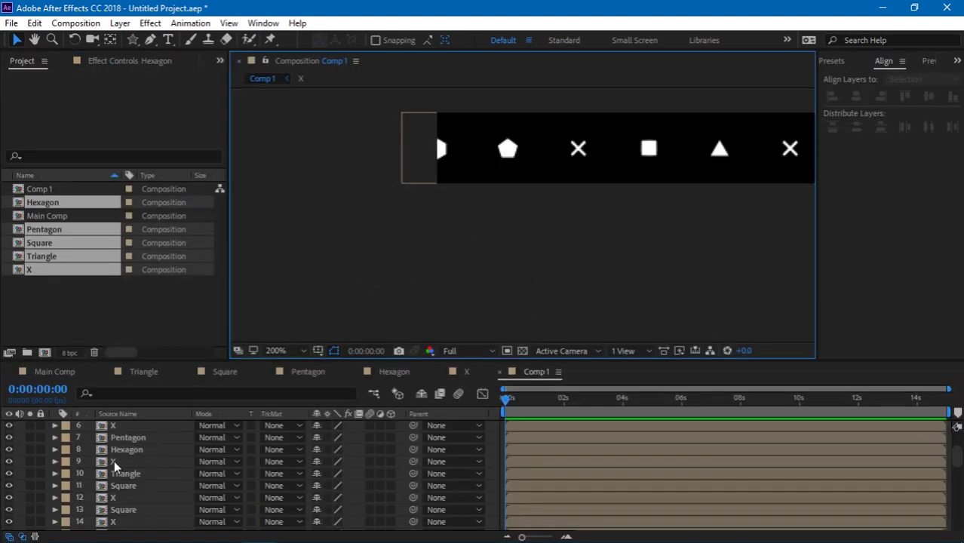
Turn off visibility of Hexagon layer 1, the half-cut shape at the left edge.
scroll(114, 464, "up", 3)
left_click(114, 462)
left_click(131, 427)
left_click(131, 429)
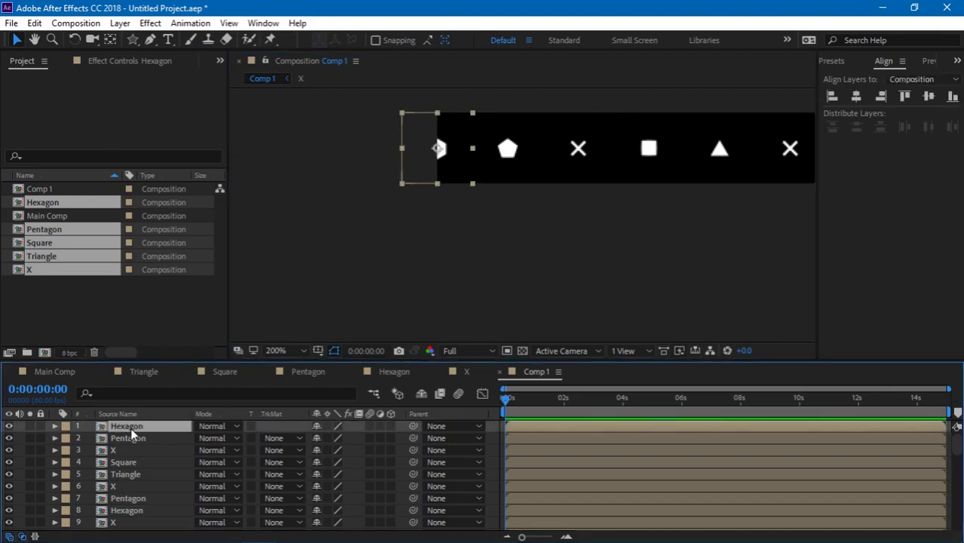
left_click(128, 438, "shift")
left_click(328, 245)
Fit the whole strip in the viewer with Shift+/ and deselect all layers.
key("shift+slash")
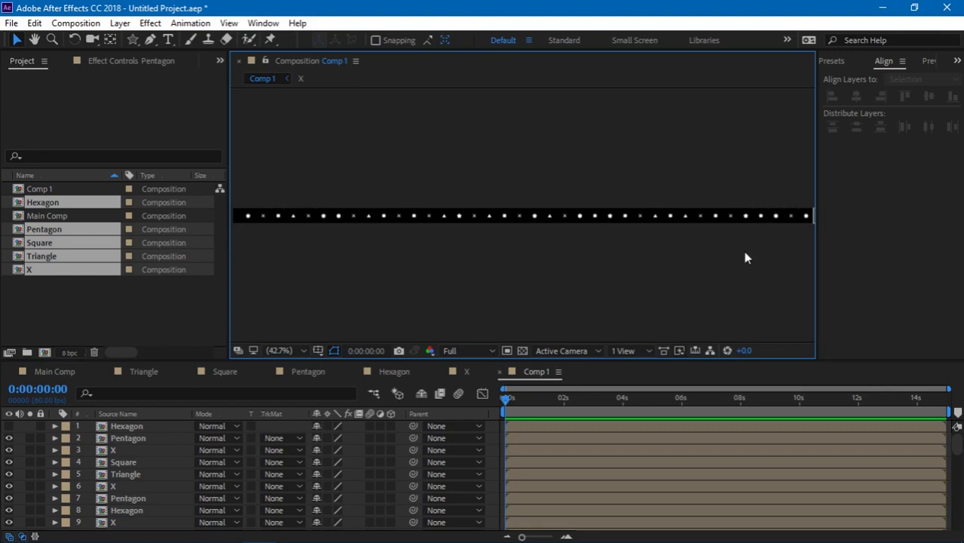
left_click(424, 443)
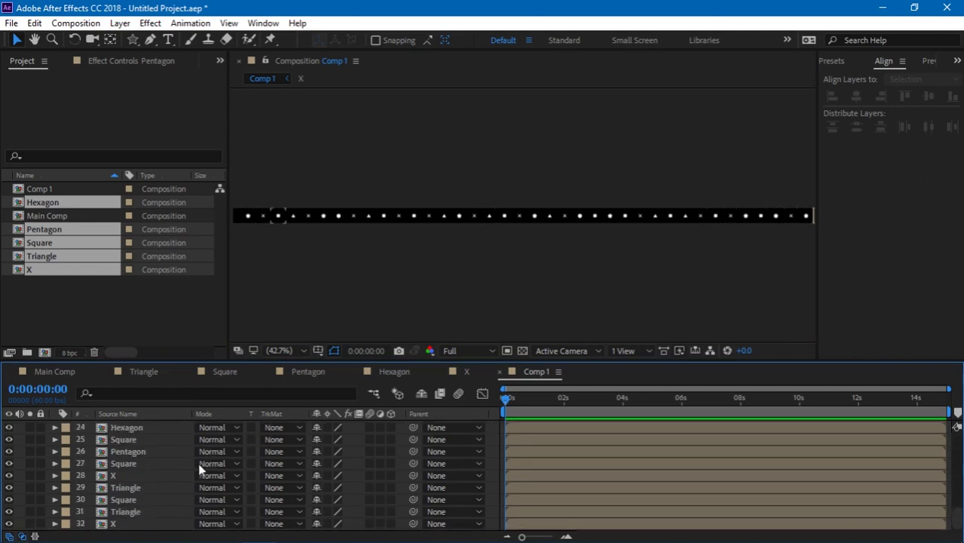
left_click(309, 302)
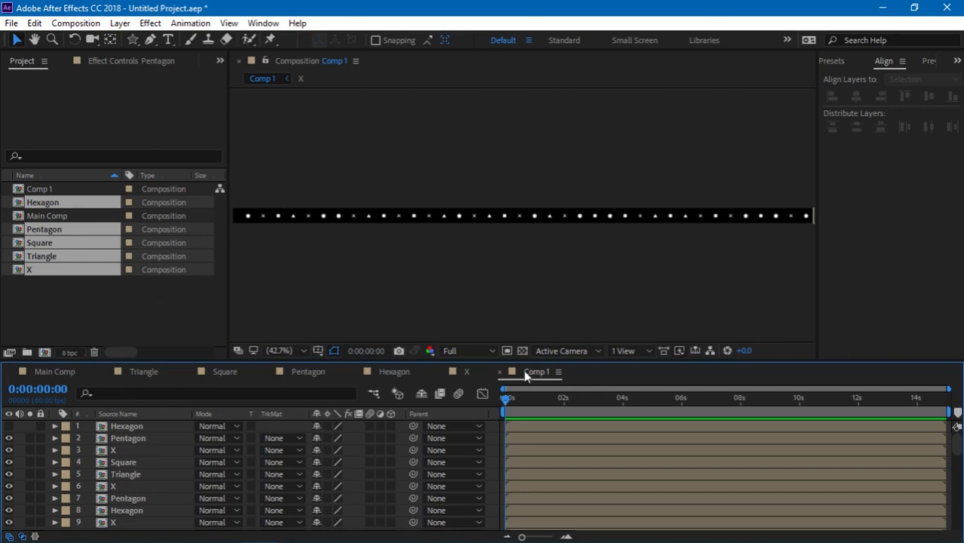
Rename Comp 1 to 'Line' in Composition Settings.
key("ctrl+k")
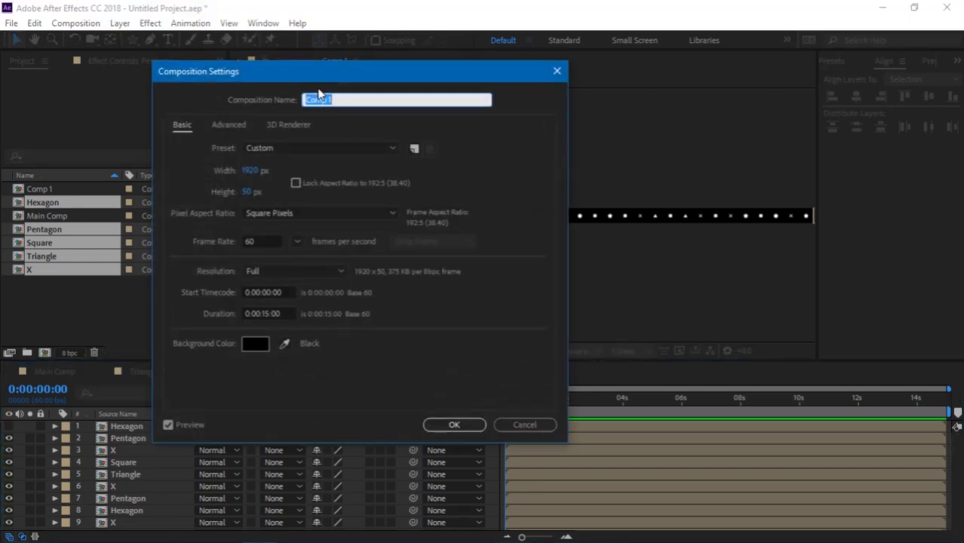
type("Line")
key("Return")
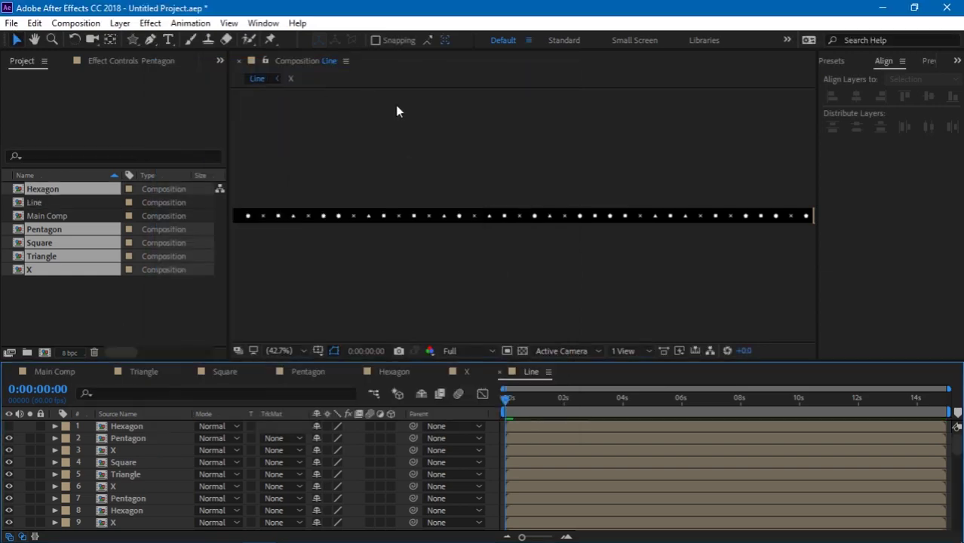
key("grave")
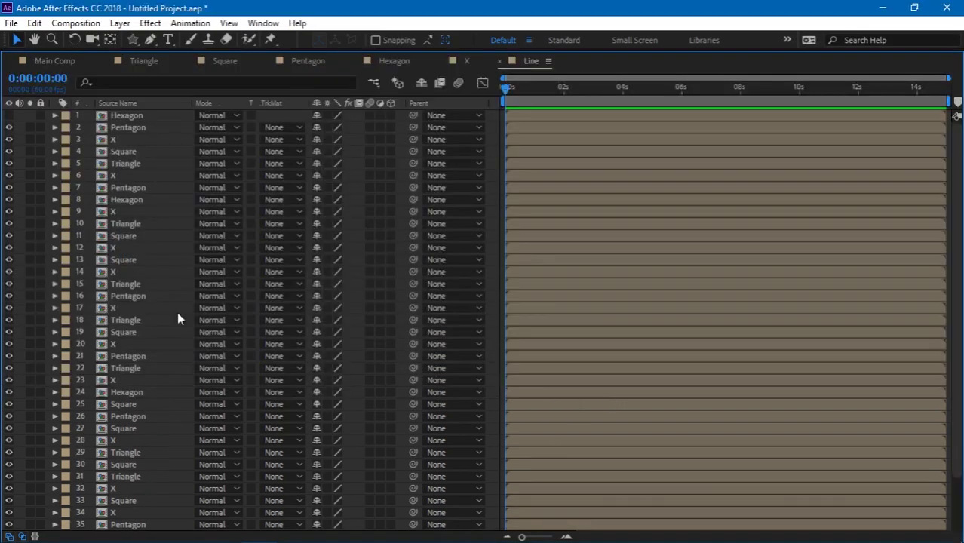
key("grave")
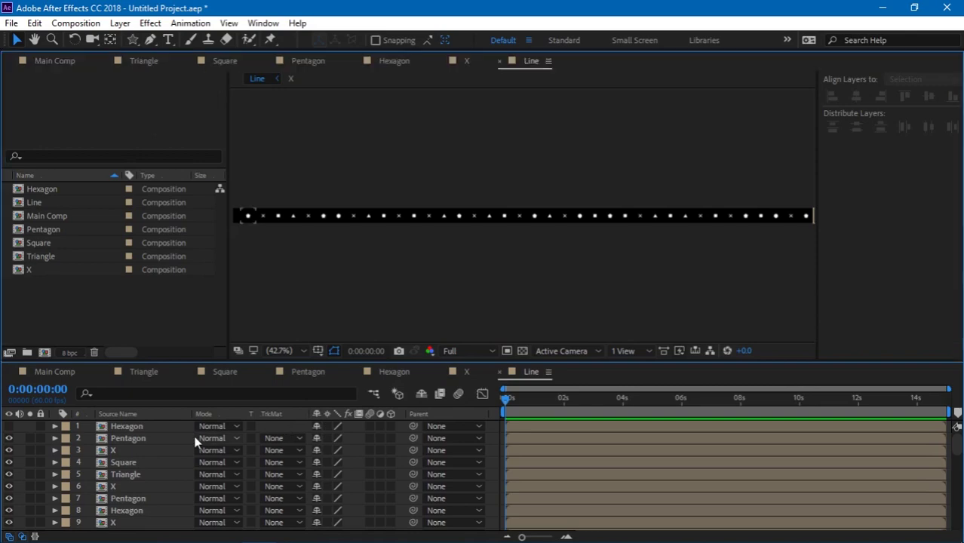
key("grave")
Keyframe Rotation on all layers, reaching 3 revolutions at the composition's end.
key("ctrl+a")
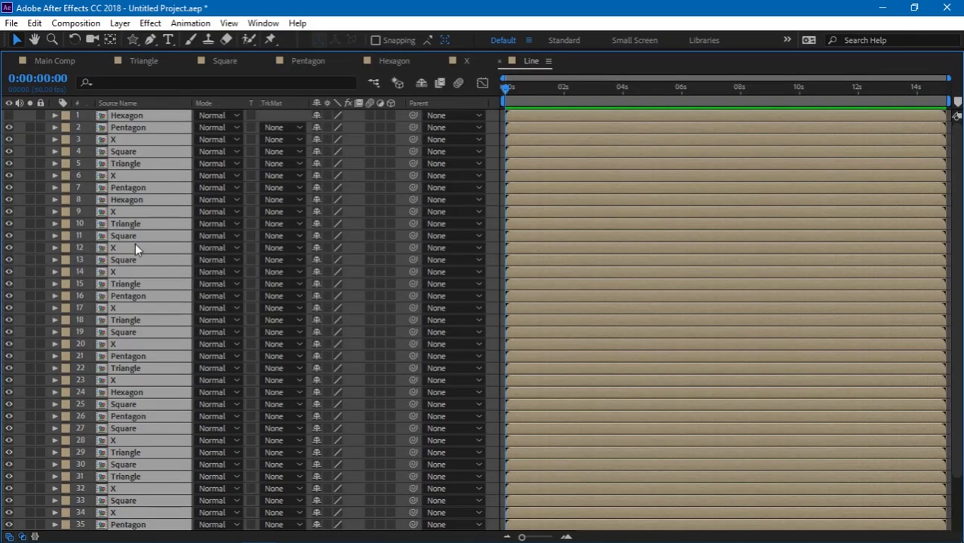
key("r")
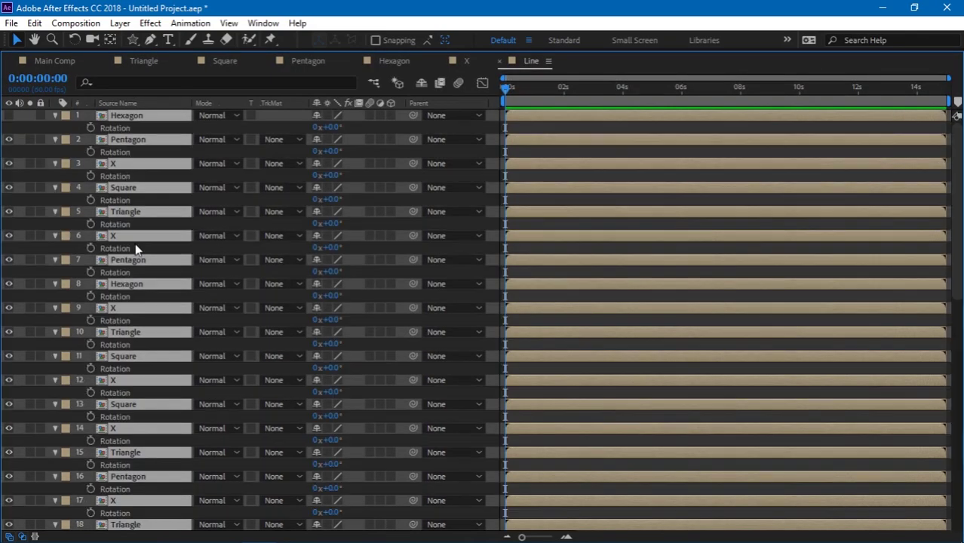
left_click(90, 128)
left_click(595, 88)
left_click_drag(693, 101, 951, 97)
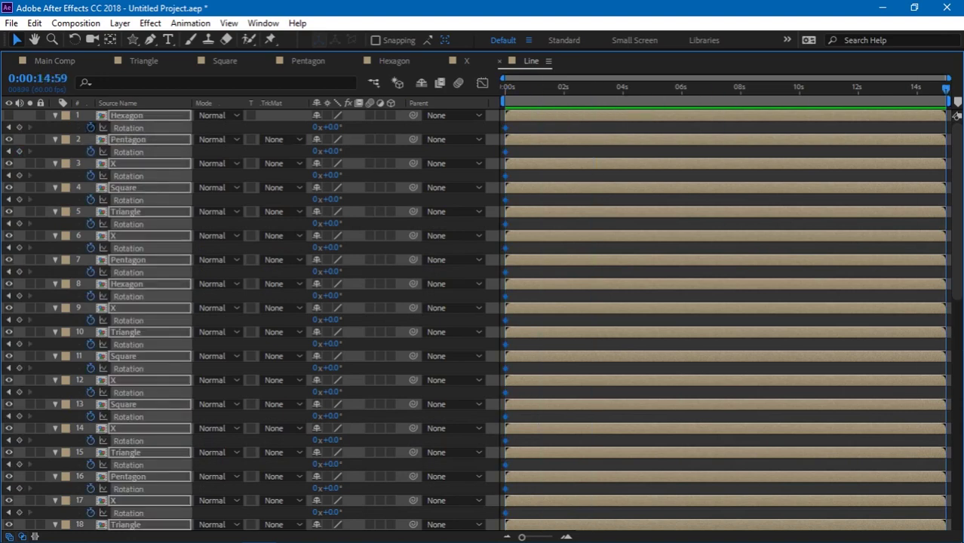
left_click(313, 128)
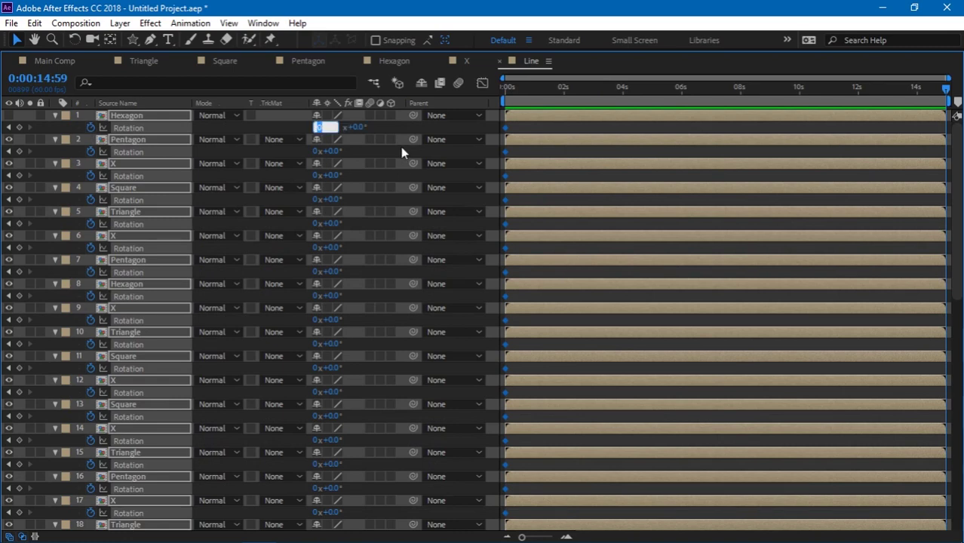
type("3")
key("Return")
Scrub the timeline to preview the spinning shapes, then collapse the Rotation properties.
key("grave")
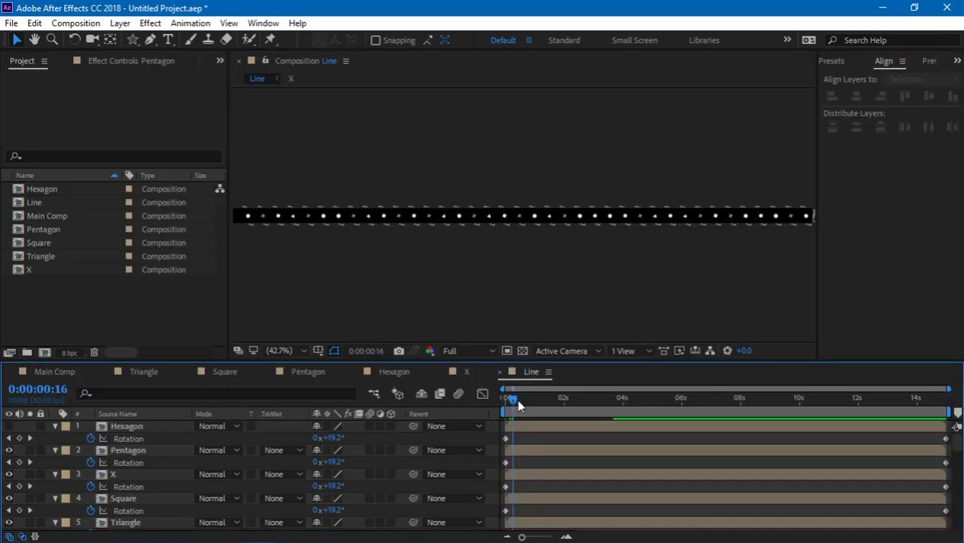
left_click_drag(510, 398, 732, 411)
scroll(612, 234, "up", 1)
scroll(612, 233, "up", 2)
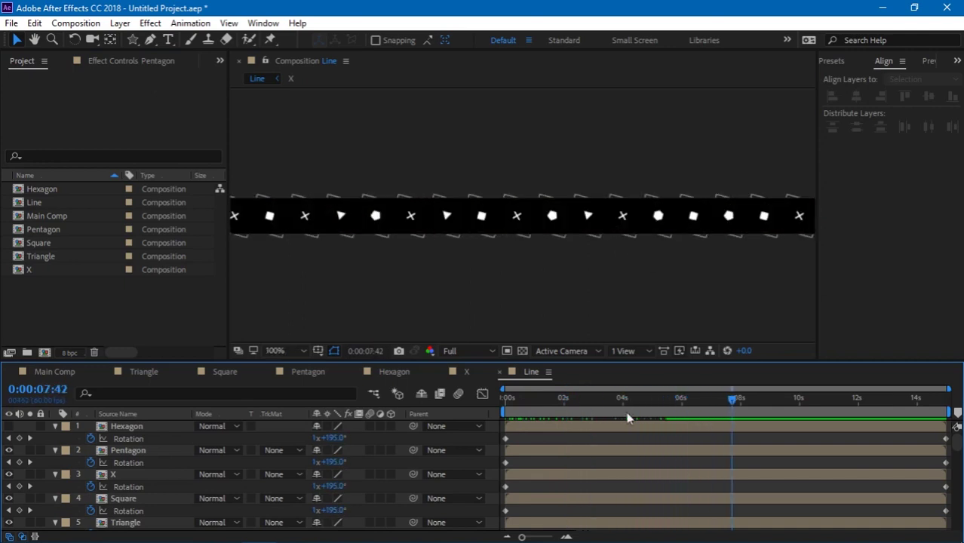
left_click_drag(637, 404, 781, 439)
key("grave")
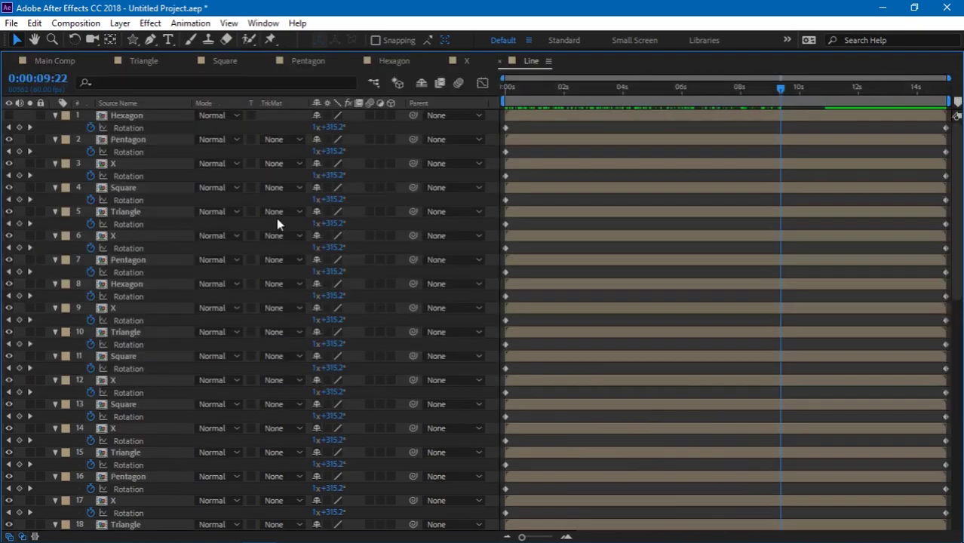
key("u")
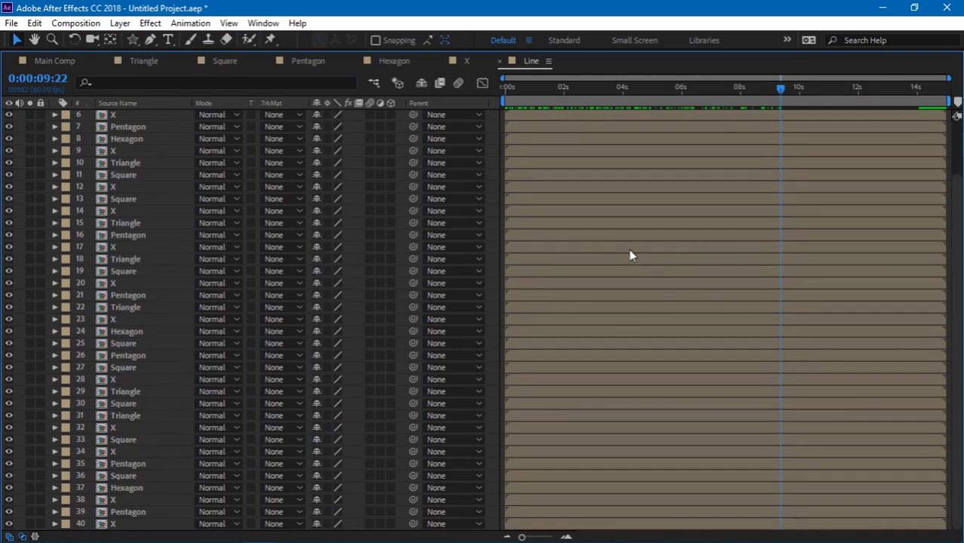
Select alternating shape layers in Line: 2, 5, 9, 12, 15, 19, 23, 25, 28, 31, 34, 35, 37 and more.
left_click(150, 129, "ctrl")
left_click(139, 211, "ctrl")
left_click(136, 283, "ctrl")
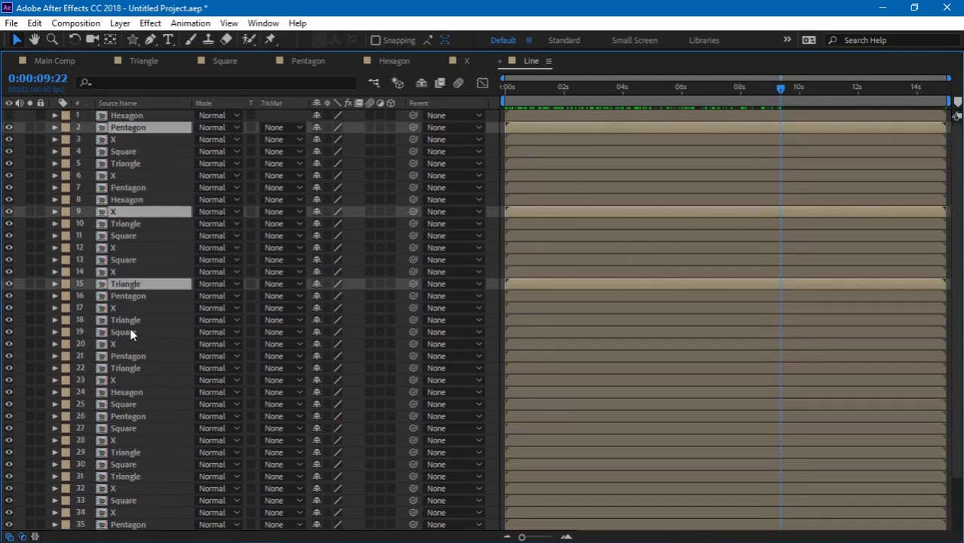
left_click(130, 332, "ctrl")
left_click(140, 247, "ctrl")
left_click(147, 163, "ctrl")
left_click(127, 440, "ctrl")
left_click(128, 380, "ctrl")
left_click(127, 403, "ctrl")
left_click(127, 476, "ctrl")
scroll(127, 475, "down", 2)
left_click(132, 451, "ctrl")
left_click(135, 488, "ctrl")
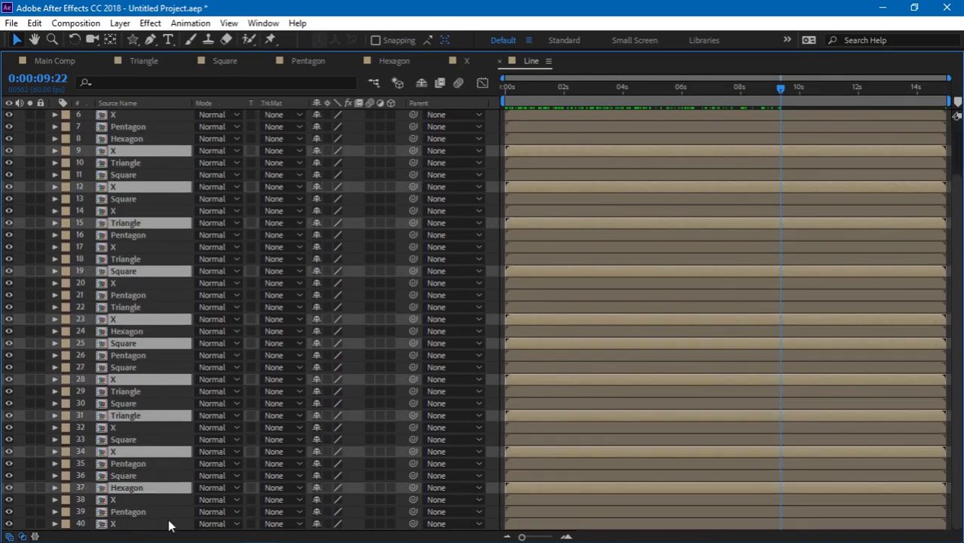
left_click(167, 523, "ctrl")
left_click(147, 465, "ctrl")
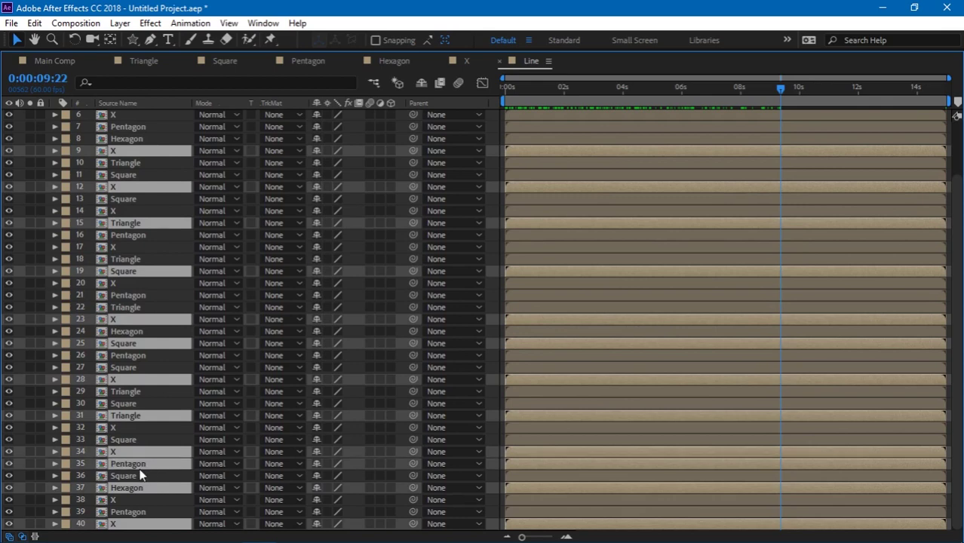
scroll(141, 182, "up", 2)
Apply Time > Time-Reverse Layer to the selected layers and scrub to check the result.
right_click(148, 169)
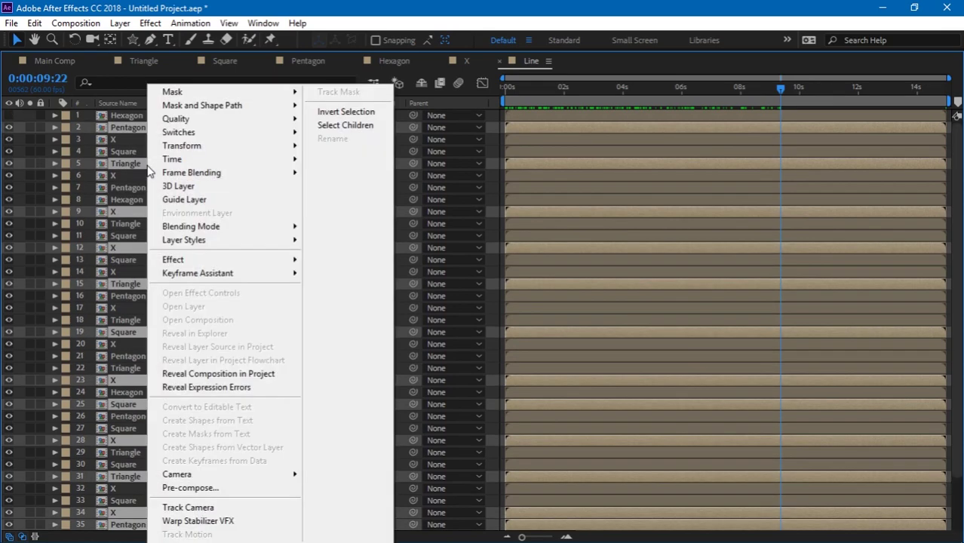
mouse_move(170, 159)
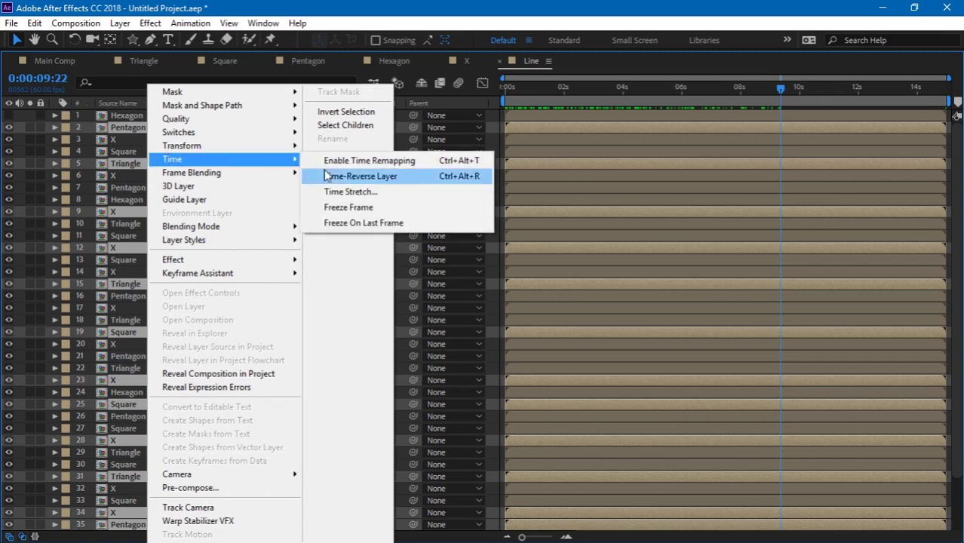
left_click(467, 181)
key("grave")
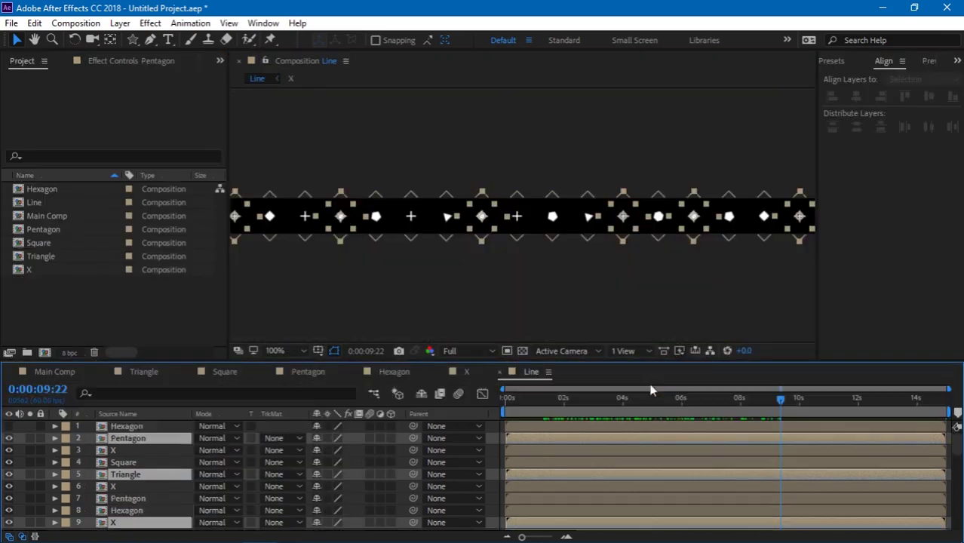
left_click_drag(536, 398, 929, 427)
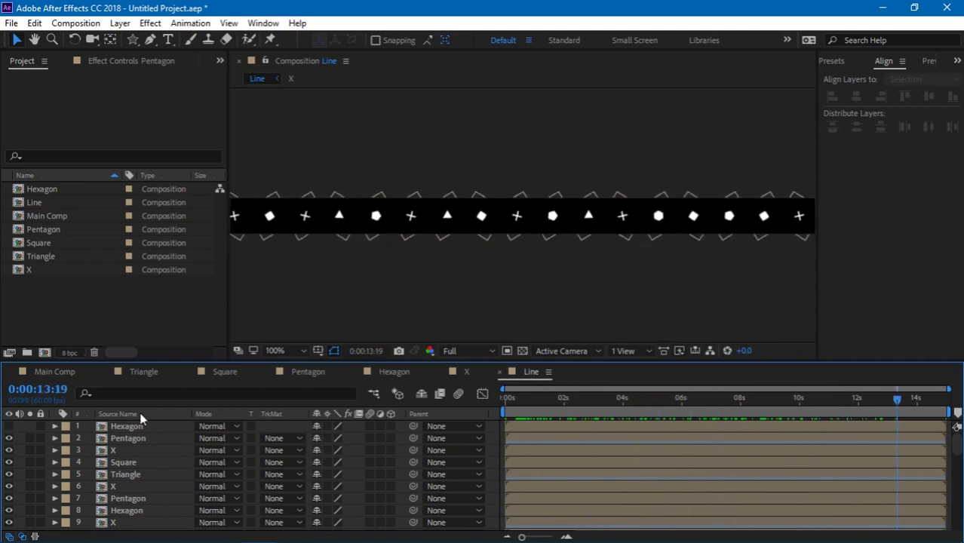
Turn on Lock Aspect Ratio in Main Comp's composition settings.
left_click(59, 372)
key("ctrl+k")
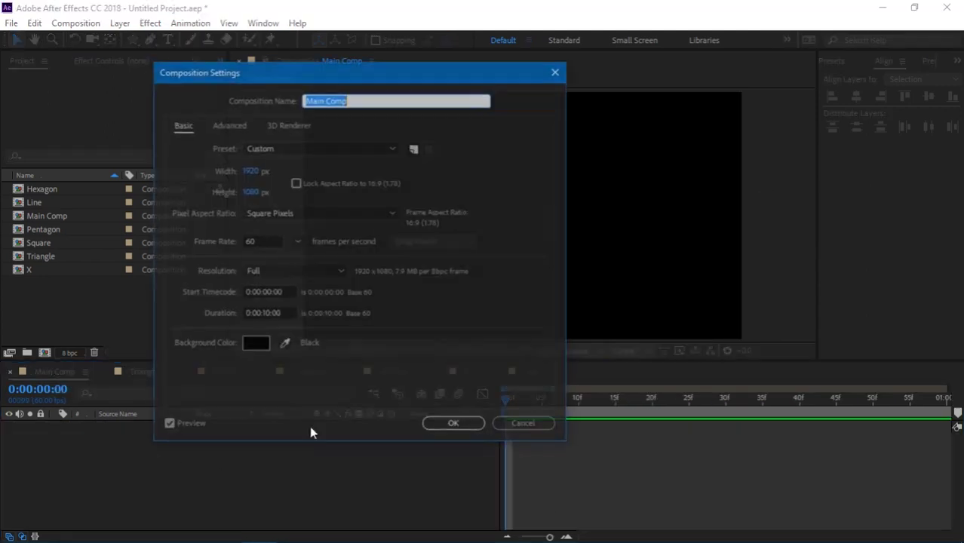
left_click(298, 184)
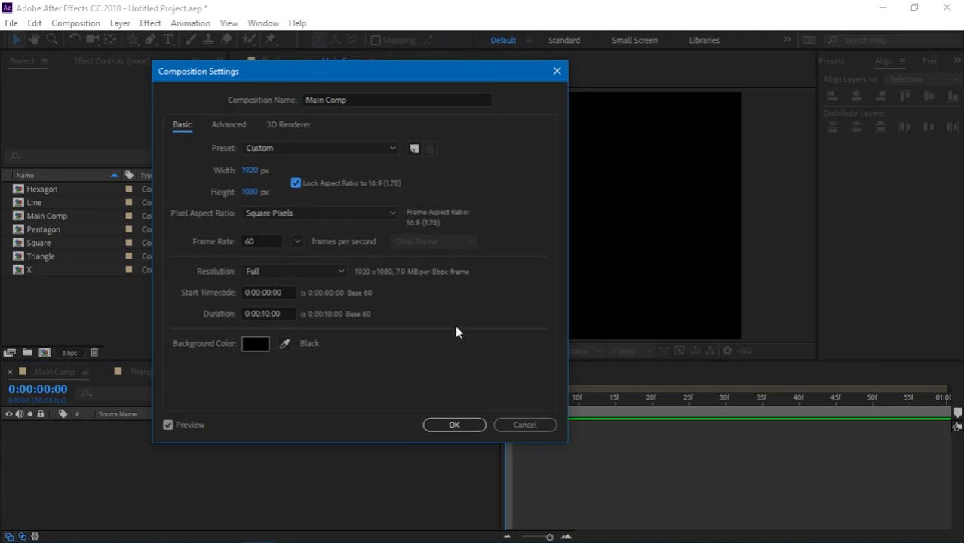
left_click(445, 426)
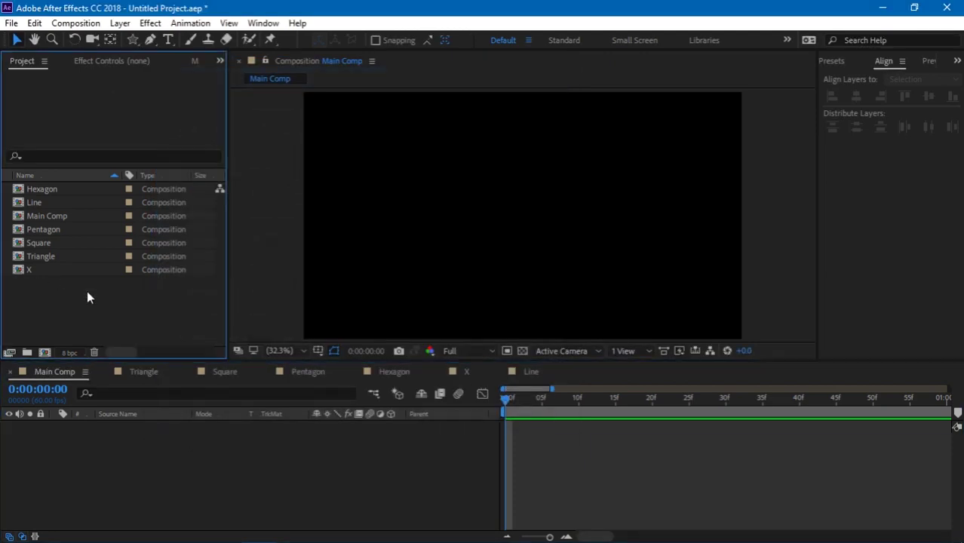
Drag the Line comp from the Project panel into Main Comp's timeline as a layer and select it.
left_click(51, 206)
left_click_drag(51, 206, 119, 401)
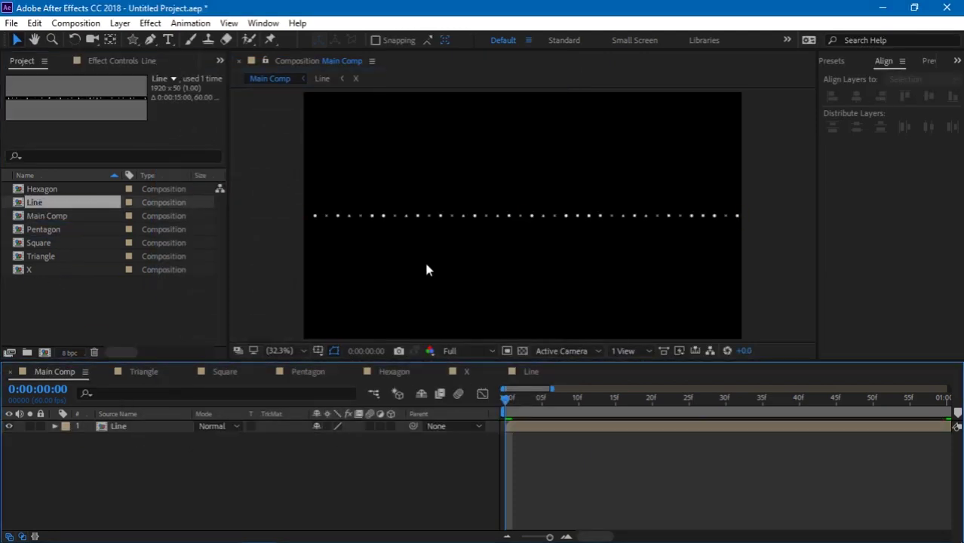
left_click(134, 430)
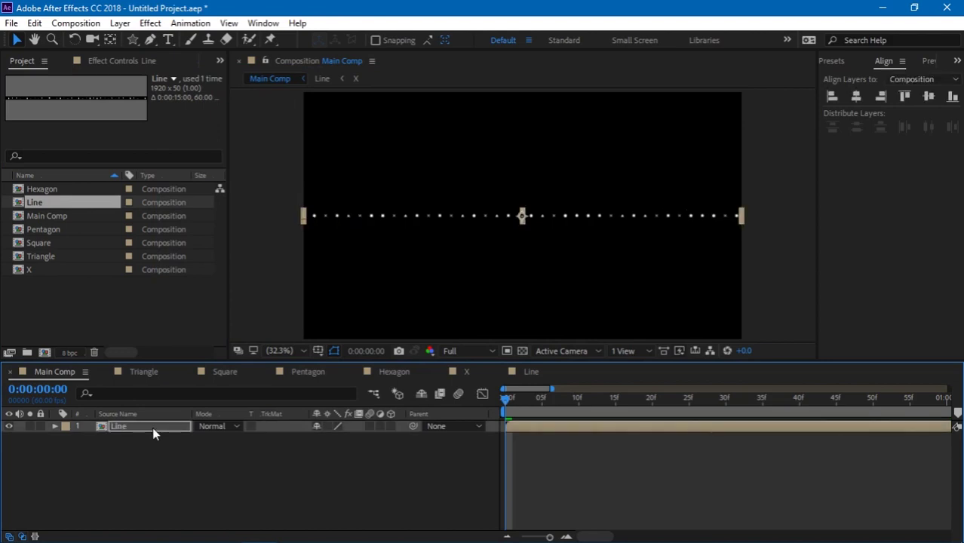
left_click(181, 467)
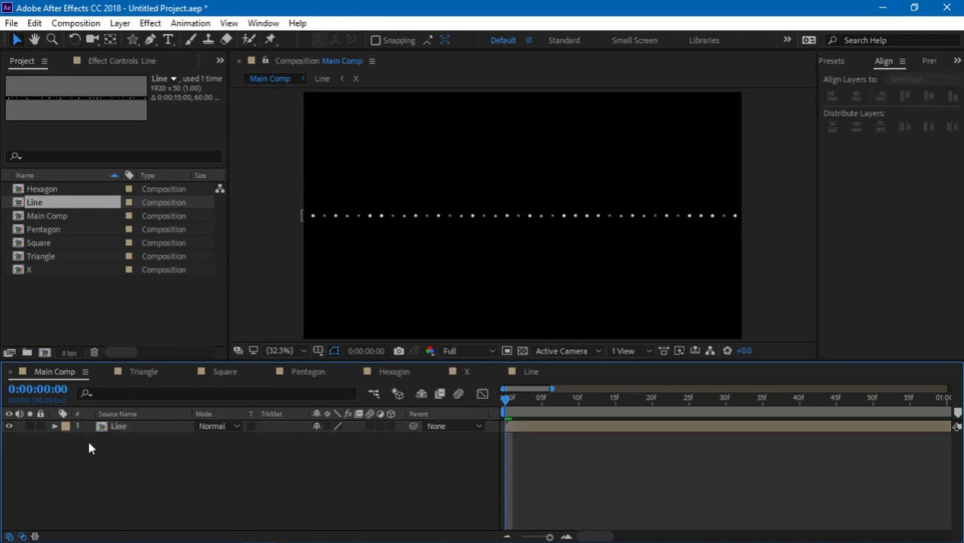
left_click(128, 427)
left_click(153, 472)
left_click(151, 427)
left_click(166, 477)
left_click(141, 427)
Move the Line layer's anchor point to its top centre with Motion 2.
left_click(113, 59)
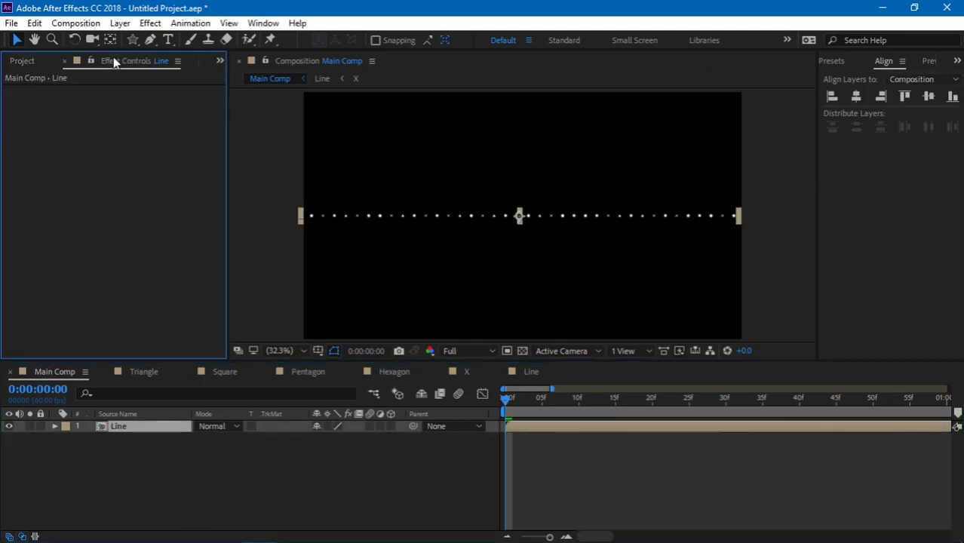
left_click(114, 59)
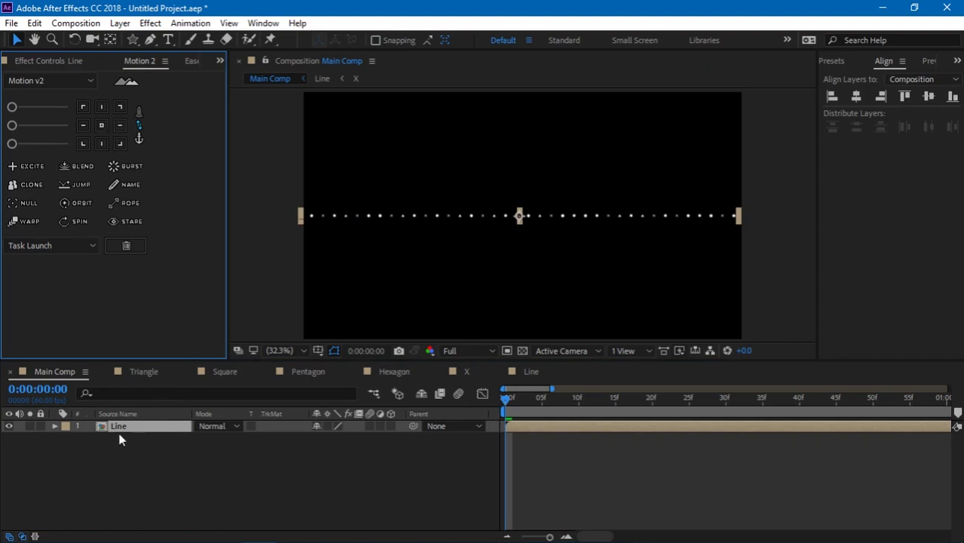
left_click(103, 108)
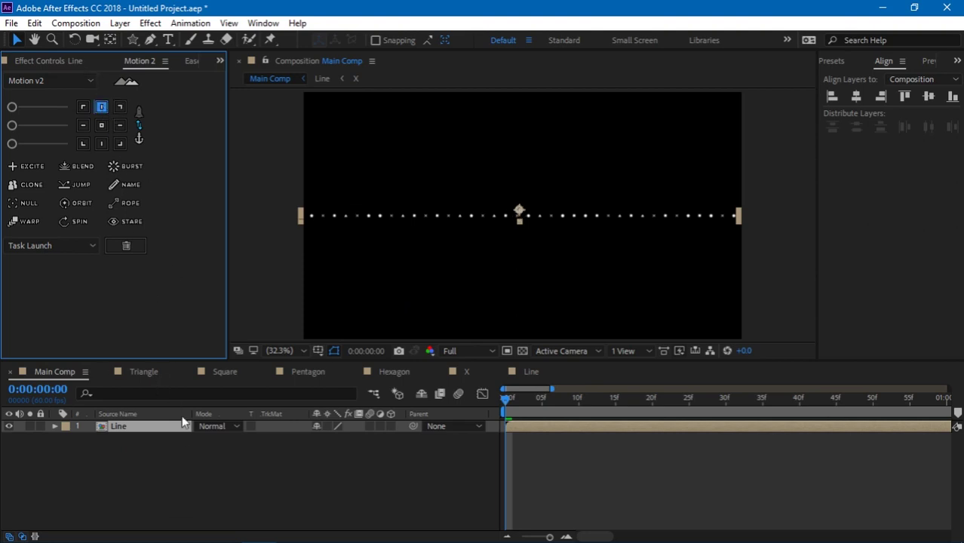
Set the Line layer's Position Y to 0 so the row sits at the top edge.
left_click(138, 428)
key("p")
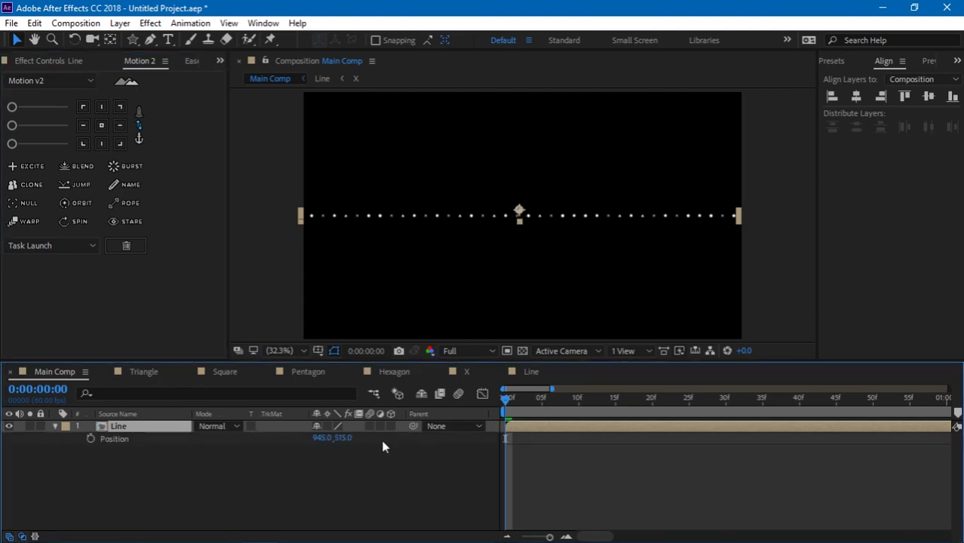
left_click(344, 438)
type("0")
key("Return")
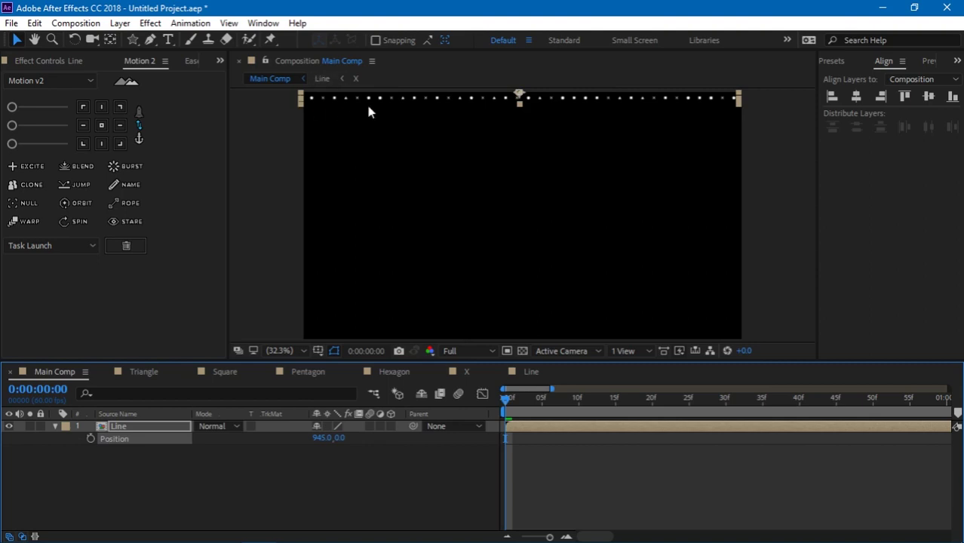
left_click(253, 270)
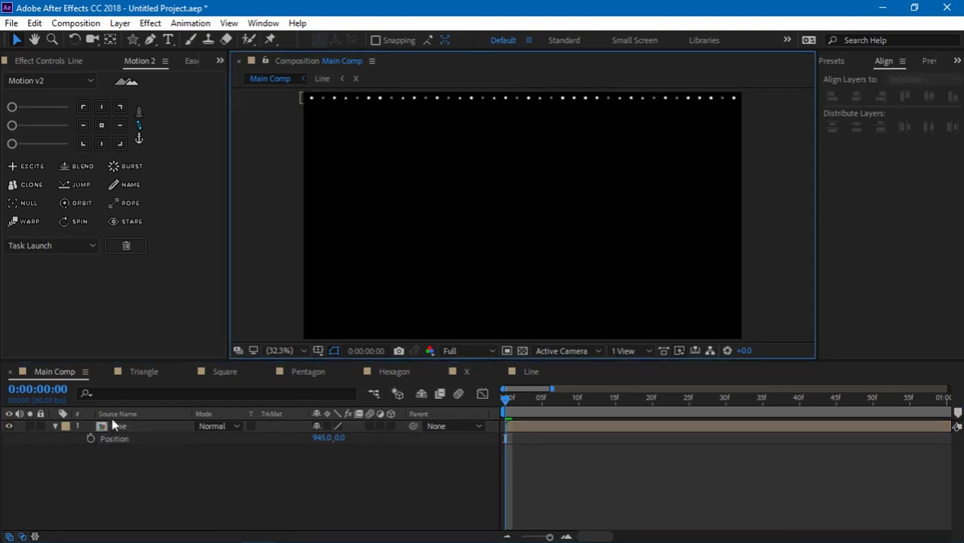
Separate the Line layer's Position and drive Y Position with the expression index*50-50.
right_click(113, 440)
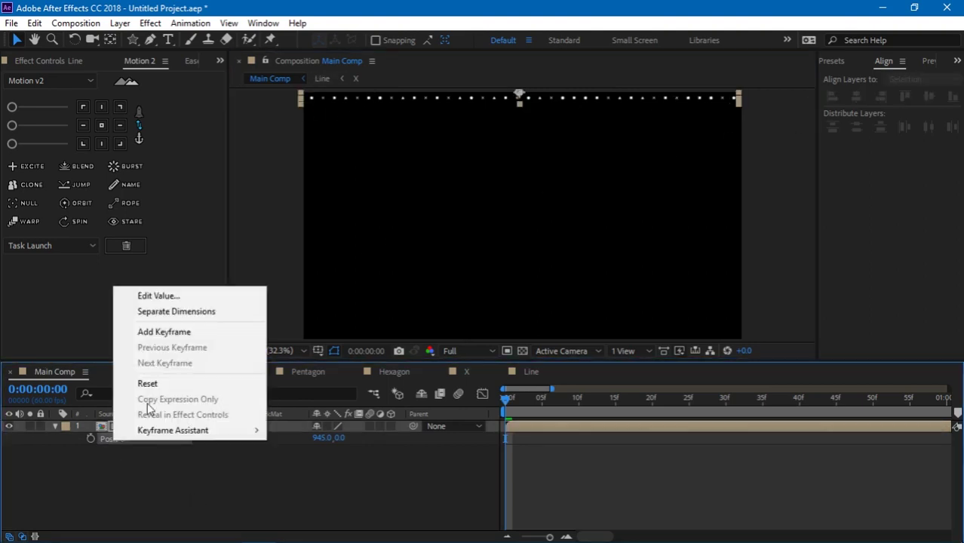
left_click(190, 311)
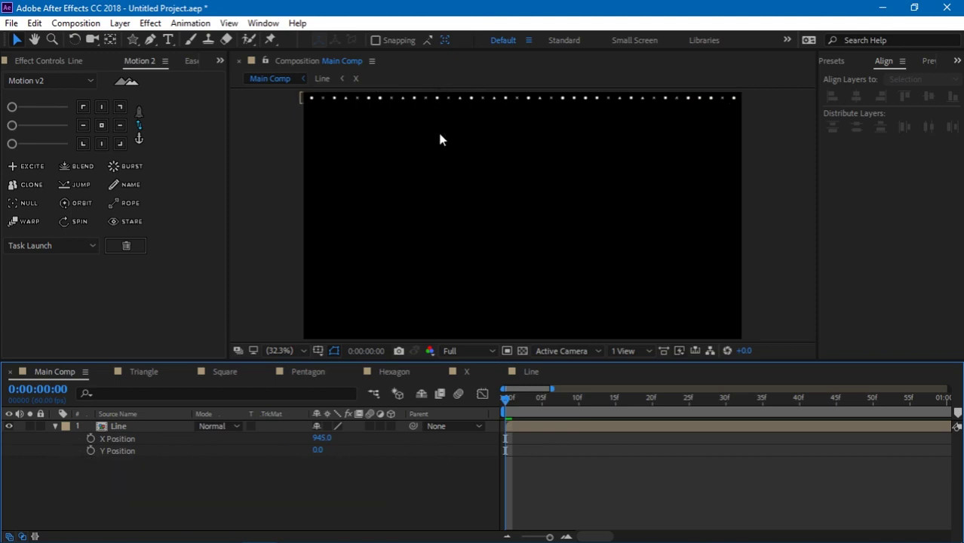
left_click(90, 450, "alt")
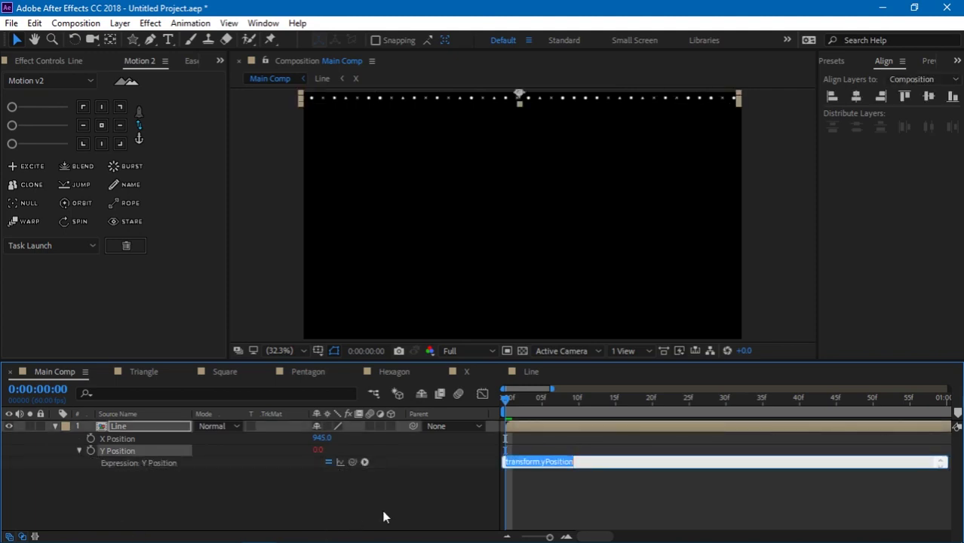
type("index*50-50")
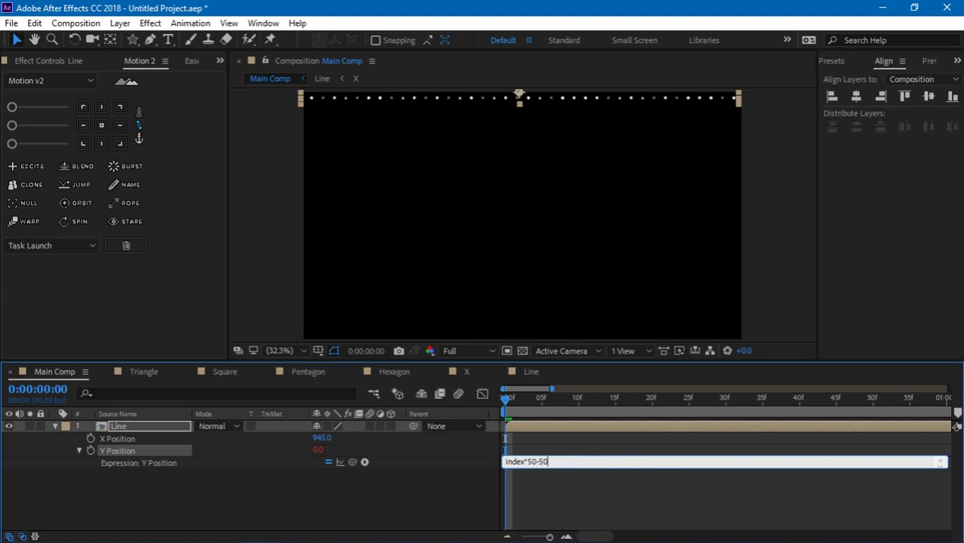
left_click(121, 485)
key("u")
left_click(121, 486)
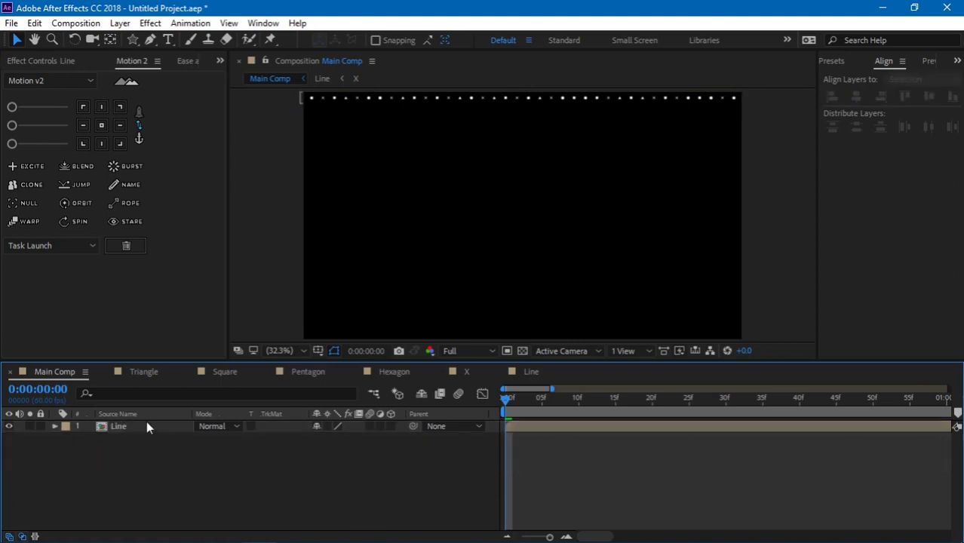
left_click(133, 426)
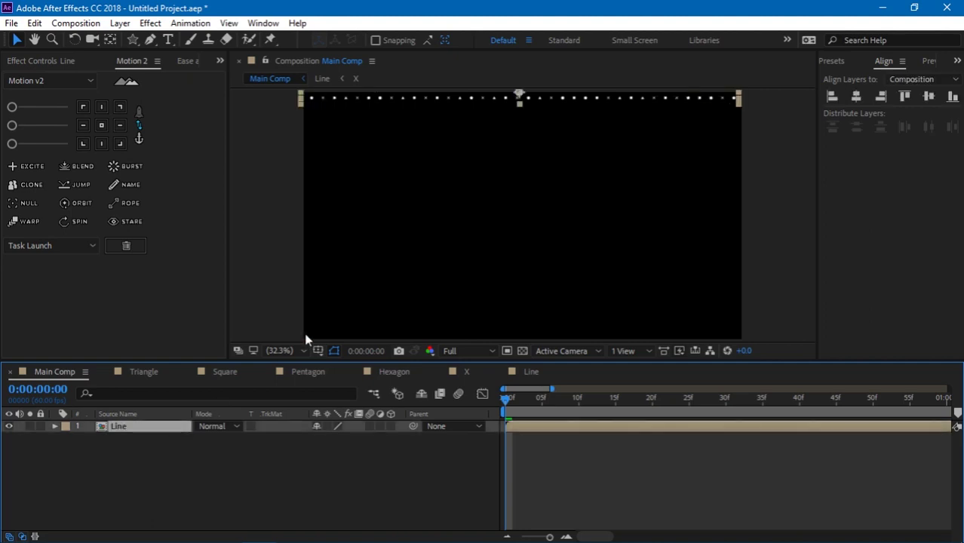
Duplicate the Line layer repeatedly with Ctrl+D, then maximize the viewer to inspect the full grid.
key("ctrl+d")
key("ctrl+d")
key("ctrl+d")
key("ctrl+d")
key("ctrl+d")
key("ctrl+d")
key("ctrl+d")
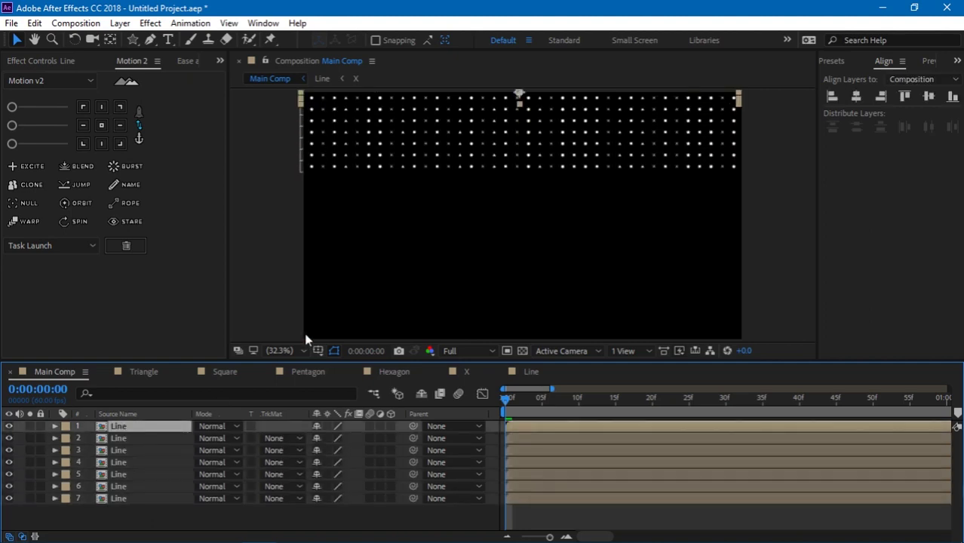
key("ctrl+d")
key("ctrl+d")
key("ctrl+d")
key("ctrl+d")
key("ctrl+d")
key("ctrl+d")
key("ctrl+d")
key("ctrl+d")
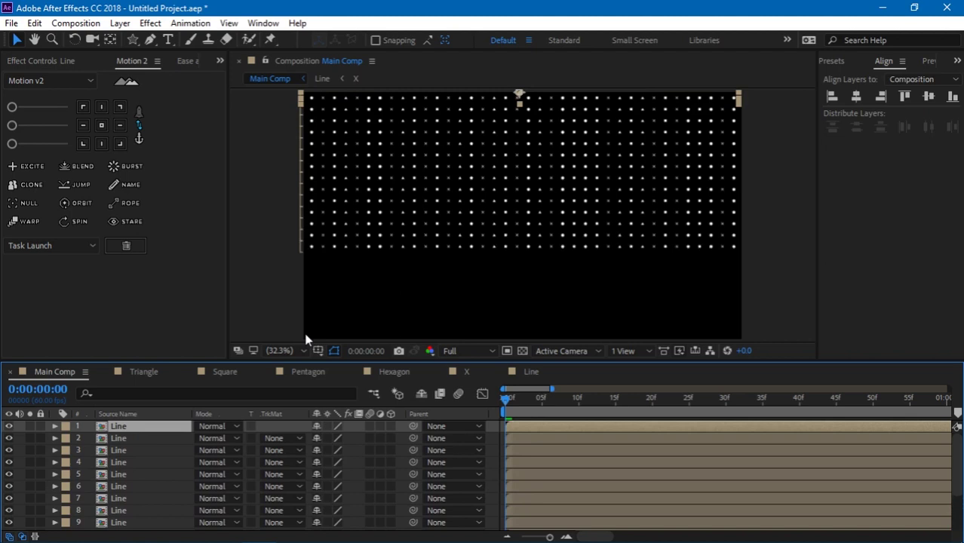
key("ctrl+d")
key("ctrl+d")
key("ctrl+d")
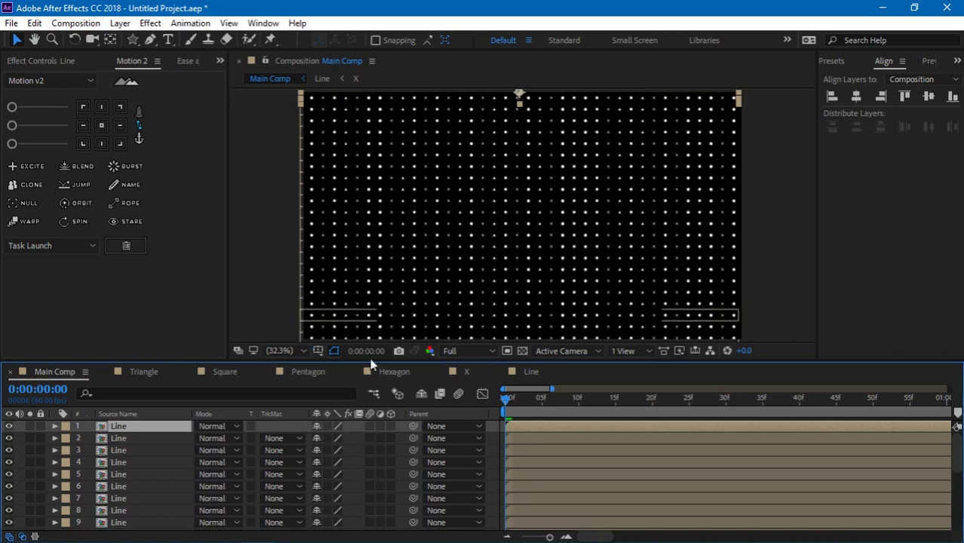
key("grave")
key("slash")
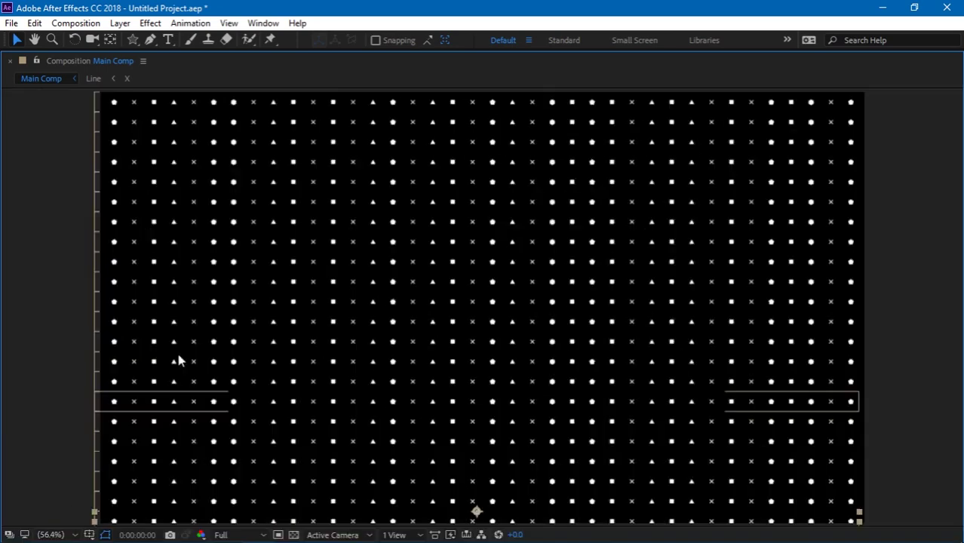
Select all 22 Line layers and pre-compose them into Pre-comp 1.
key("grave")
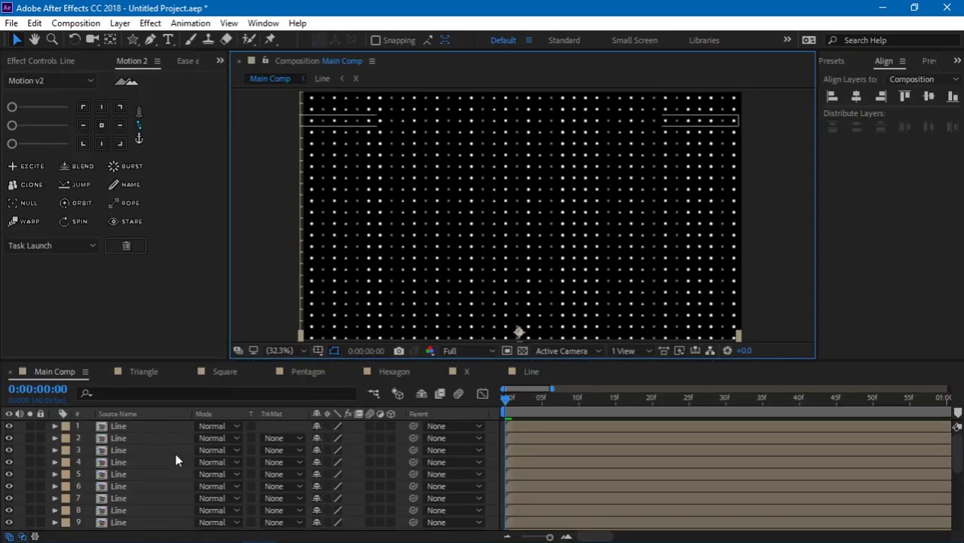
key("grave")
left_click_drag(158, 477, 136, 74)
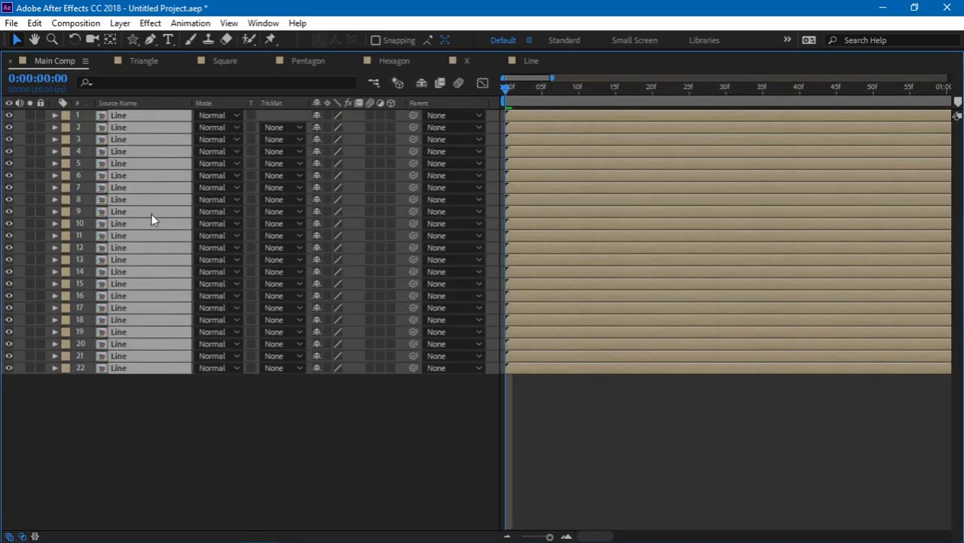
key("ctrl+shift+c")
type("Line")
key("Escape")
key("ctrl+shift+c")
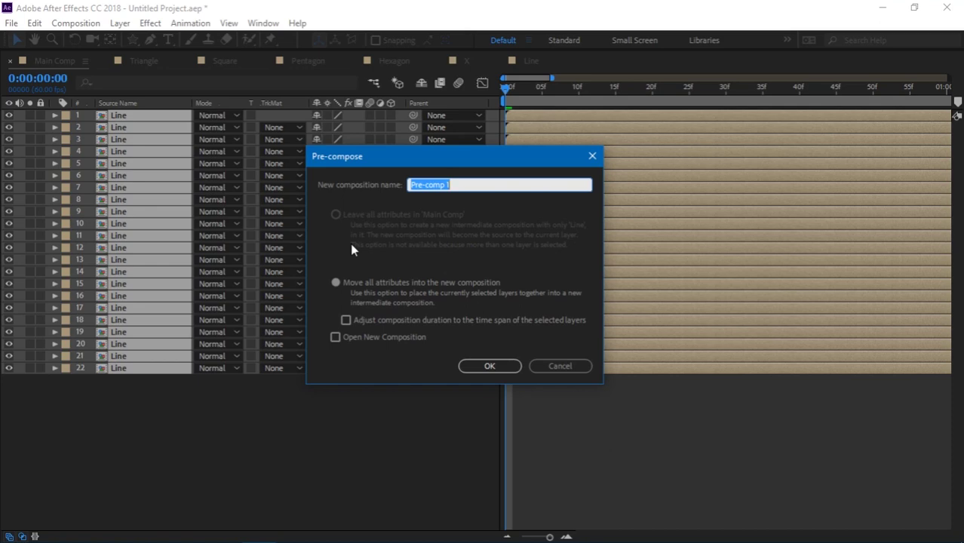
left_click(507, 366)
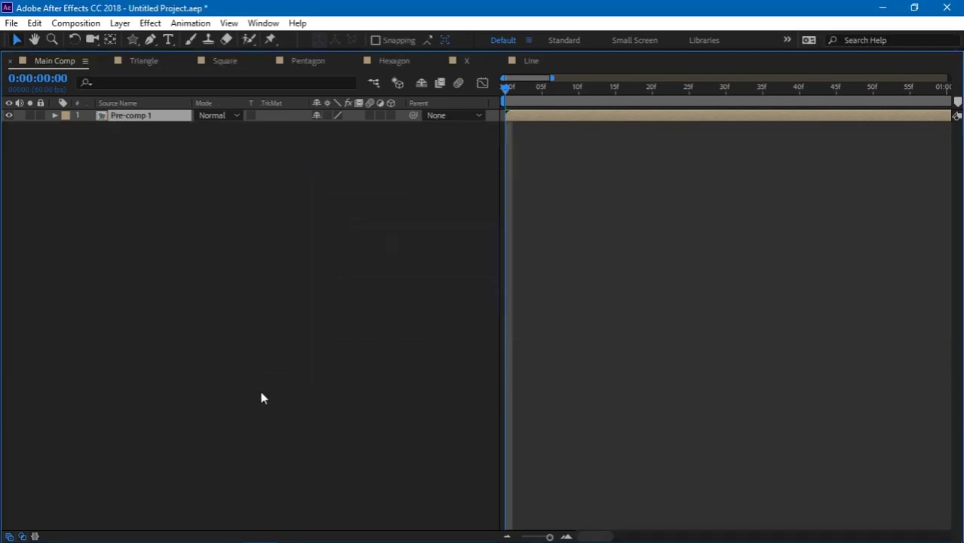
Nudge the Pre-comp 1 layer up slightly and play back the shape grid animation.
left_click(184, 275)
left_click(156, 117)
key("grave")
key("Up")
key("Up")
key("Up")
key("Up")
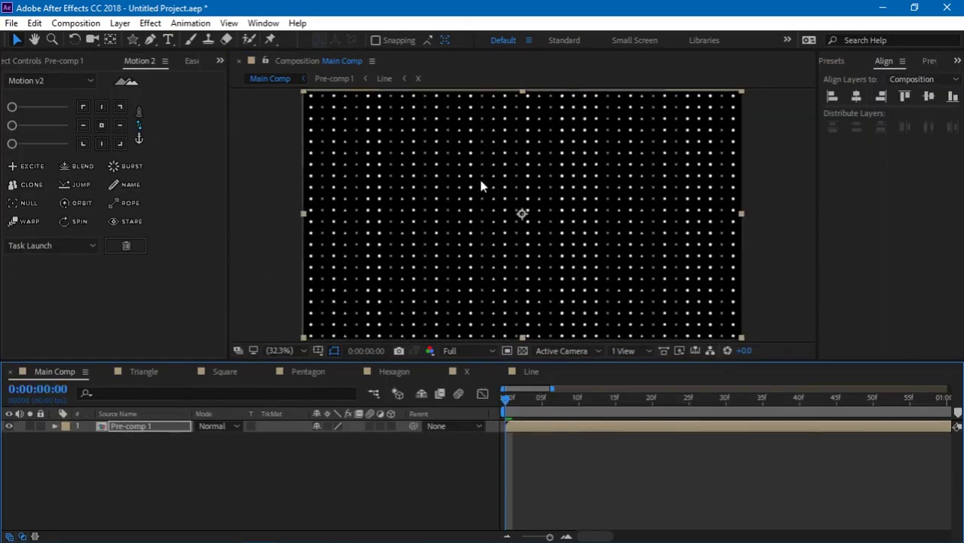
key("grave")
key("grave")
mouse_move(505, 399)
left_mouse_down()
mouse_move(527, 402)
mouse_move(497, 405)
left_mouse_up()
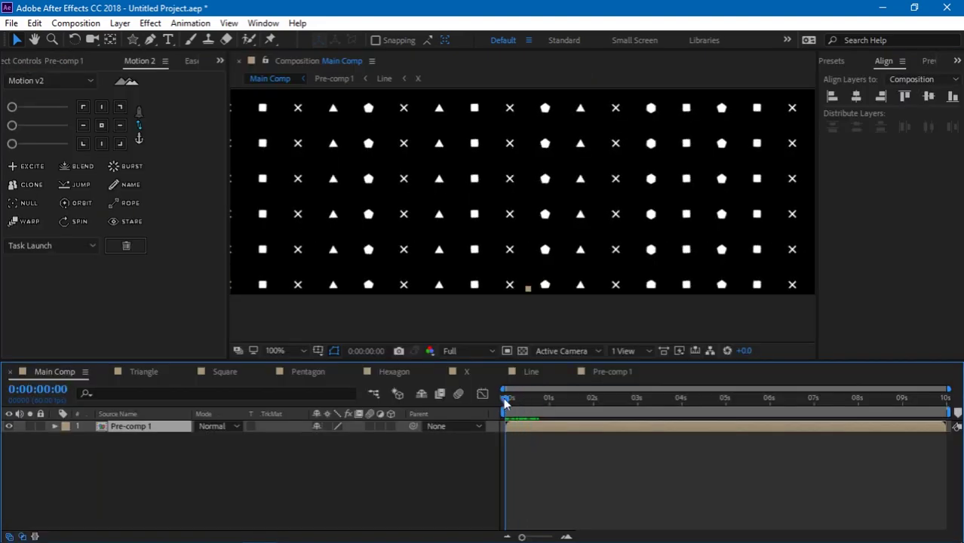
key("space")
scroll(593, 302, "up", 2)
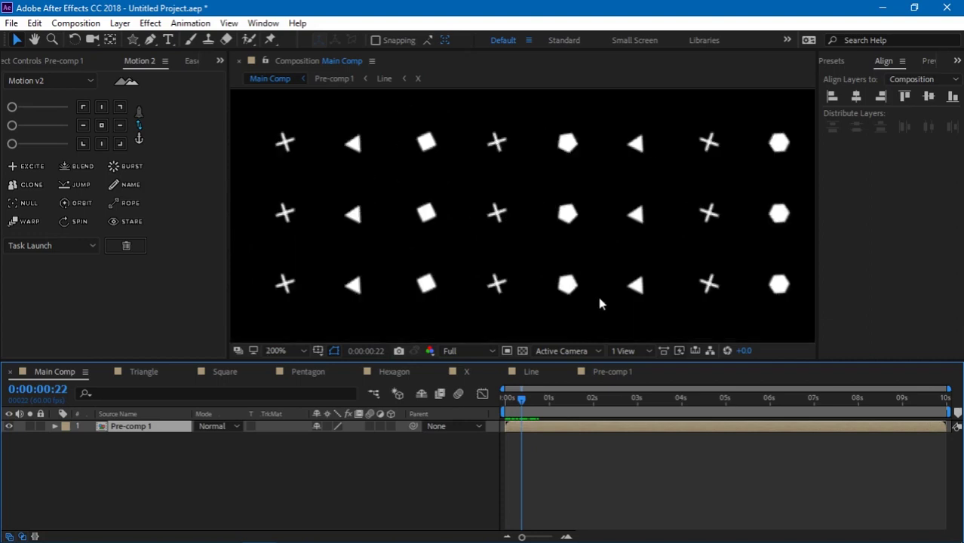
left_click_drag(582, 307, 578, 227)
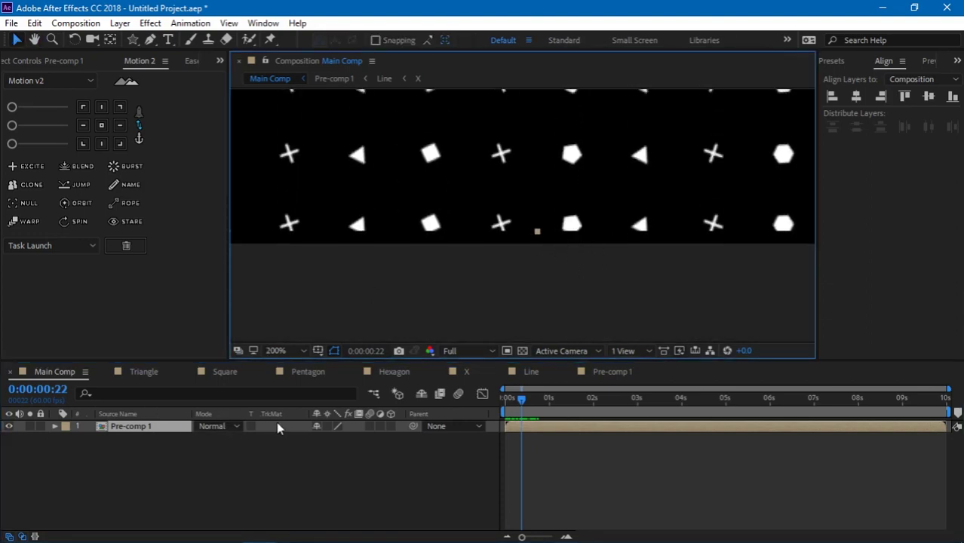
In Pre-comp 1's settings, unlock the aspect ratio and set Height to 1080.
double_click(144, 426)
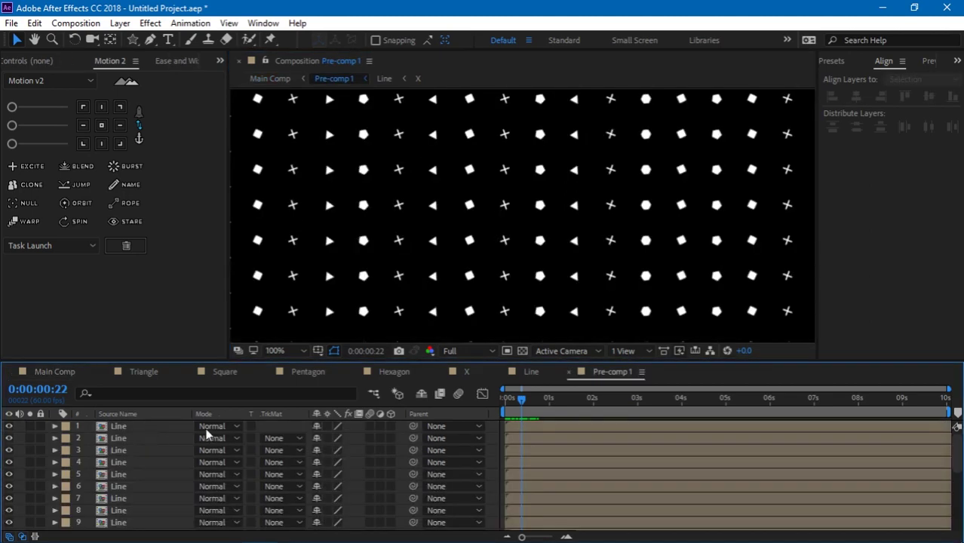
scroll(128, 445, "down", 4)
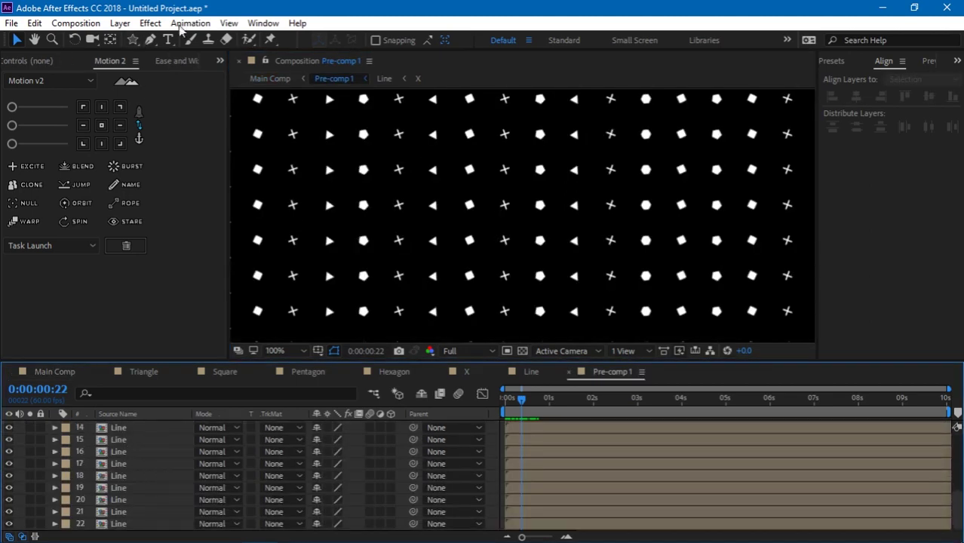
key("ctrl+k")
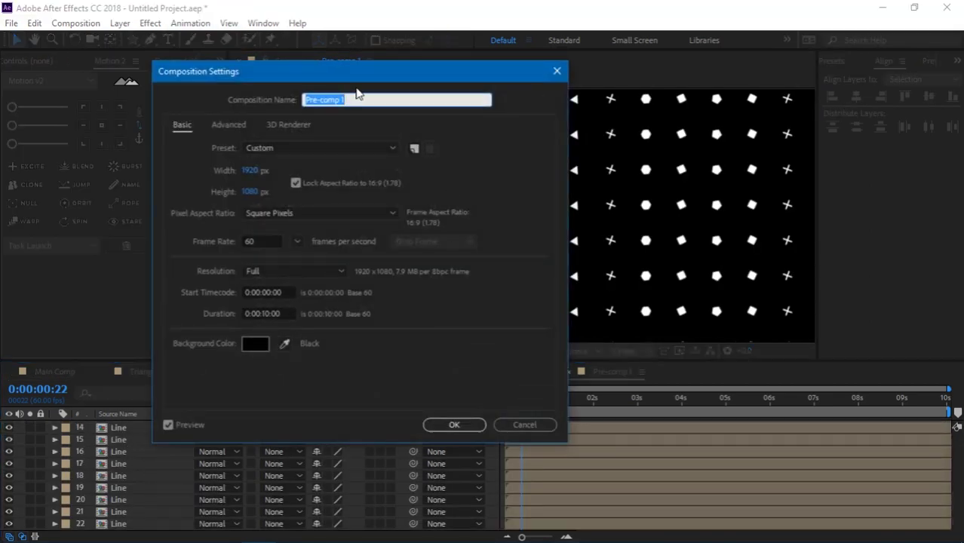
left_click(295, 184)
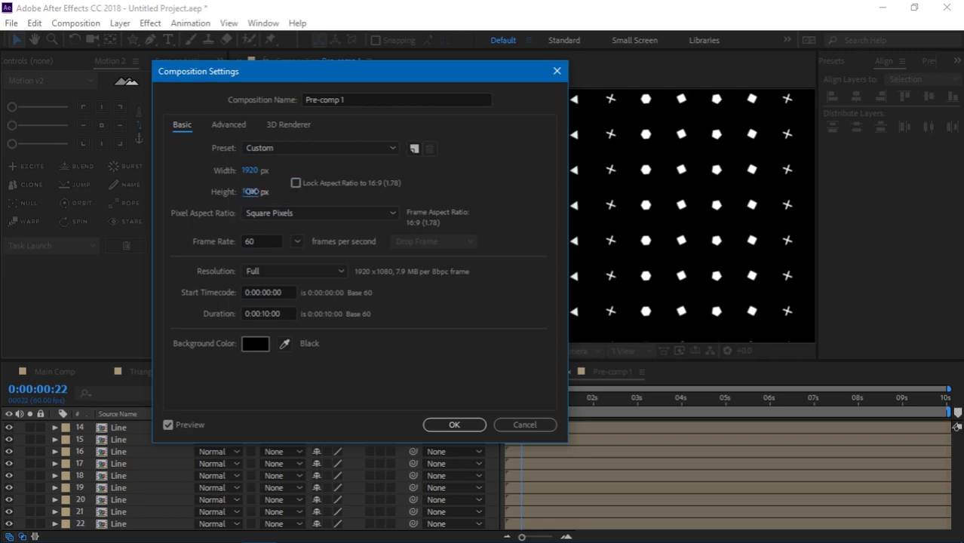
left_click_drag(252, 194, 254, 193)
left_click(253, 193)
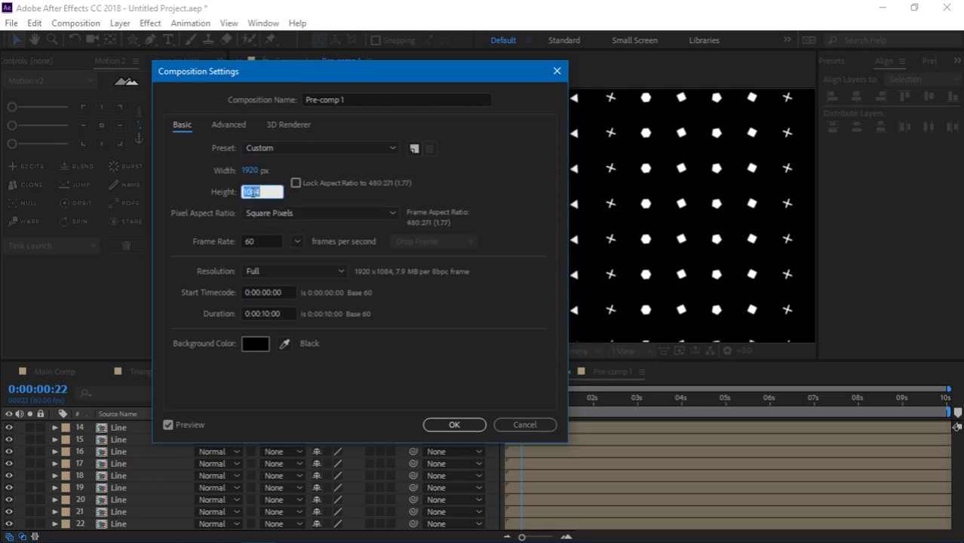
type("1080")
key("Return")
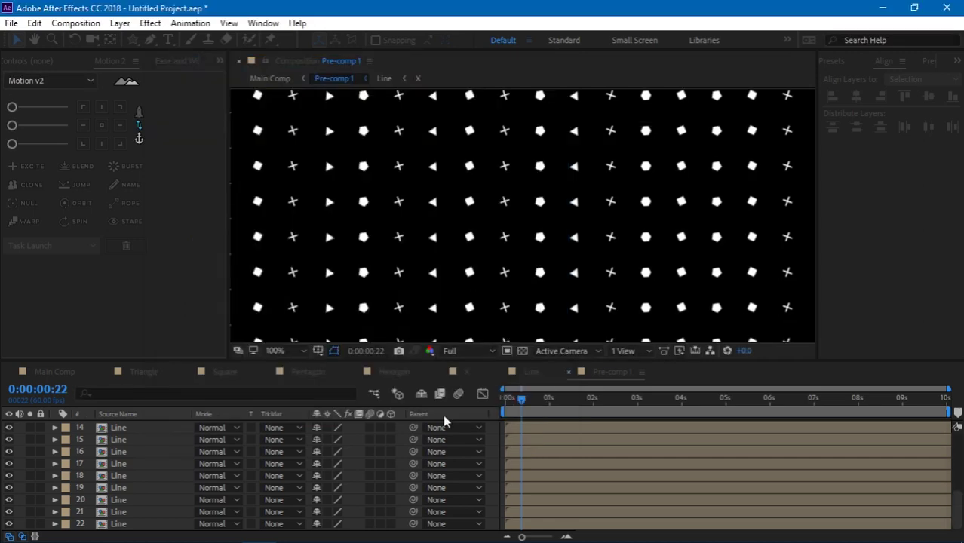
Back in Main Comp, play the animation and set the viewer magnification to Fit.
left_click(45, 372)
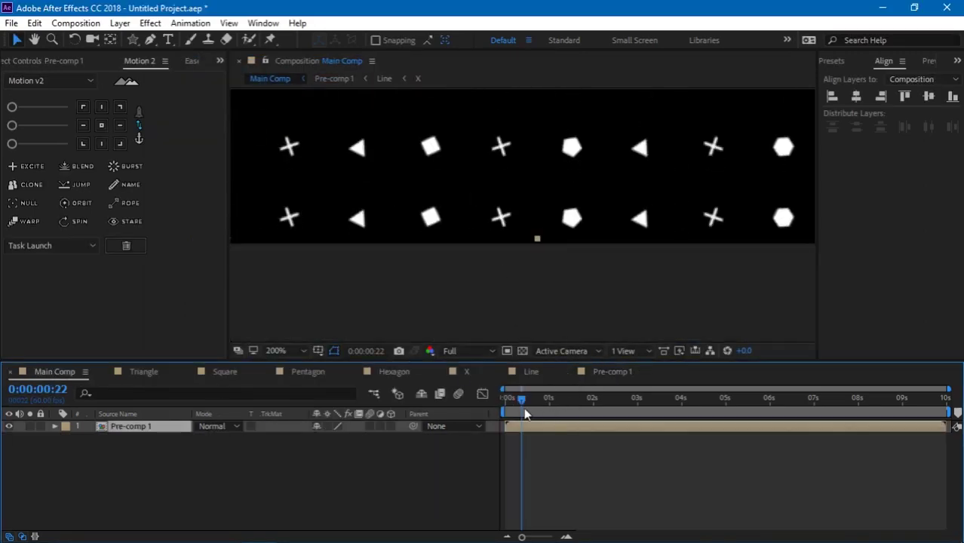
left_click_drag(519, 399, 505, 397)
key("space")
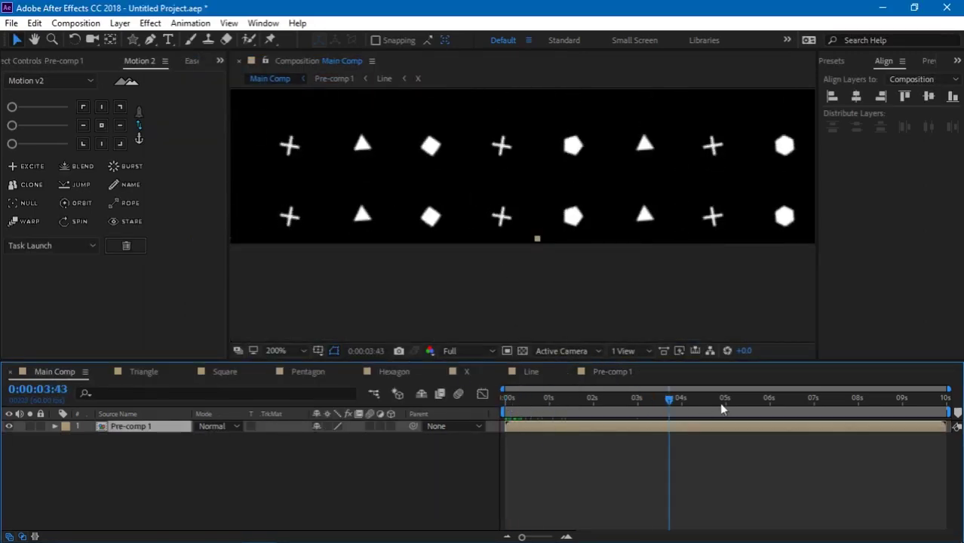
key("space")
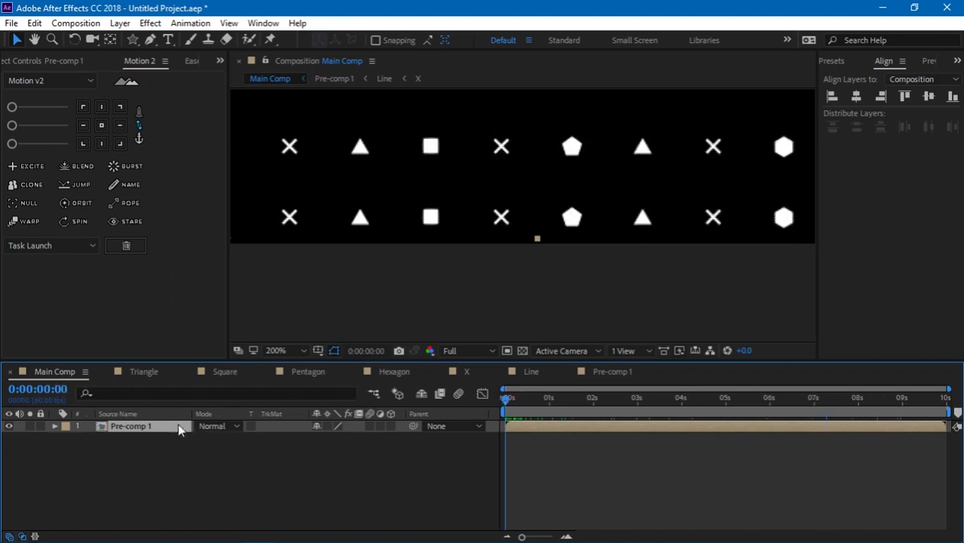
left_click(298, 351)
left_click_drag(506, 398, 455, 408)
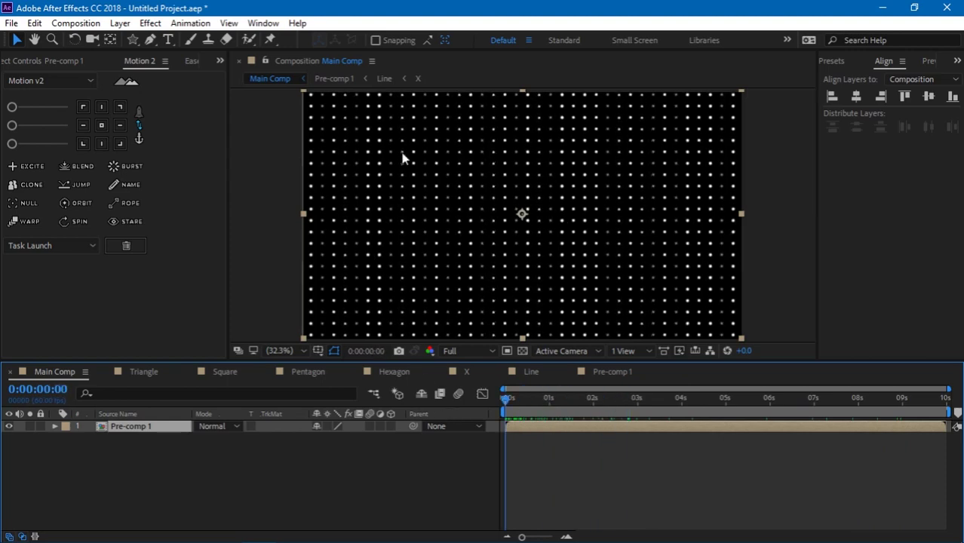
In Pre-comp 1, drag six Line layer bars right to delay their start times.
double_click(123, 425)
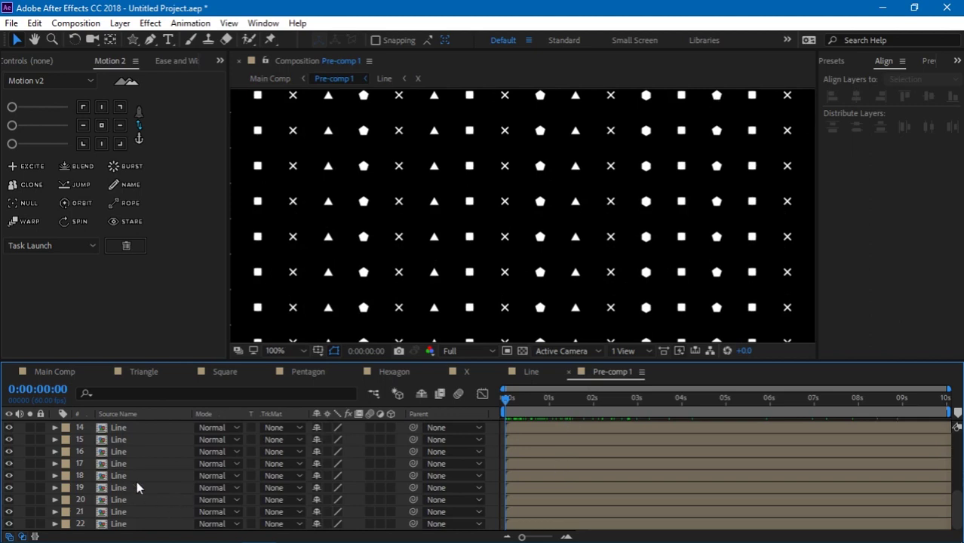
key("grave")
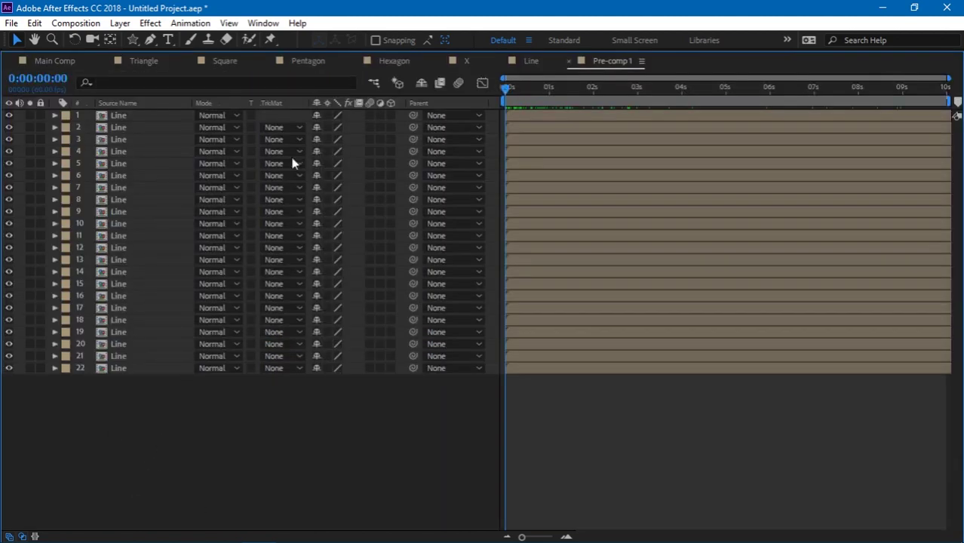
left_click_drag(630, 127, 649, 127)
left_click_drag(589, 199, 608, 202)
left_click_drag(596, 248, 616, 247)
left_click_drag(539, 308, 589, 271)
left_click_drag(565, 236, 586, 236)
left_click_drag(561, 153, 579, 166)
Select Line layers 1, 6, 7, 10, 14, 17, 19 and 22 together.
left_click(603, 259)
left_click(612, 332)
left_click(603, 370)
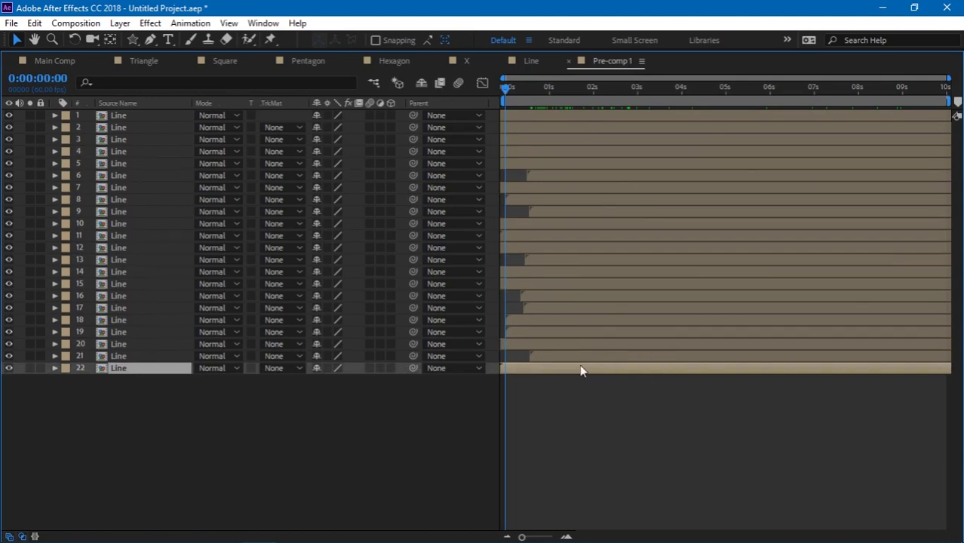
left_click(151, 331, "ctrl")
left_click(149, 270, "ctrl")
left_click(154, 223, "ctrl")
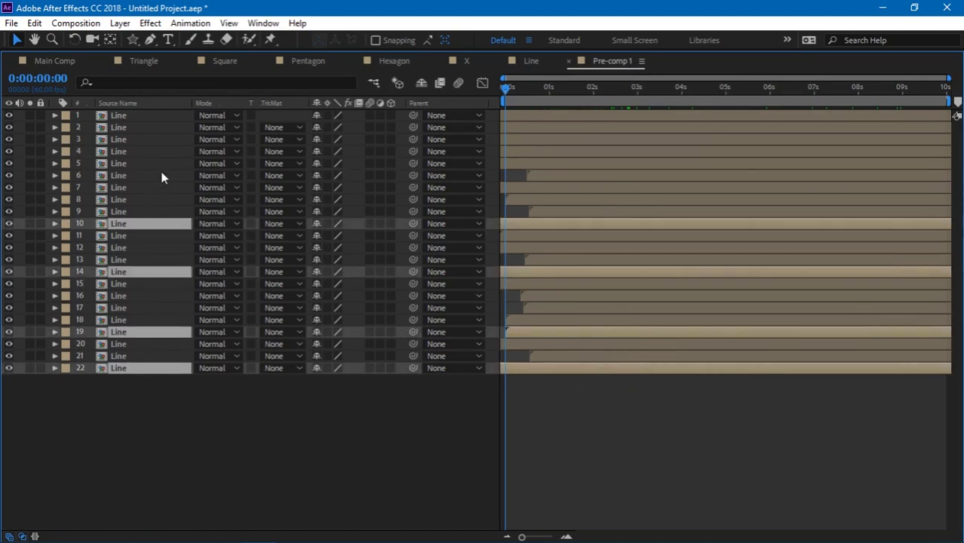
left_click(160, 176, "ctrl")
left_click(161, 116, "ctrl")
left_click(142, 189, "ctrl")
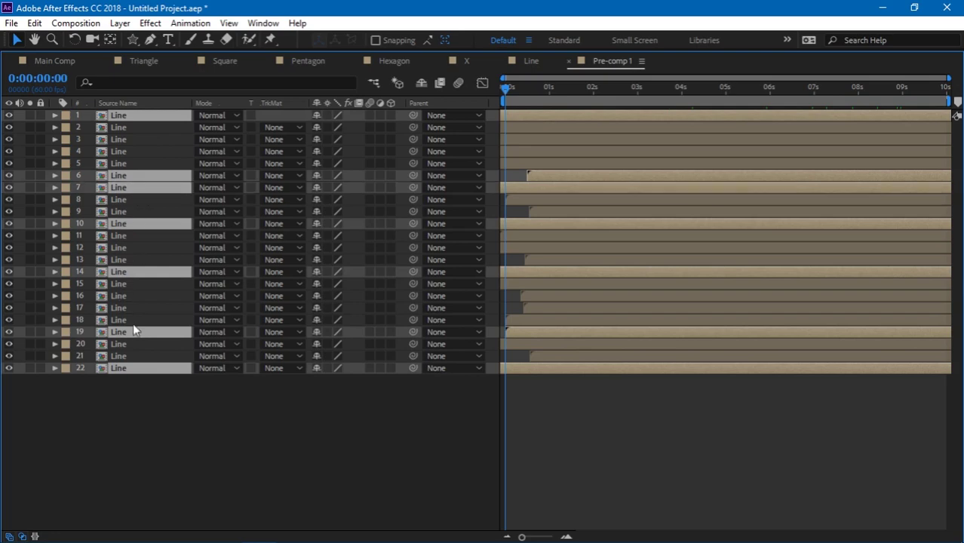
left_click(134, 308, "ctrl")
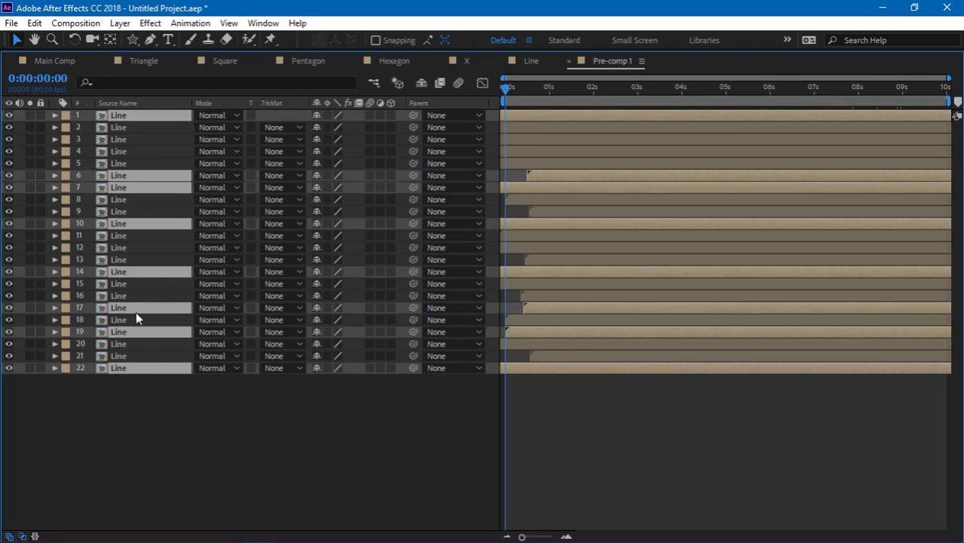
Apply Time-Reverse Layer to the selected layers, then scrub to about 1.5 seconds.
right_click(136, 313)
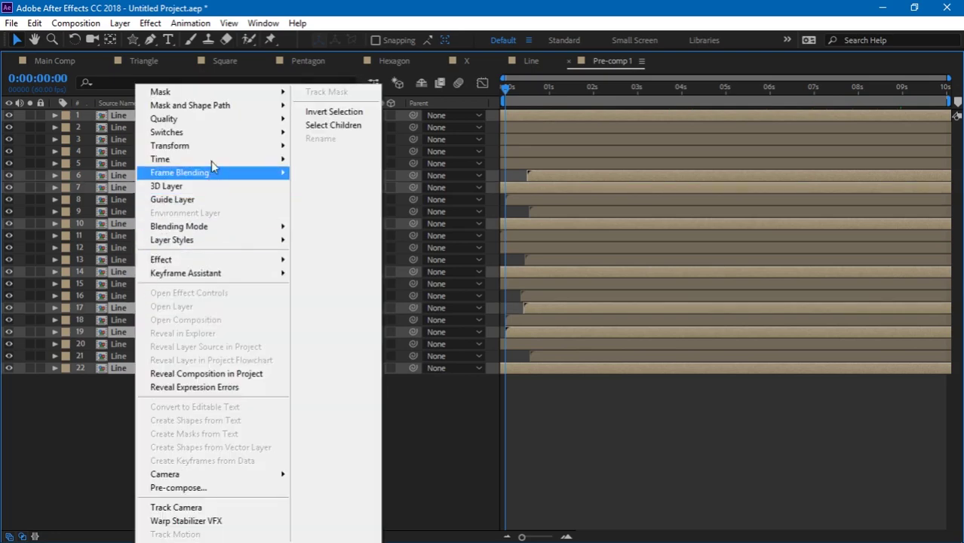
mouse_move(213, 163)
left_click(353, 174)
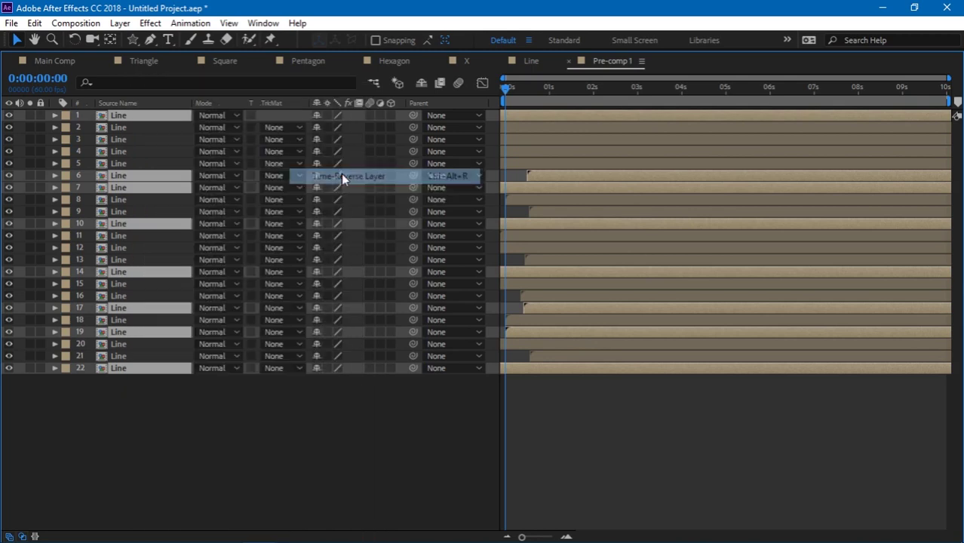
left_click(381, 484)
left_click_drag(505, 89, 573, 89)
key("grave")
scroll(516, 307, "down", 2)
Scrub Pre-comp 1 to about 3.5 seconds, review Main Comp's settings, and return to frame 0.
left_click_drag(573, 405, 592, 413)
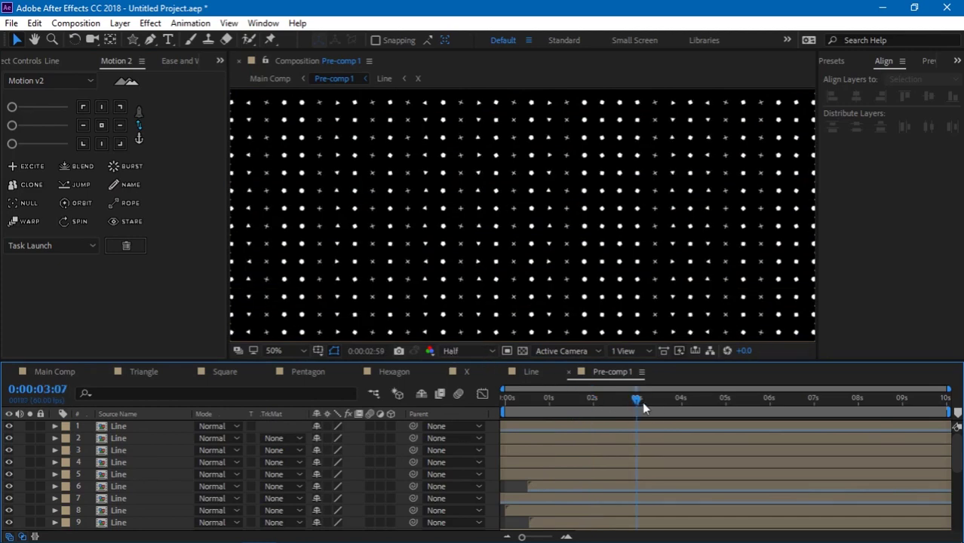
left_click_drag(644, 402, 665, 405)
left_click(54, 372)
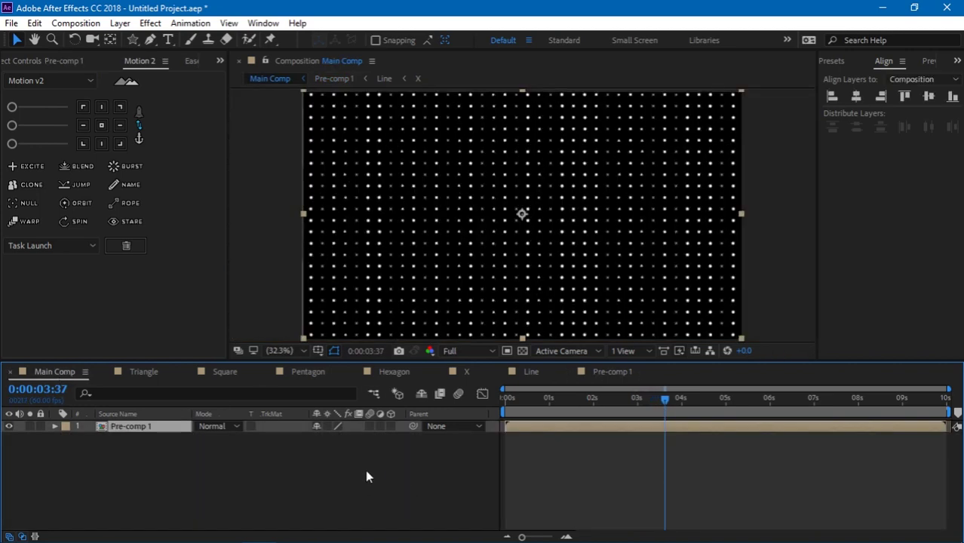
key("ctrl+k")
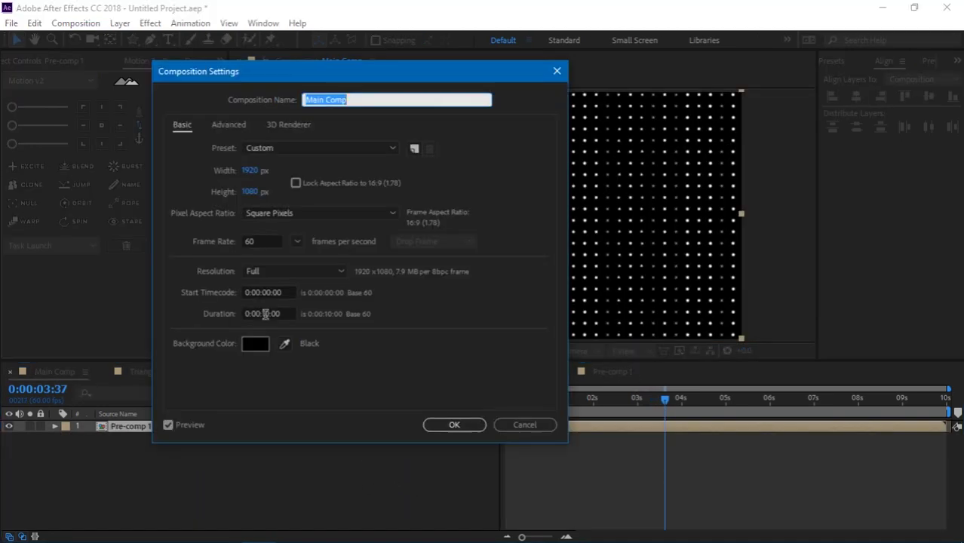
left_click(507, 425)
key("Home")
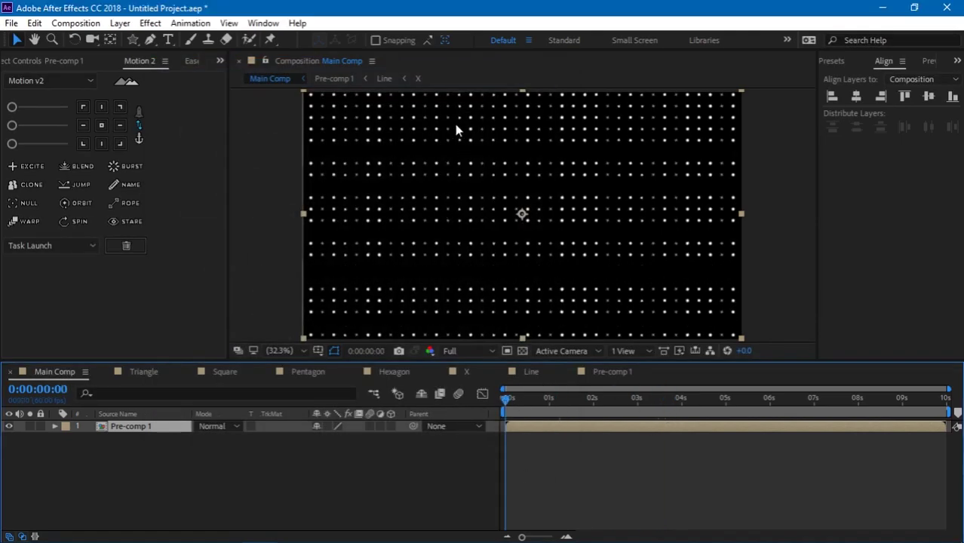
left_click(619, 375)
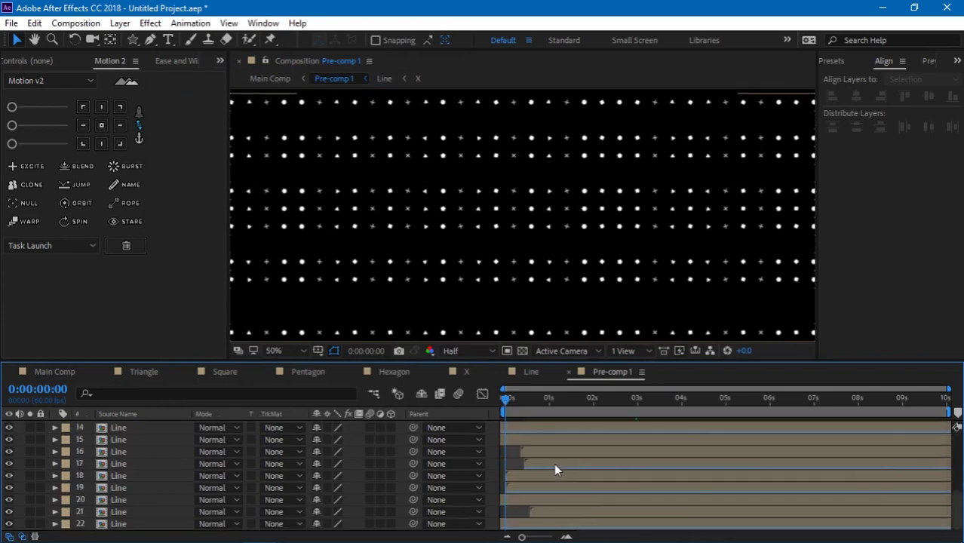
scroll(546, 460, "down", 4)
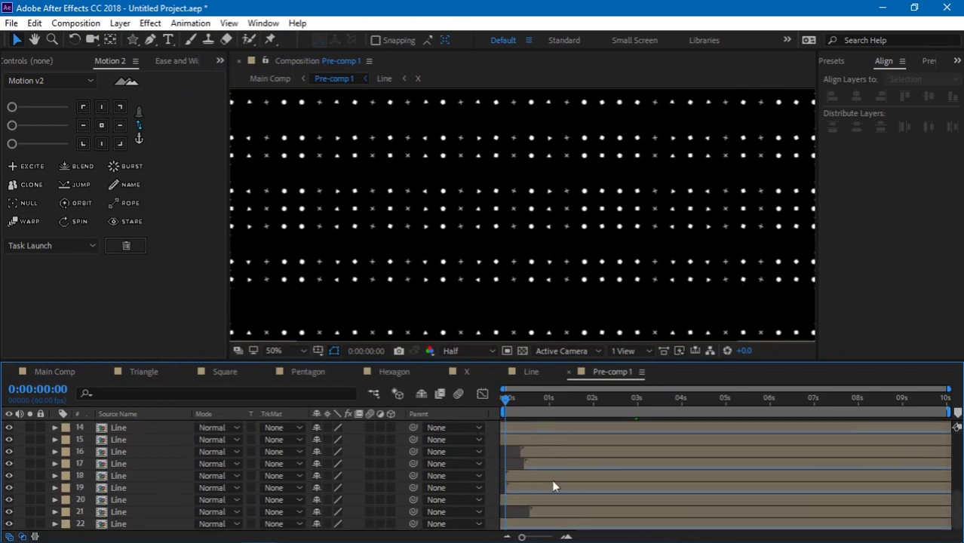
left_click(70, 373)
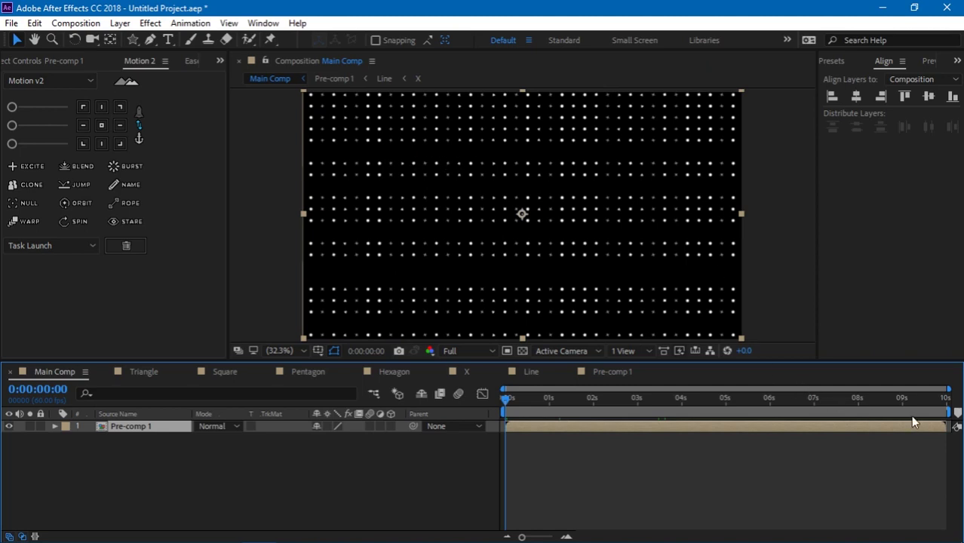
Shorten the Pre-comp 1 layer and change Pre-comp 1's composition duration.
left_click_drag(913, 430, 891, 432)
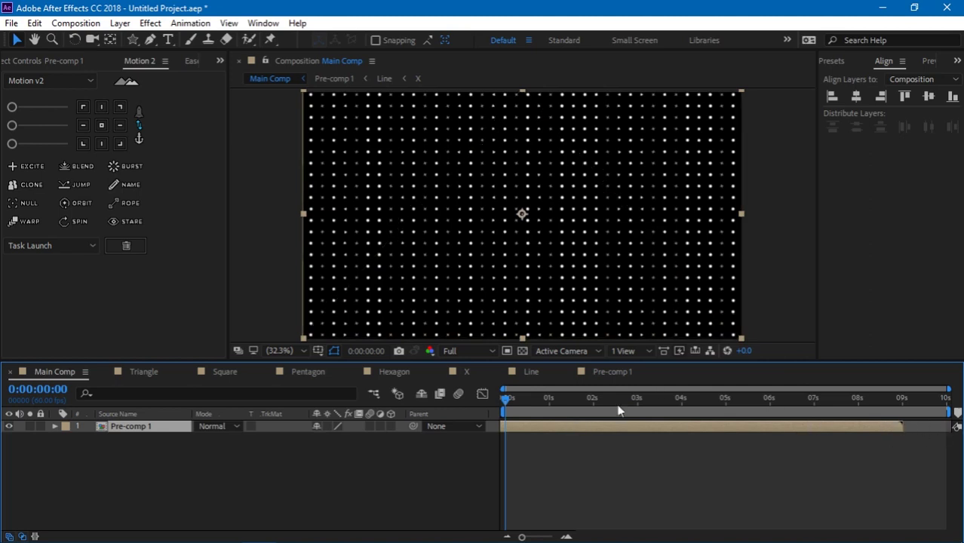
double_click(146, 426)
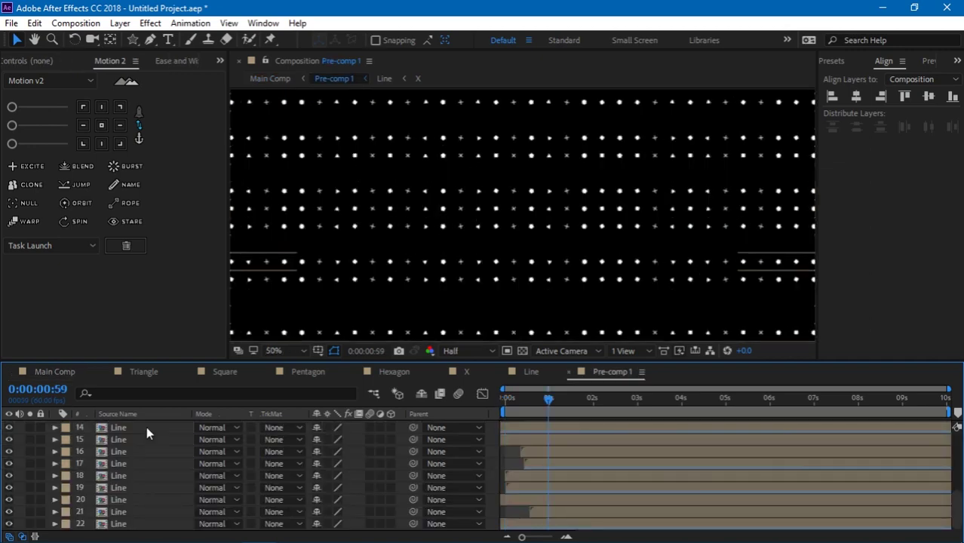
key("ctrl+k")
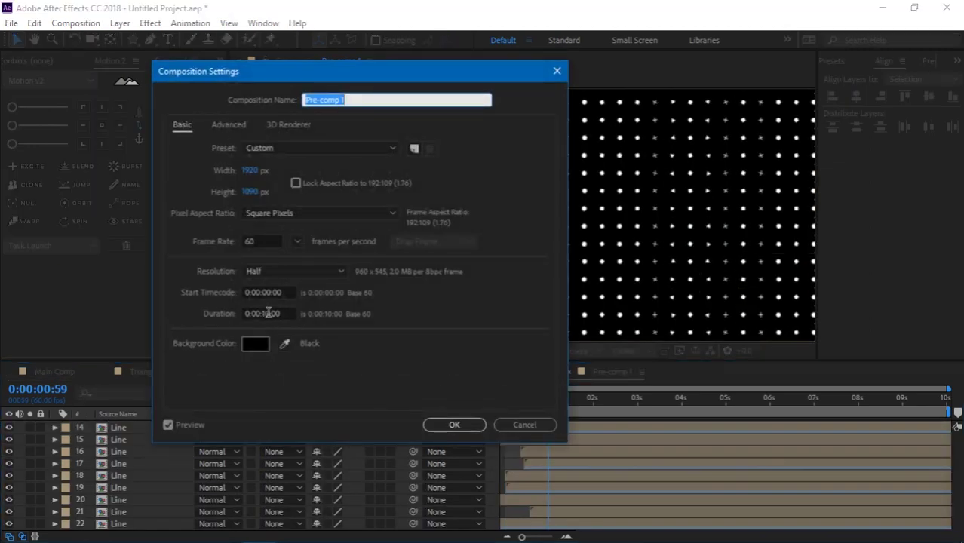
left_click(268, 312)
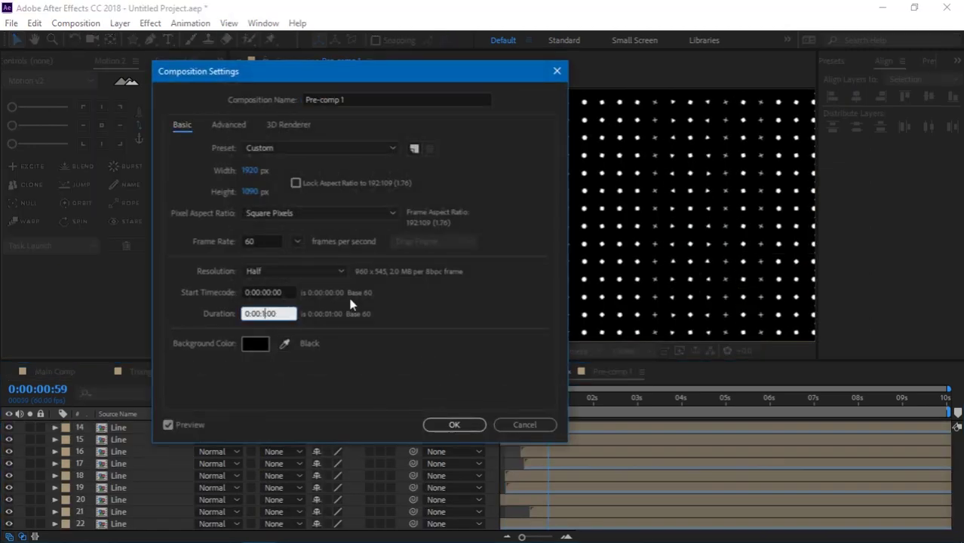
key("Return")
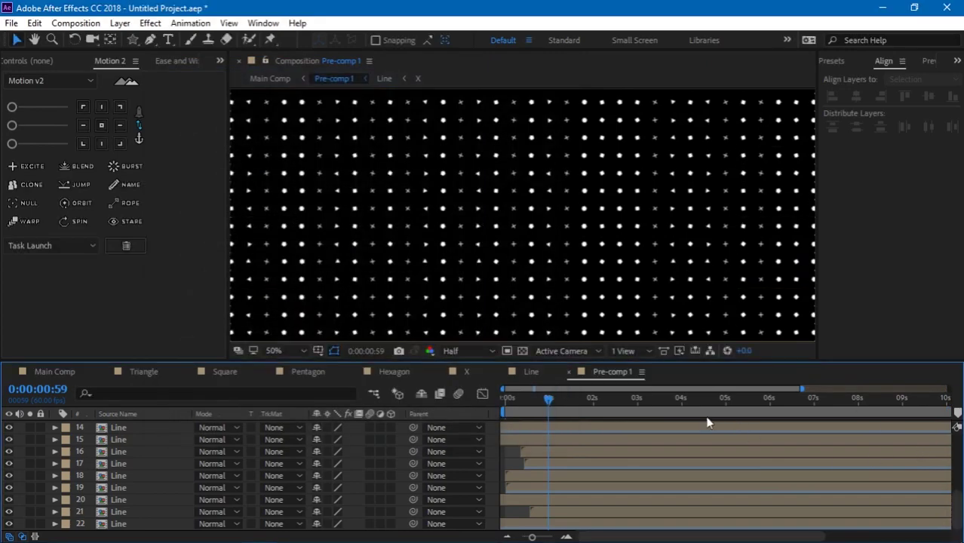
Extend the Pre-comp 1 layer to the 10-second end of Main Comp and preview the grid.
left_click(55, 374)
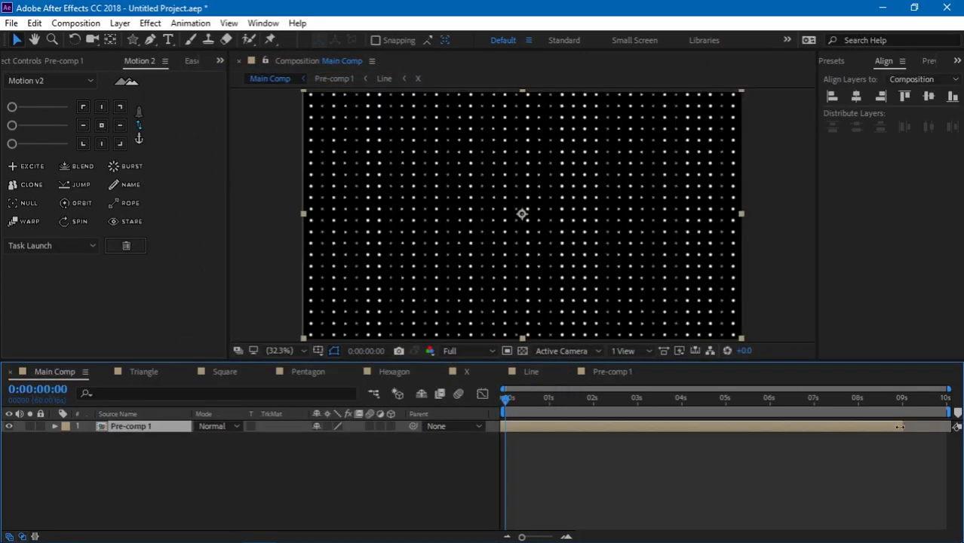
left_click_drag(900, 427, 958, 427)
key("space")
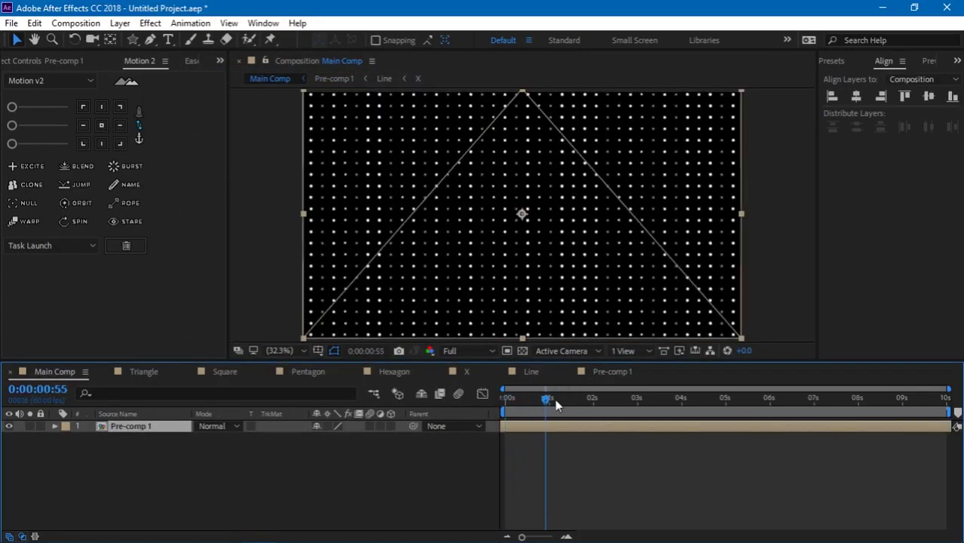
key("space")
key("grave")
key("grave")
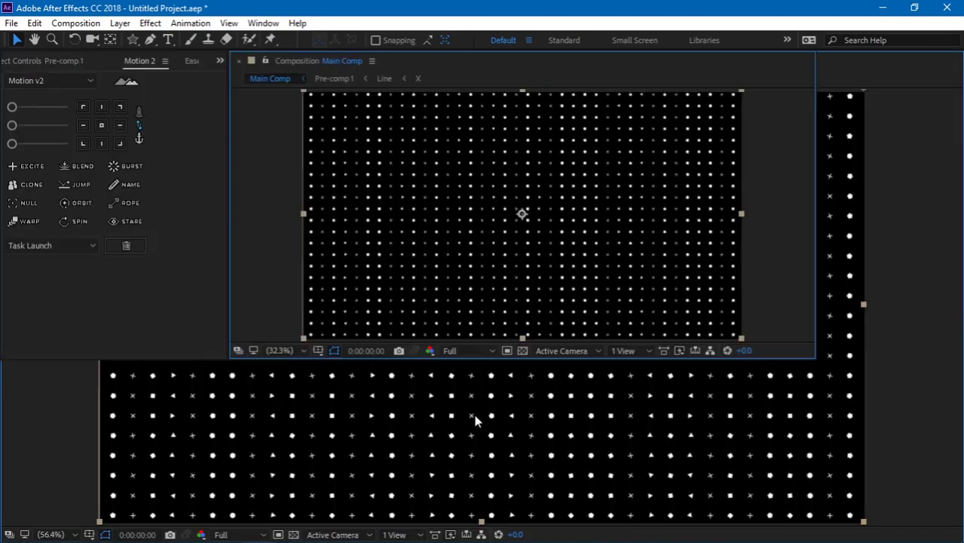
key("grave")
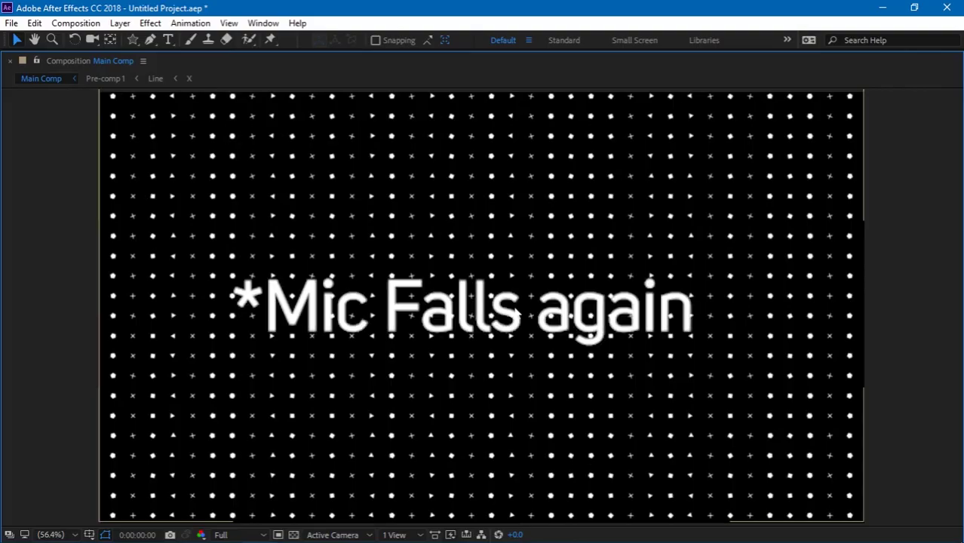
key("grave")
left_click_drag(519, 403, 833, 399)
left_click_drag(695, 400, 548, 400)
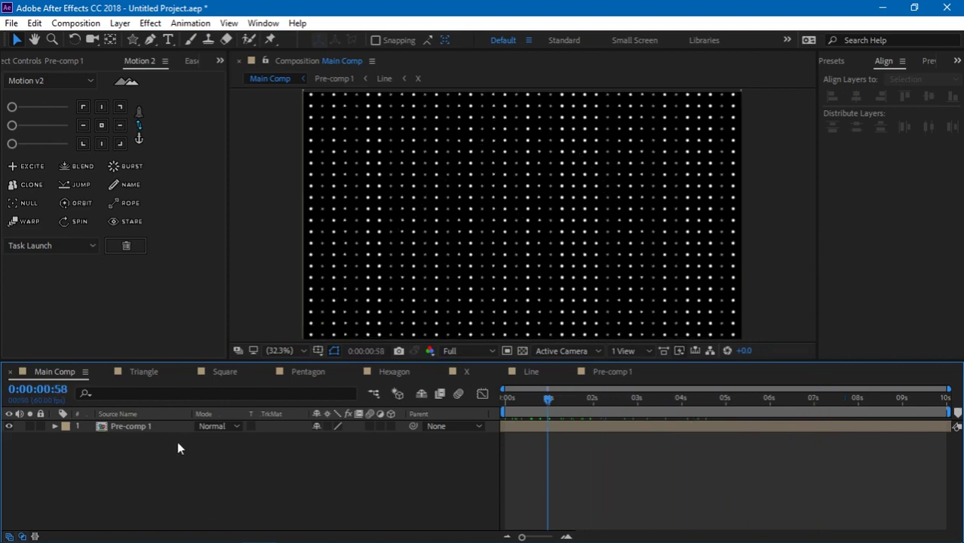
key("ctrl+y")
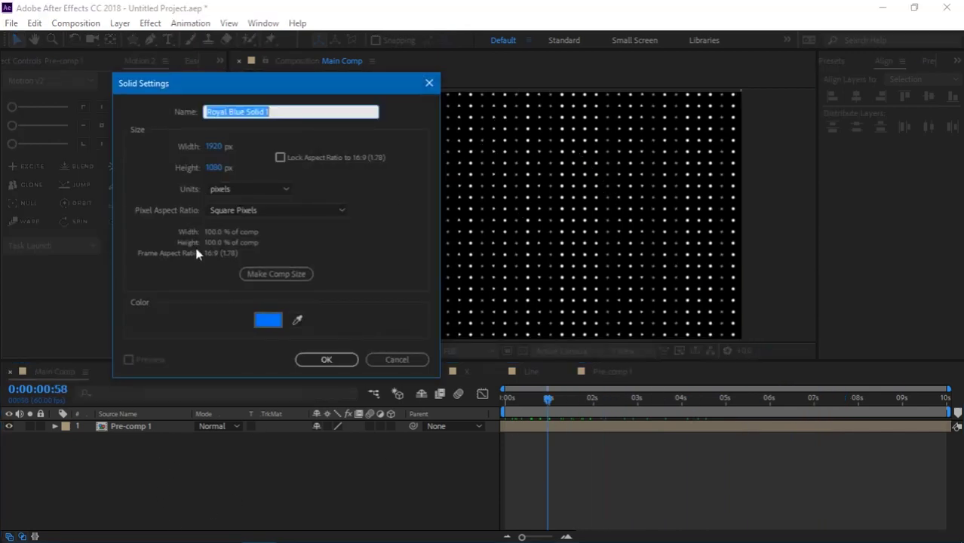
left_click(268, 320)
left_click_drag(119, 315, 36, 413)
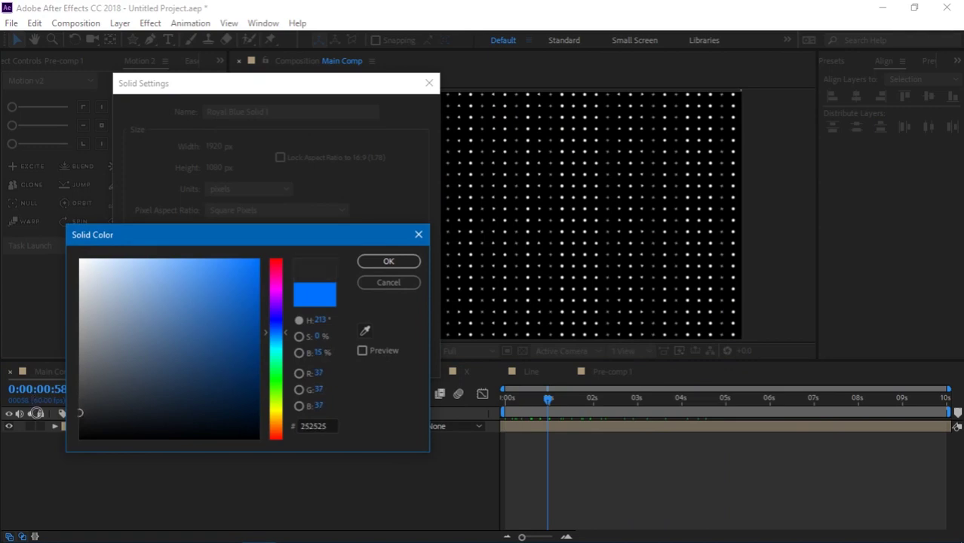
key("Return")
key("Return")
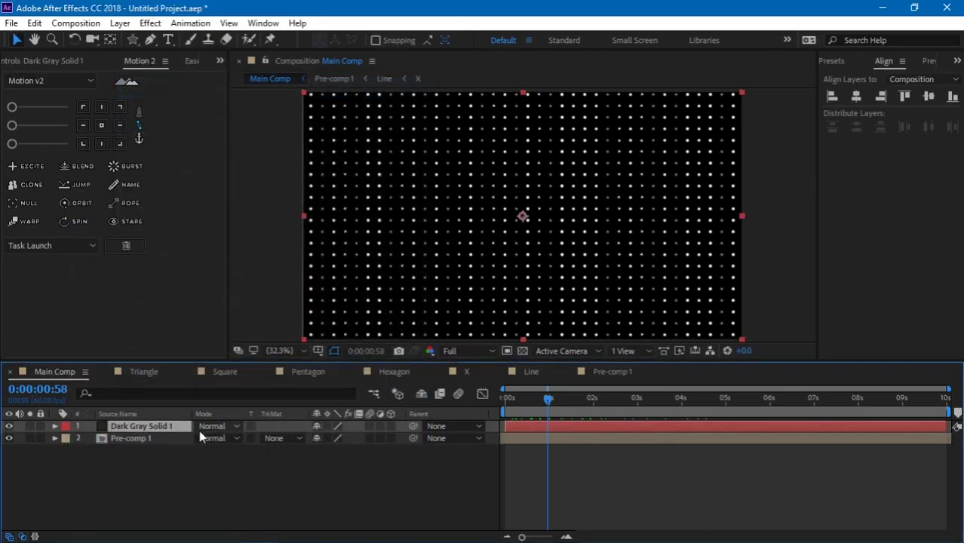
Place Dark Gray Solid 1 beneath Pre-comp 1 and focus the Effects & Presets search.
left_click_drag(156, 428, 171, 479)
key("grave")
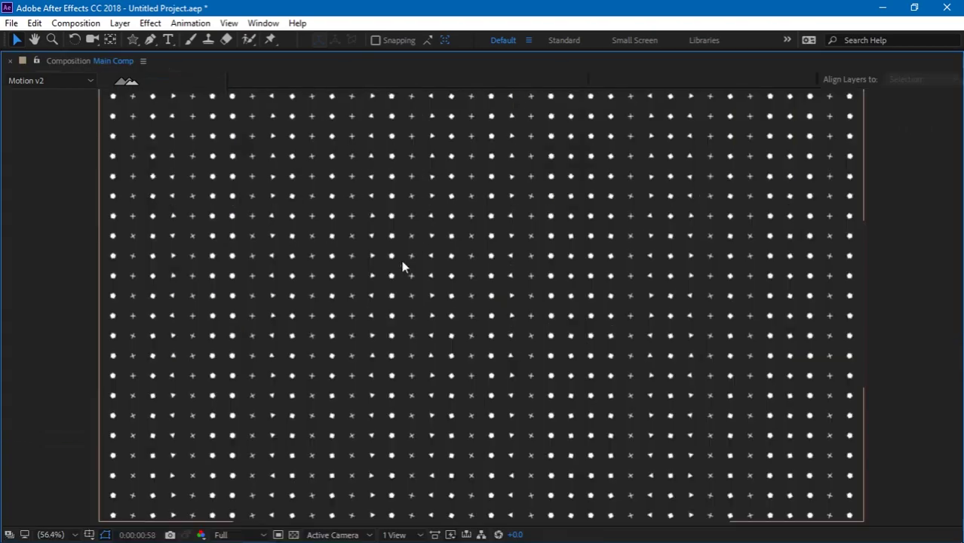
key("grave")
key("ctrl+5")
left_click(887, 78)
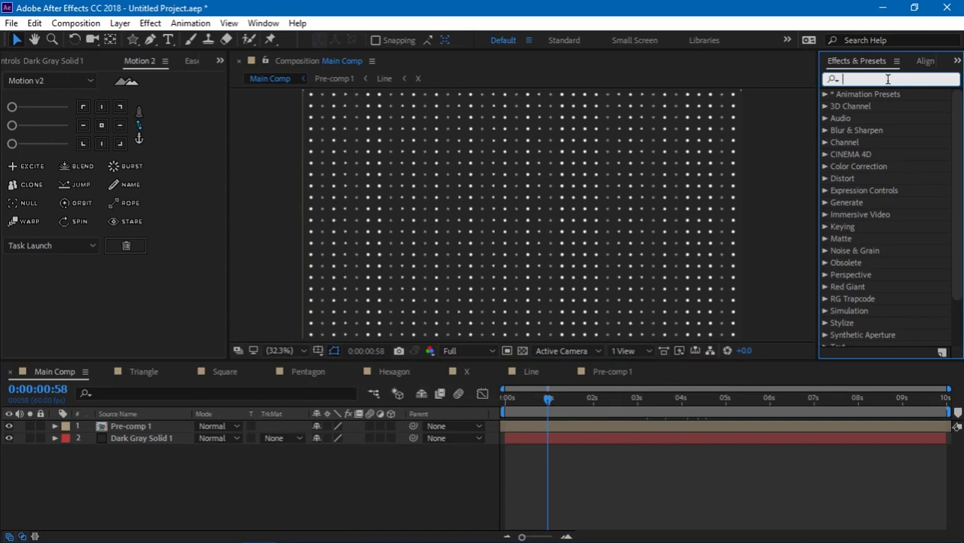
Apply Gradient Ramp to the dark gray solid and set its Start Color to blue.
type("ramp")
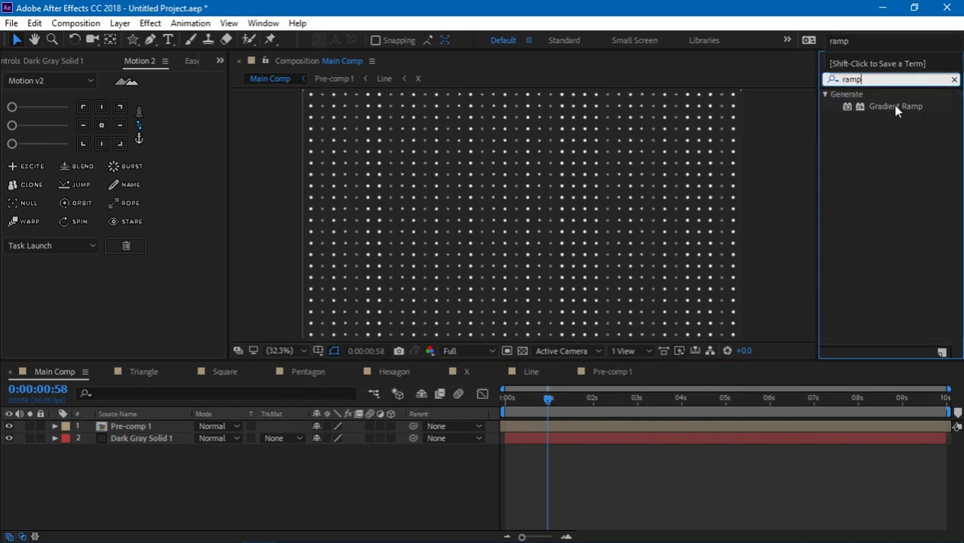
left_click_drag(895, 108, 128, 442)
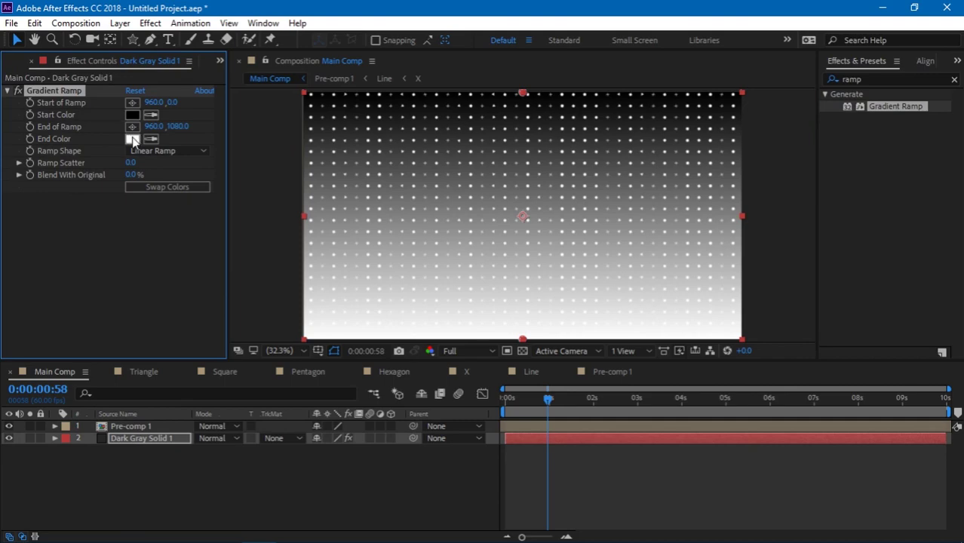
left_click(133, 113)
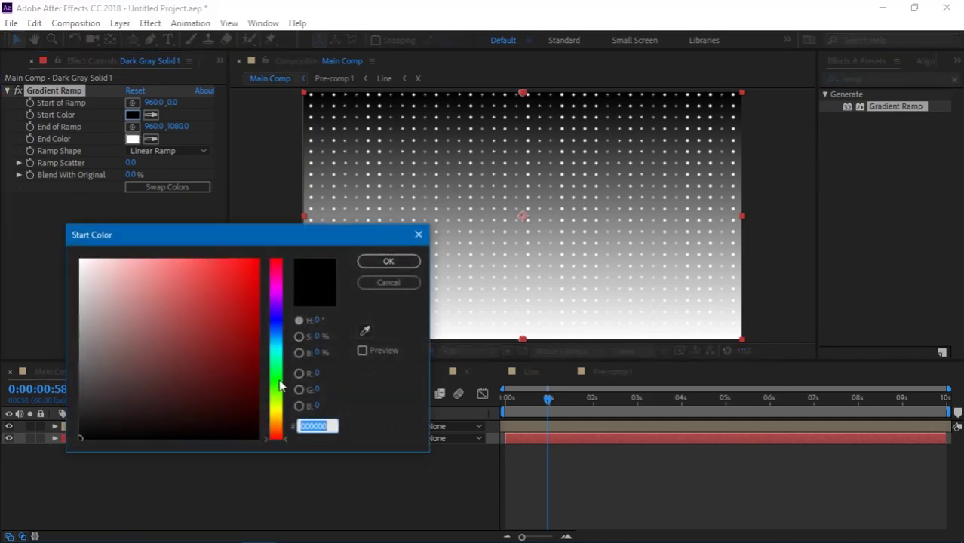
left_click_drag(276, 367, 278, 343)
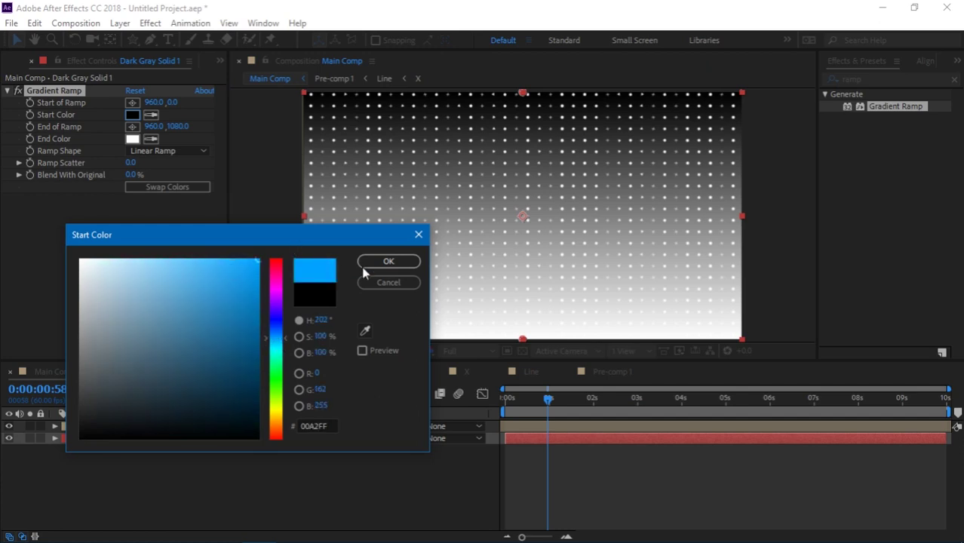
left_click(407, 260)
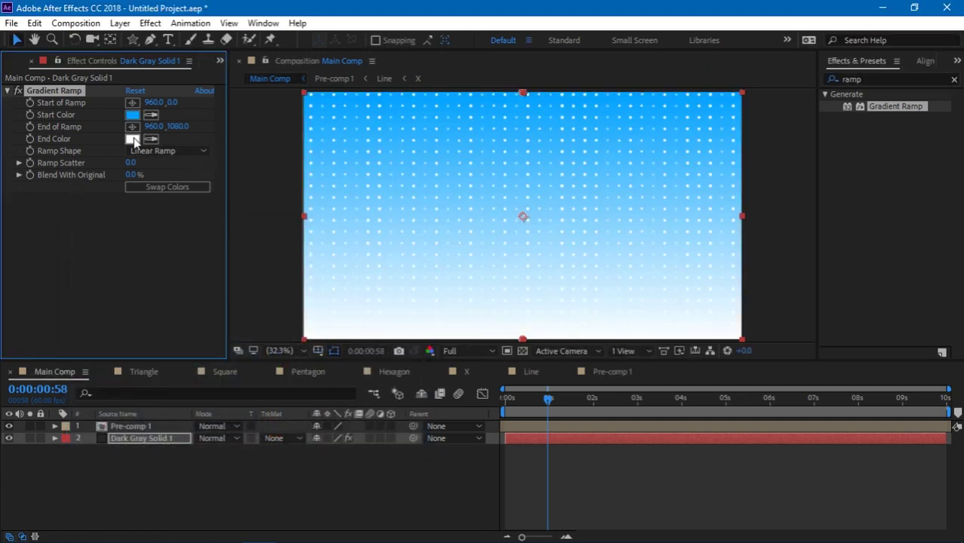
Set the Gradient Ramp End Color to a bright green.
left_click(132, 139)
left_click_drag(281, 326, 276, 368)
left_click(243, 271)
left_click(389, 261)
left_click(346, 501)
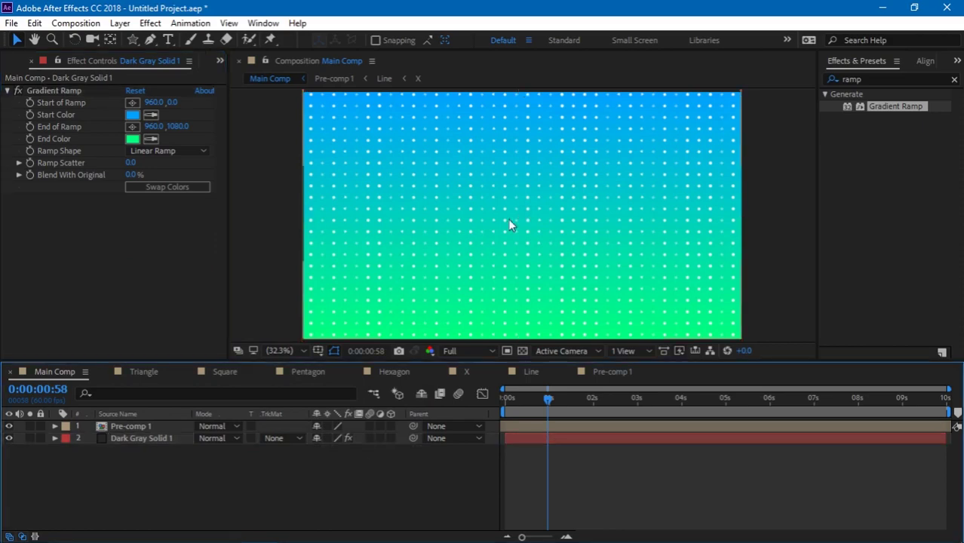
Inspect the gradient enlarged, swapping colours and back so blue stays on top.
key("grave")
key("grave")
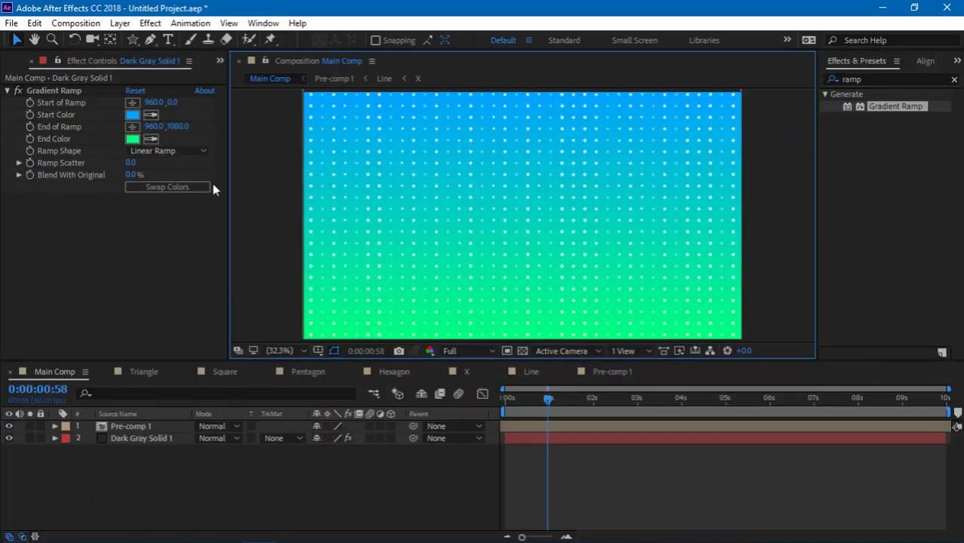
left_click(159, 188)
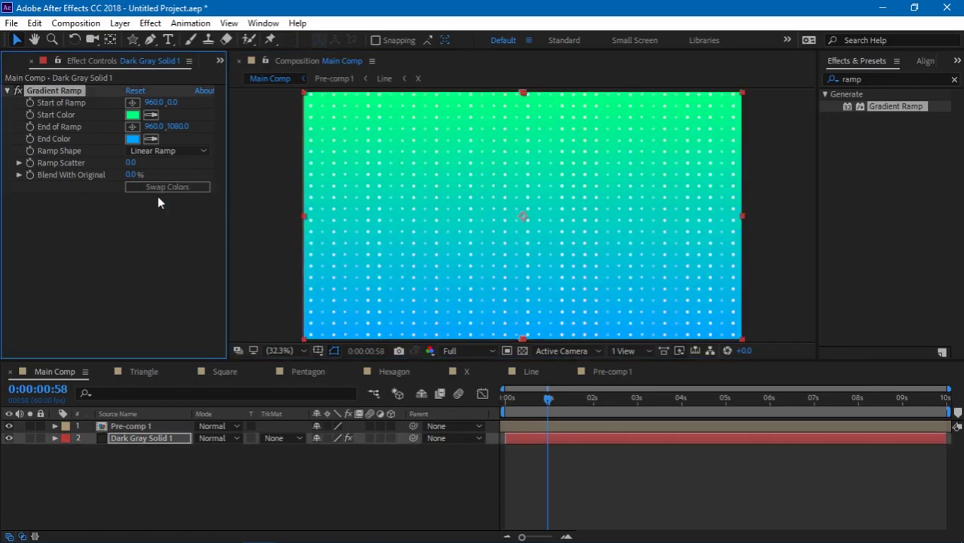
left_click(156, 188)
key("grave")
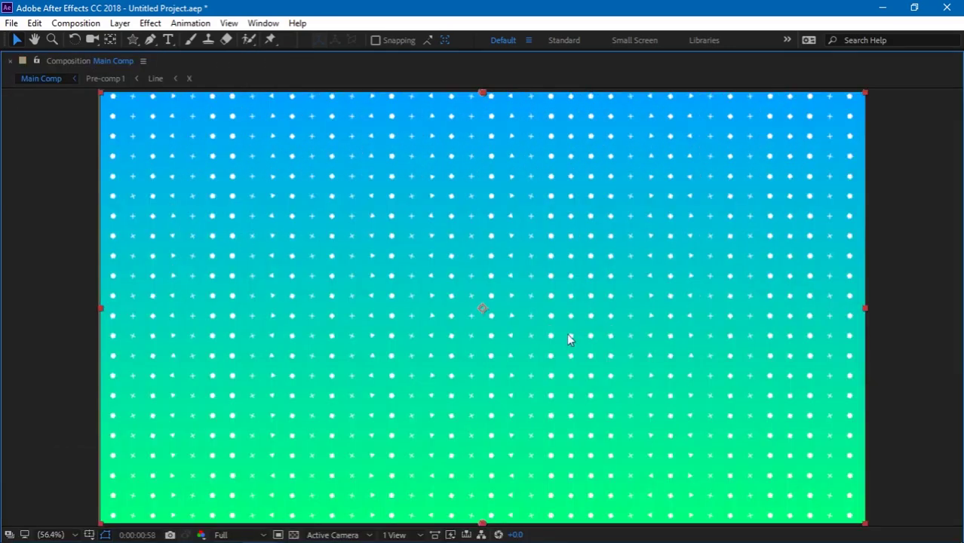
left_click(896, 323)
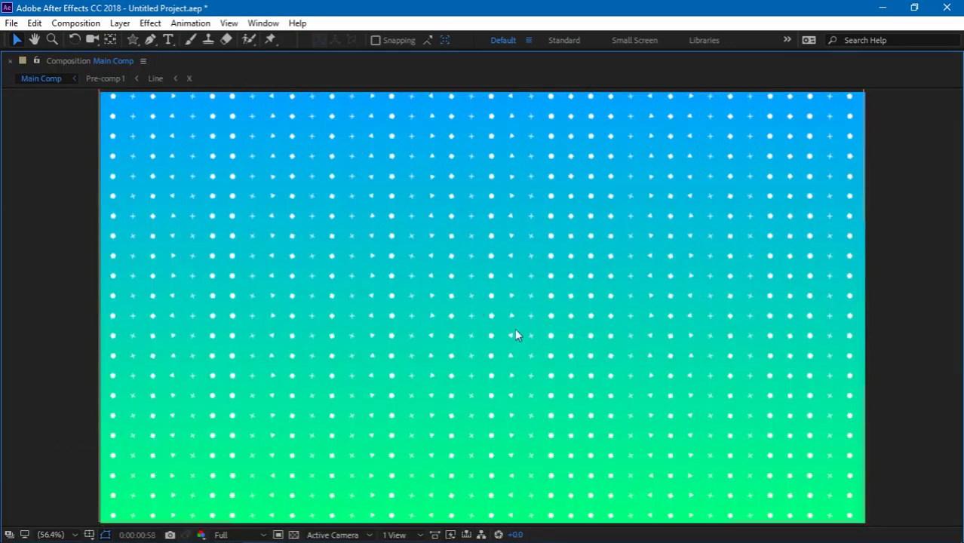
key("grave")
Return to the animation start and set the preview resolution to Half.
left_click_drag(547, 398, 499, 398)
left_click(467, 353)
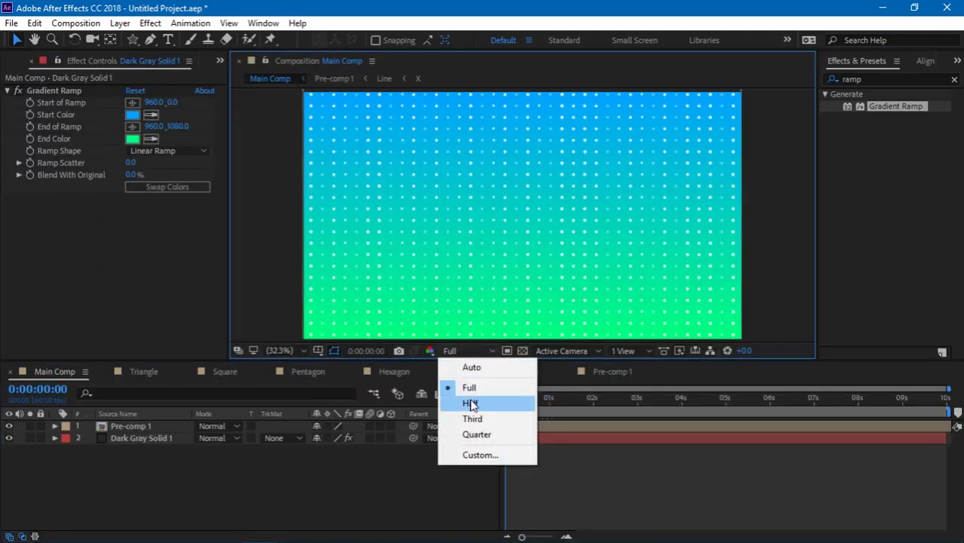
left_click(470, 403)
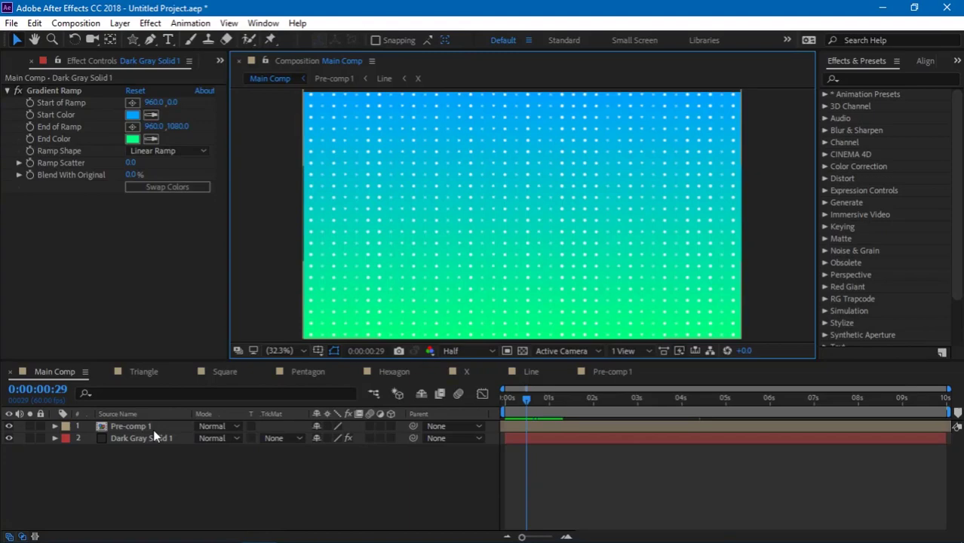
Open Pre-comp 1 for editing with its Line layer list enlarged.
left_click(153, 426)
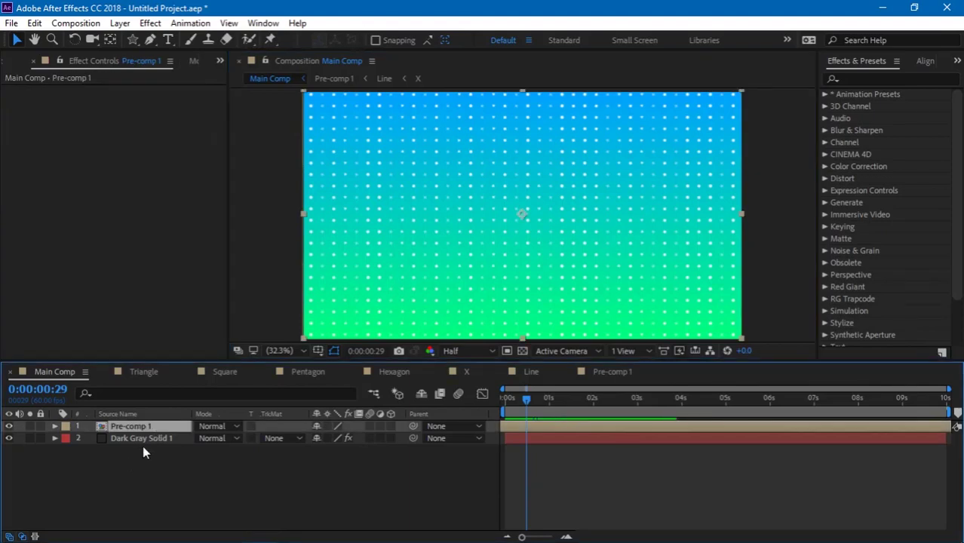
double_click(132, 426)
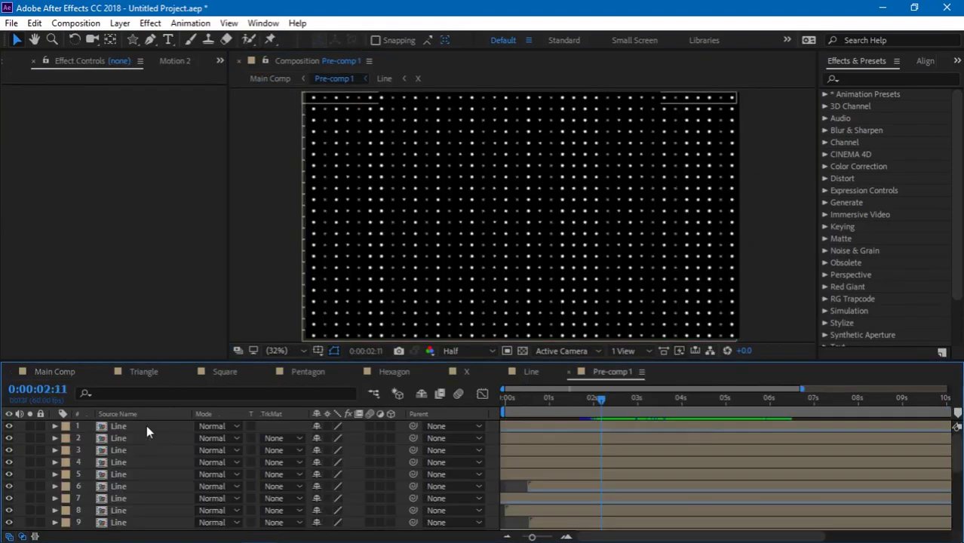
key("grave")
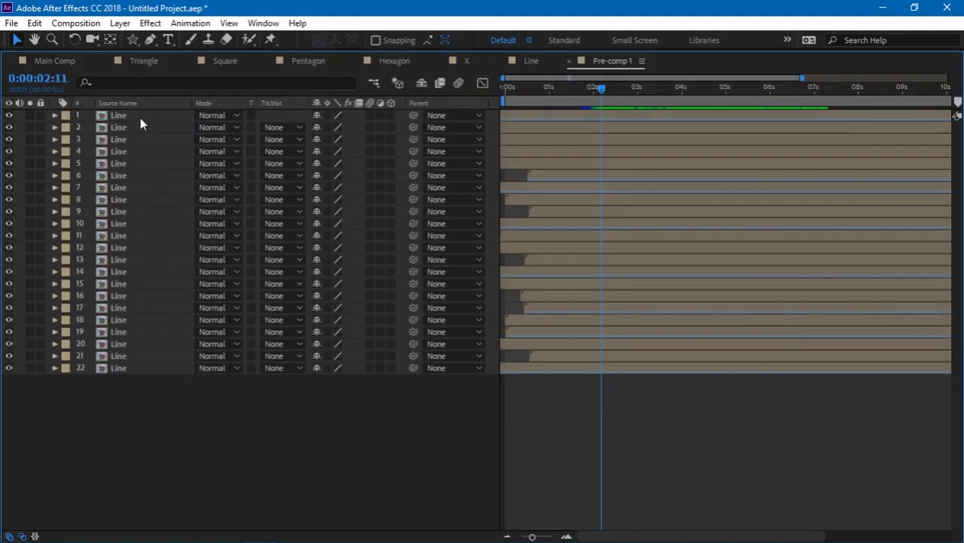
Select the alternate Line layers, starting with rows 2 and 4.
left_click(140, 127)
left_click(142, 151, "ctrl")
left_click(164, 247, "ctrl")
left_click(158, 188, "ctrl")
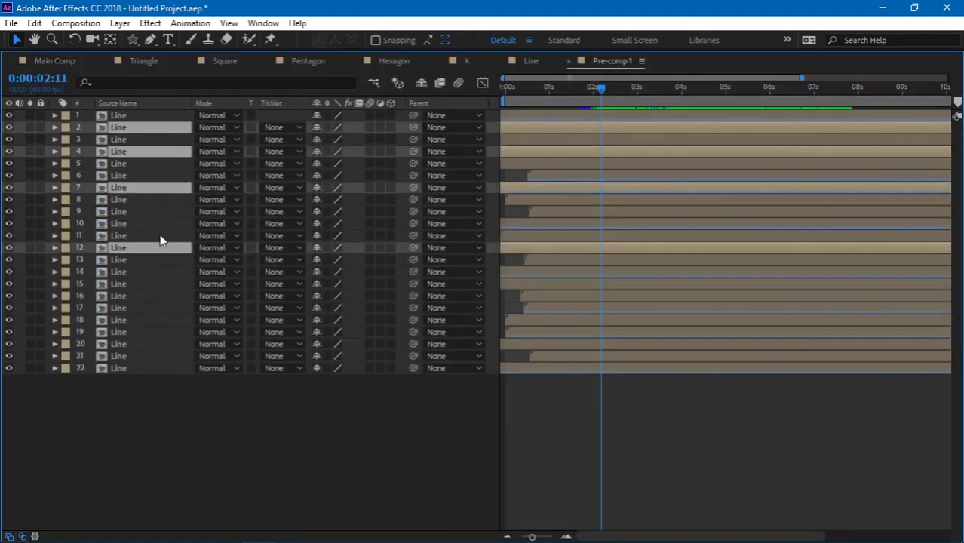
left_click(151, 223, "ctrl")
left_click(147, 309, "ctrl")
left_click(138, 359, "ctrl")
left_click(149, 270, "ctrl")
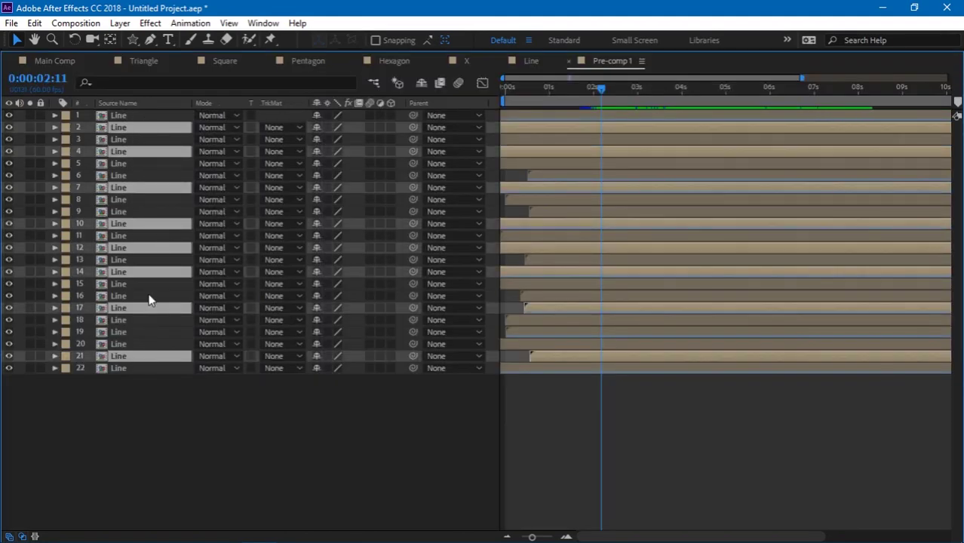
left_click(158, 294, "ctrl")
left_click(162, 295, "ctrl")
key("grave")
key("grave")
Rotate the selected Line layers 180° and move their anchor to the bottom with Motion v2.
key("r")
left_click(332, 139)
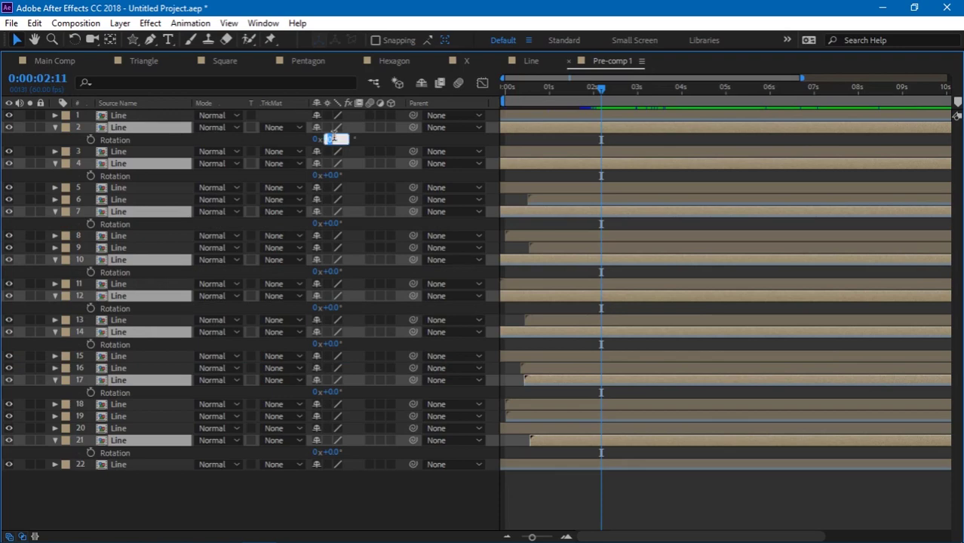
type("180")
key("Return")
key("grave")
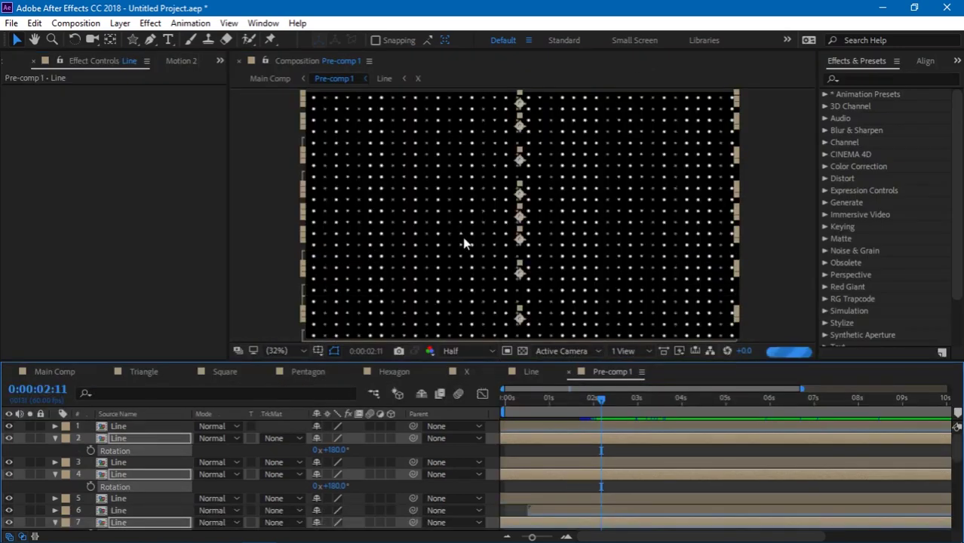
left_click(176, 59)
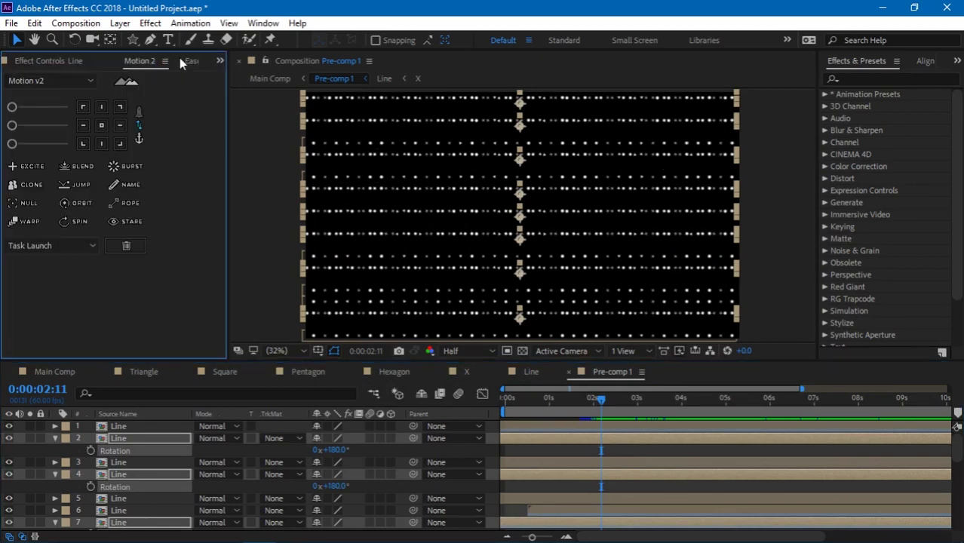
left_click(104, 146)
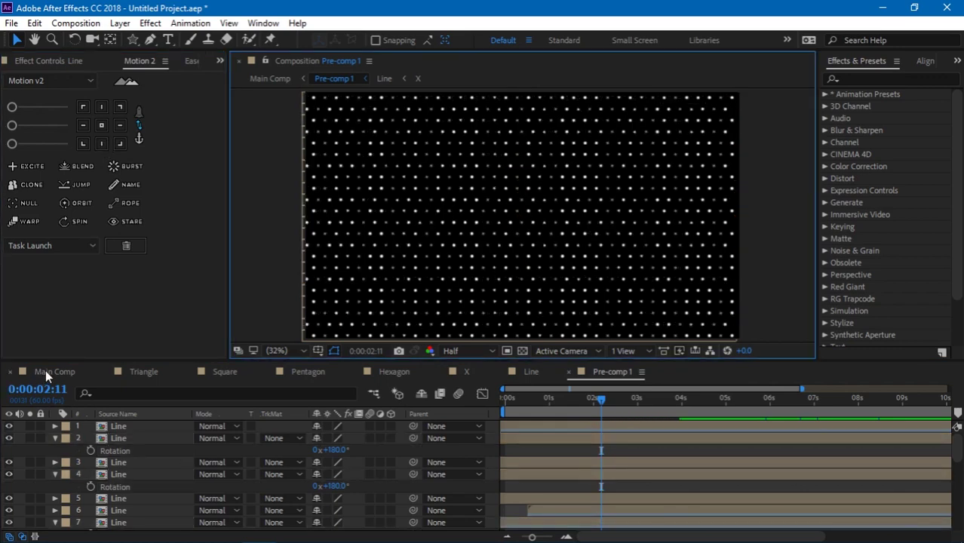
Inspect the Main Comp full-window, then enlarge the Pre-comp 1 layer list.
left_click(45, 369)
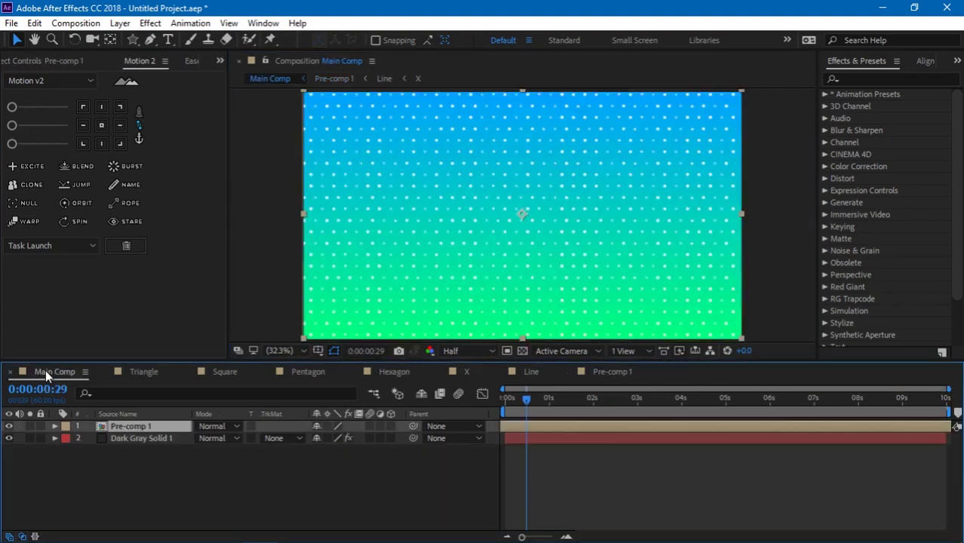
key("grave")
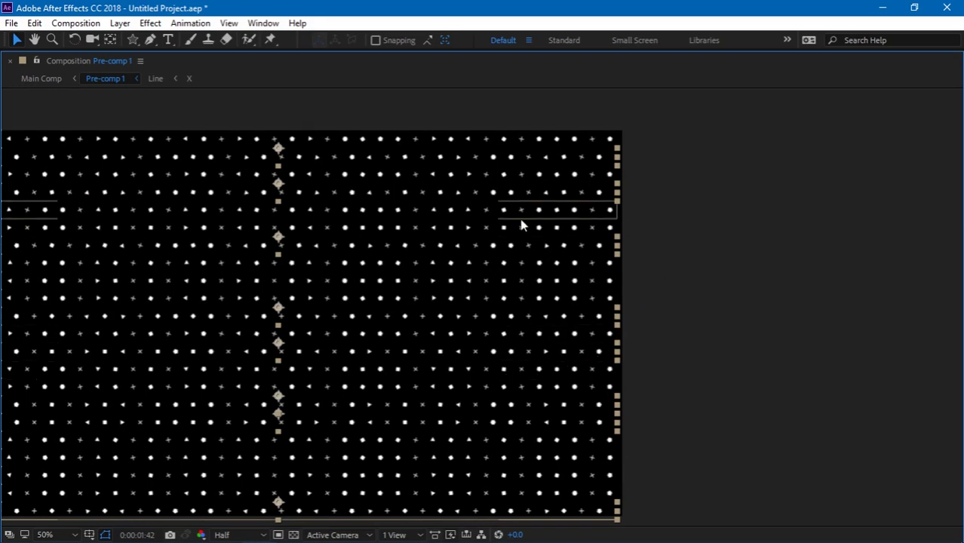
key("grave")
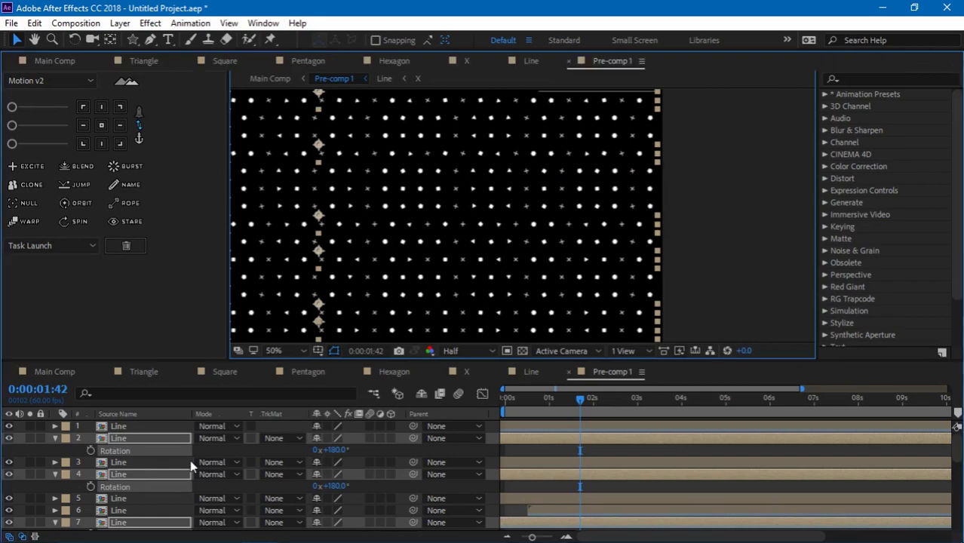
key("grave")
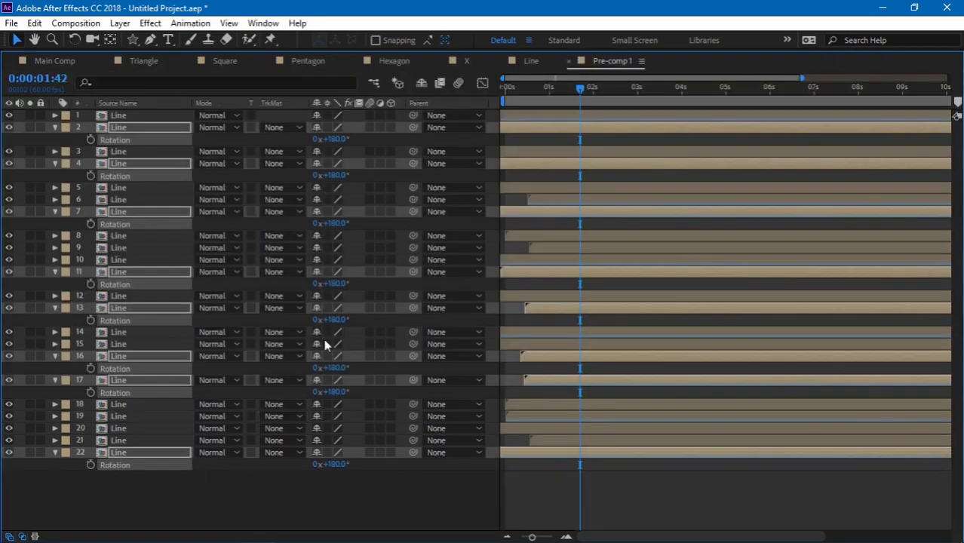
key("grave")
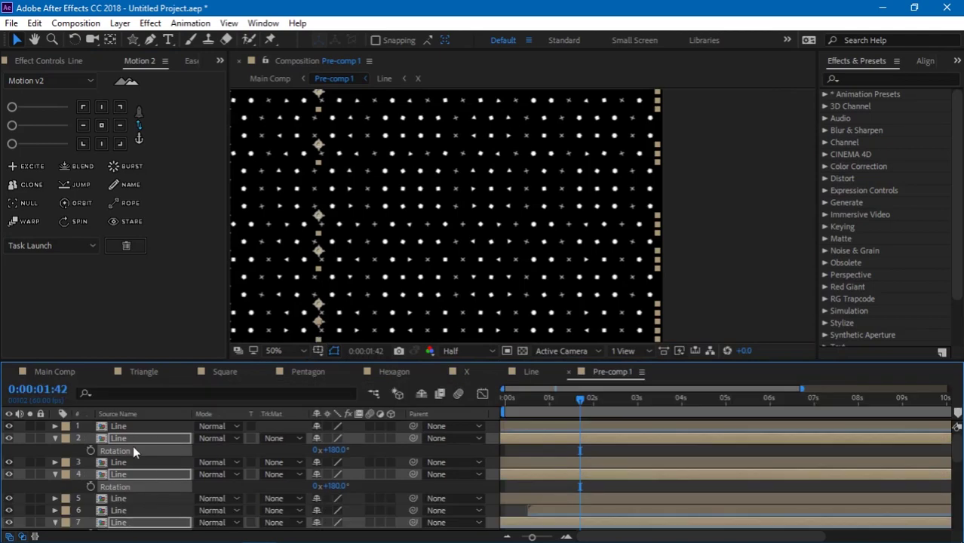
key("grave")
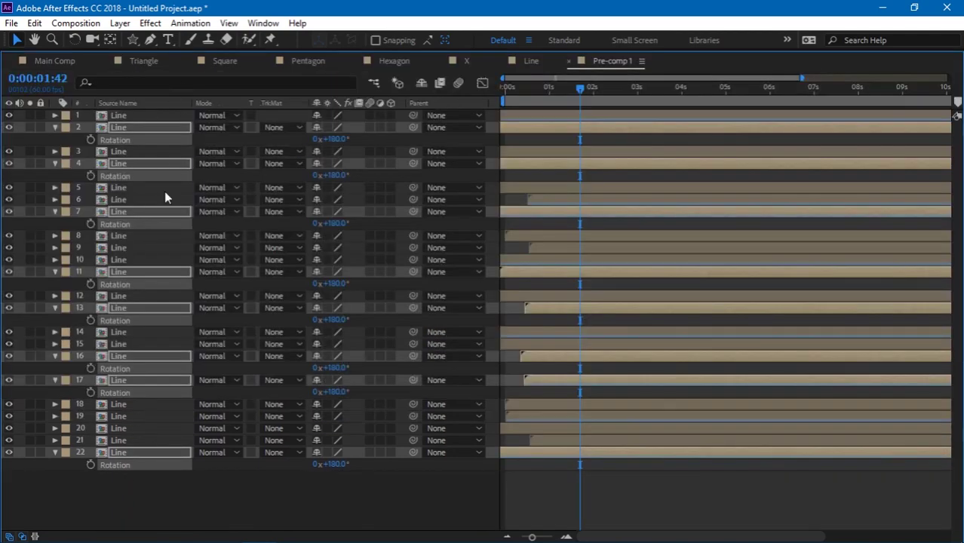
Change the flipped rows' X Position from 945 to 975.2 so the shapes align.
key("p")
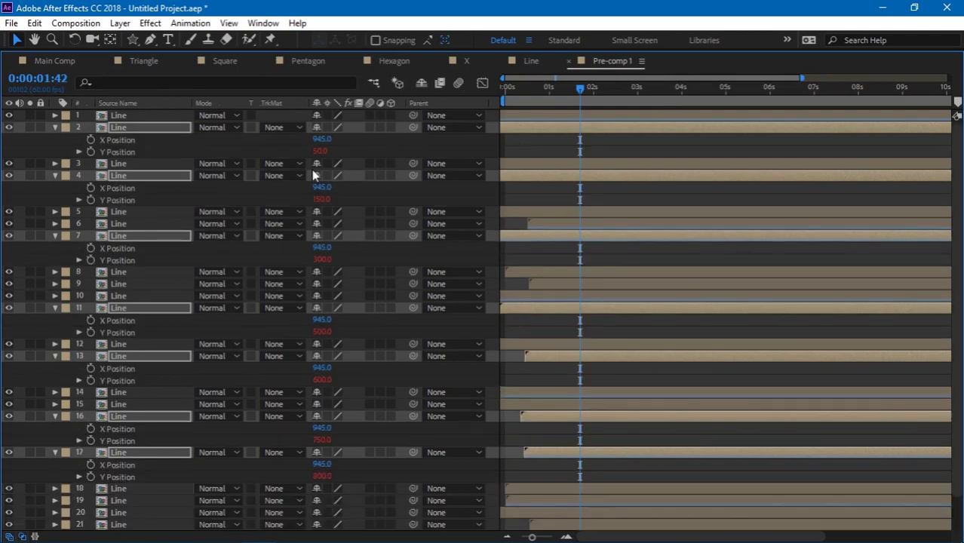
key("grave")
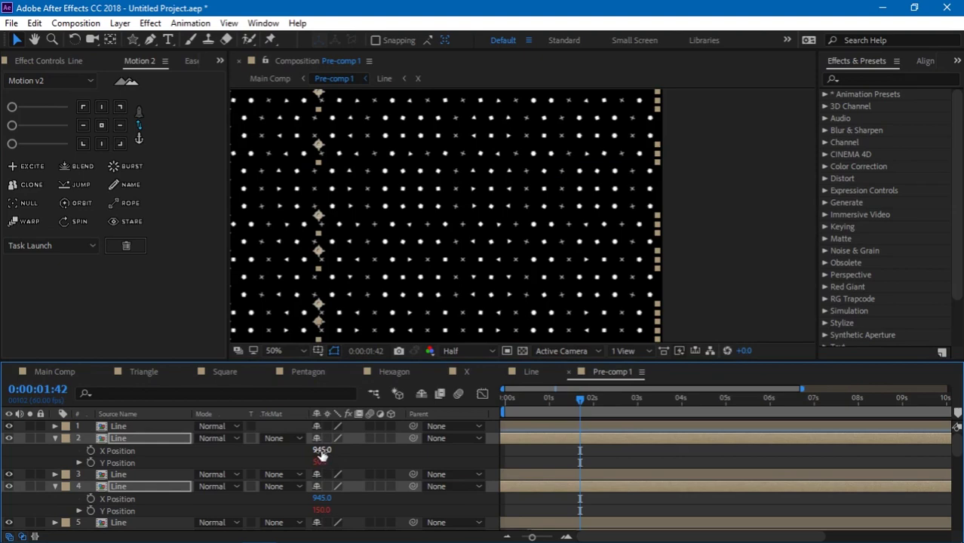
left_click_drag(322, 451, 343, 462)
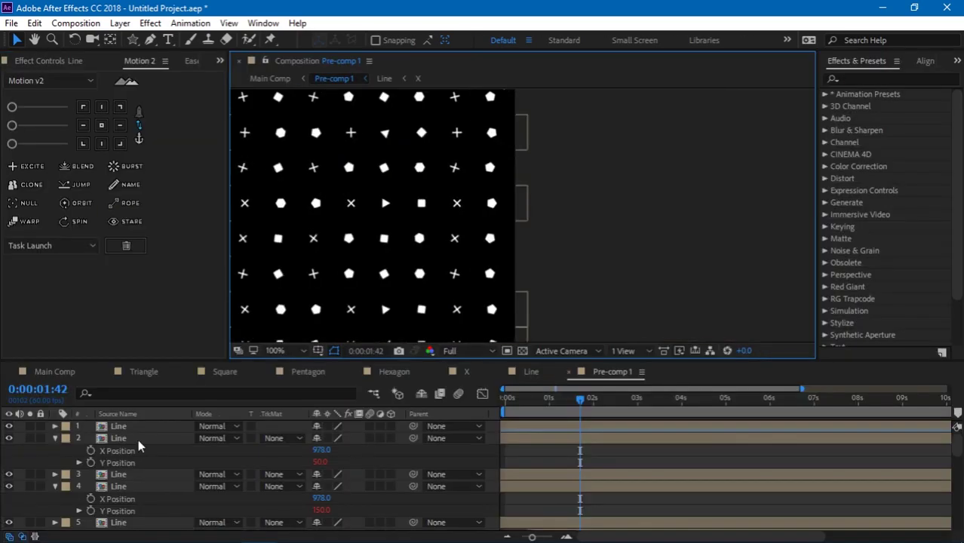
left_click(138, 447)
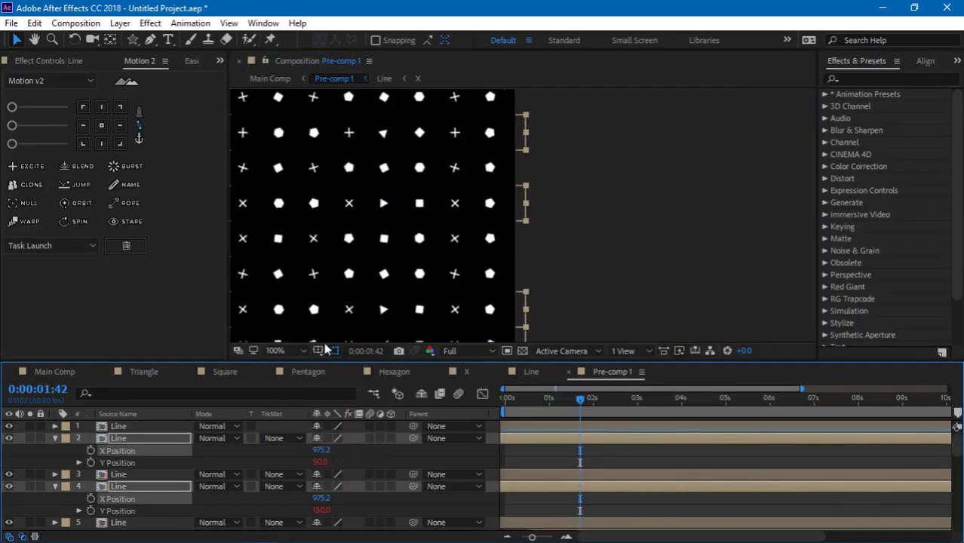
Fit and inspect the grid, then view the Main Comp maximized.
key("shift+slash")
key("grave")
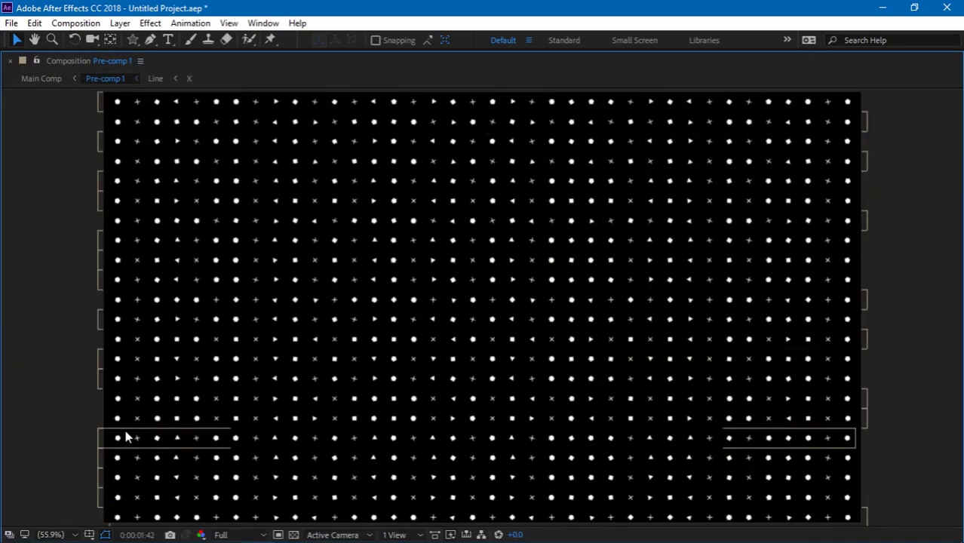
key("grave")
left_click(54, 371)
key("grave")
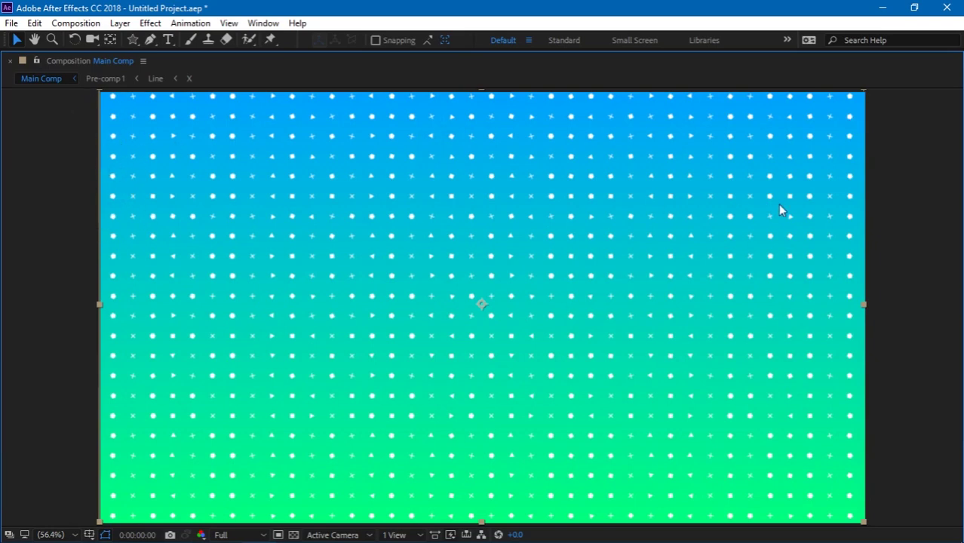
In the Line comp, move the X layer above Pentagon in the layer stack.
key("grave")
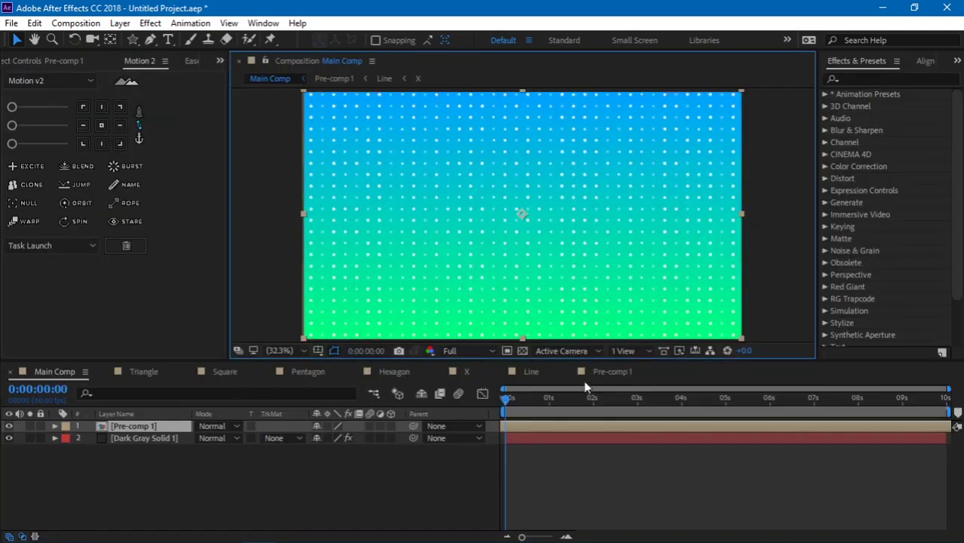
left_click(610, 371)
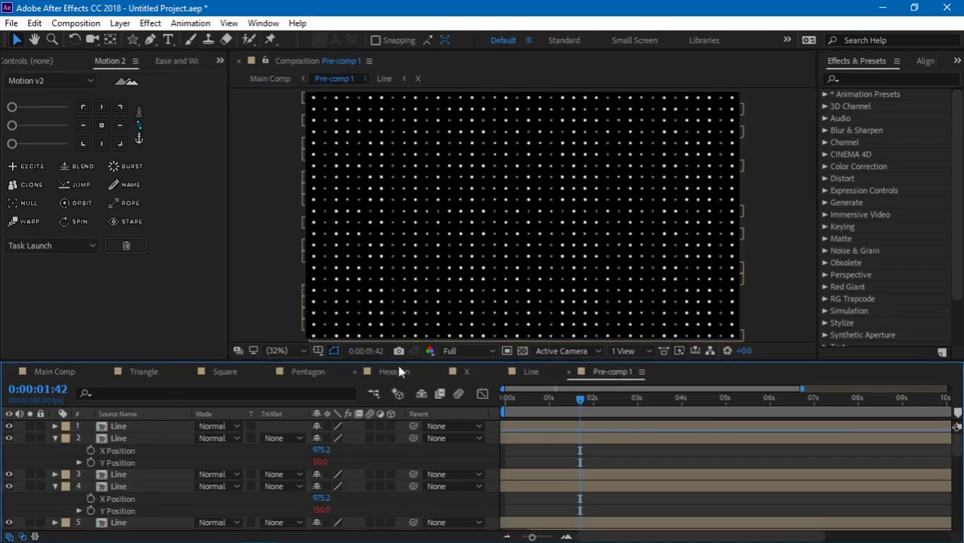
left_click(531, 371)
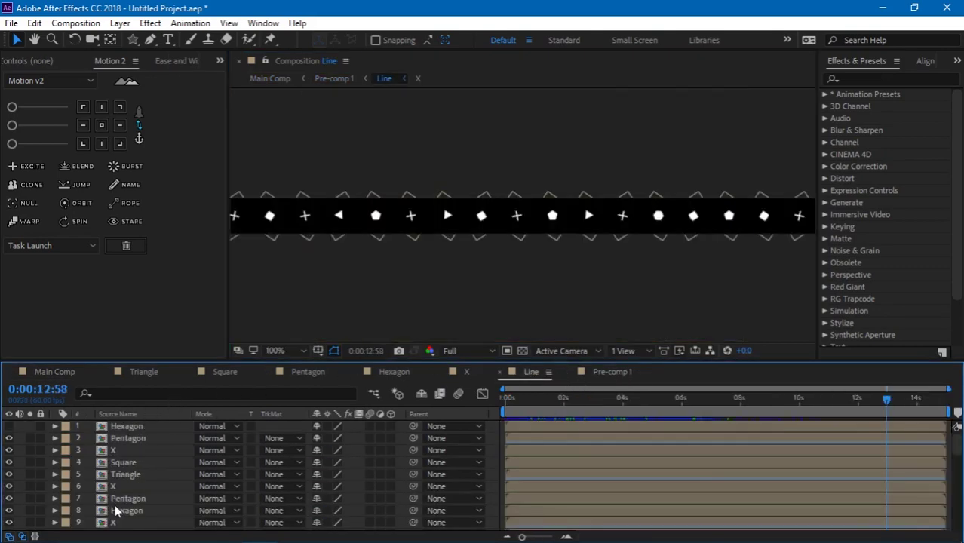
key("grave")
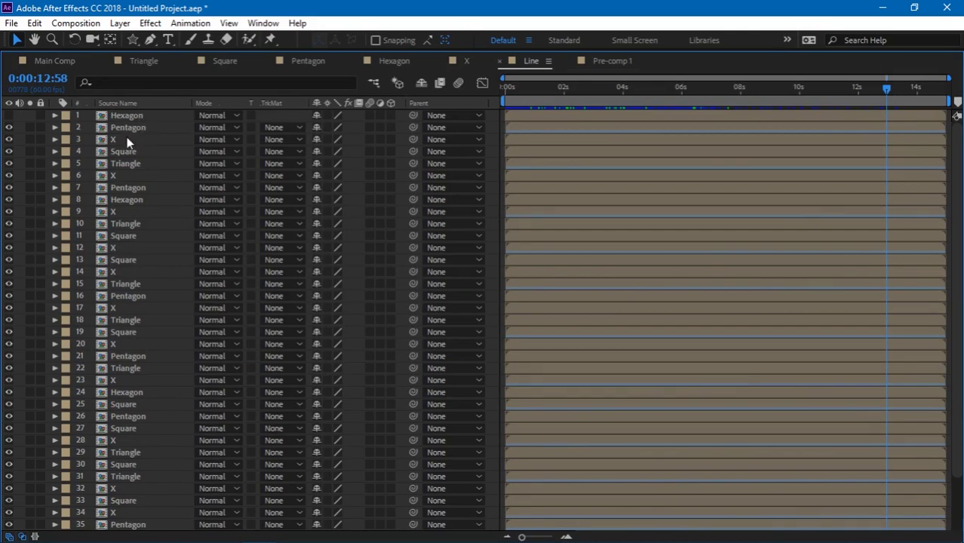
left_click_drag(126, 138, 135, 121)
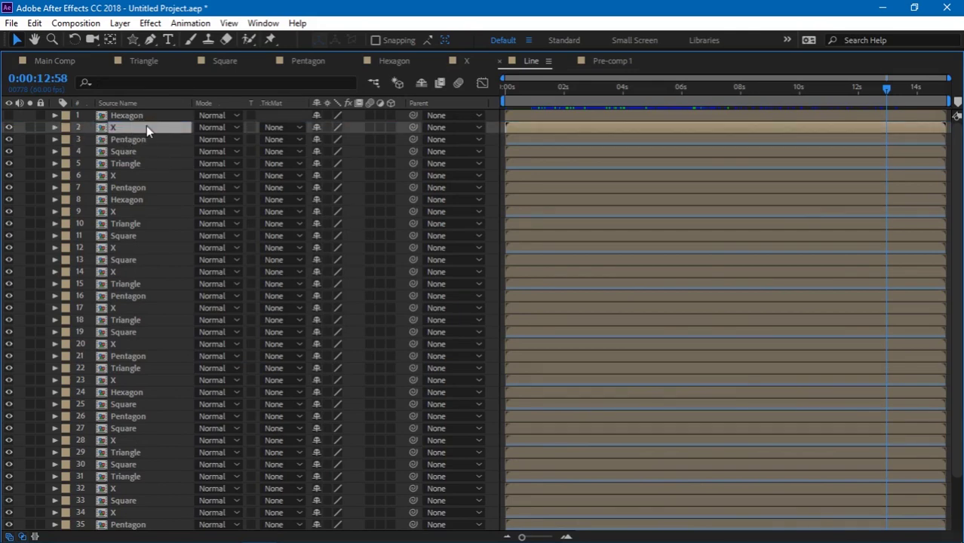
Preview the reordered shape grid in the maximized Main Comp viewer.
key("grave")
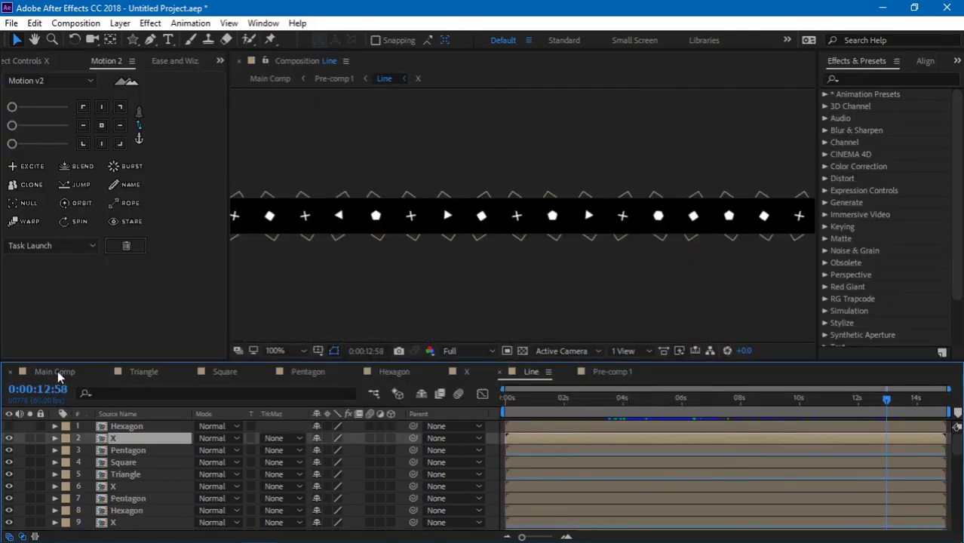
left_click(55, 370)
key("grave")
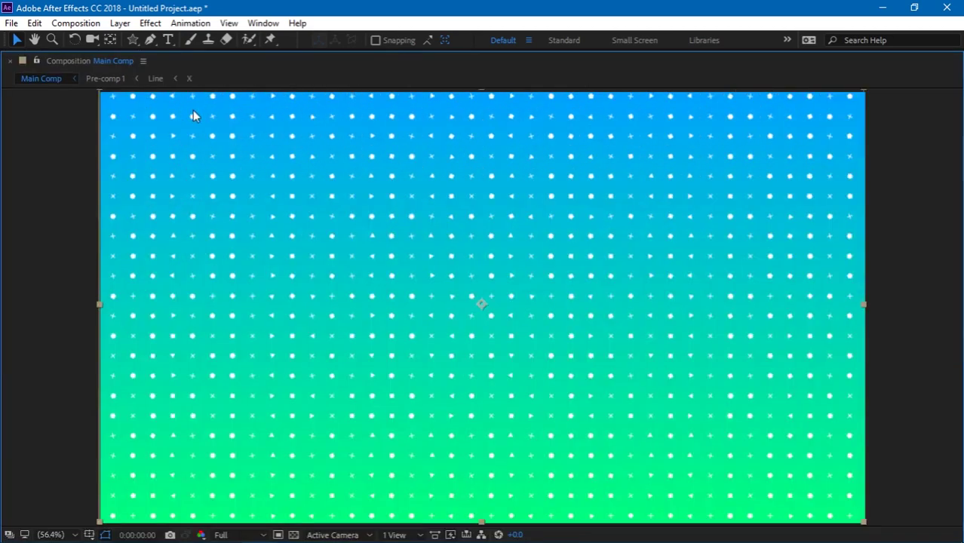
left_click(2, 185)
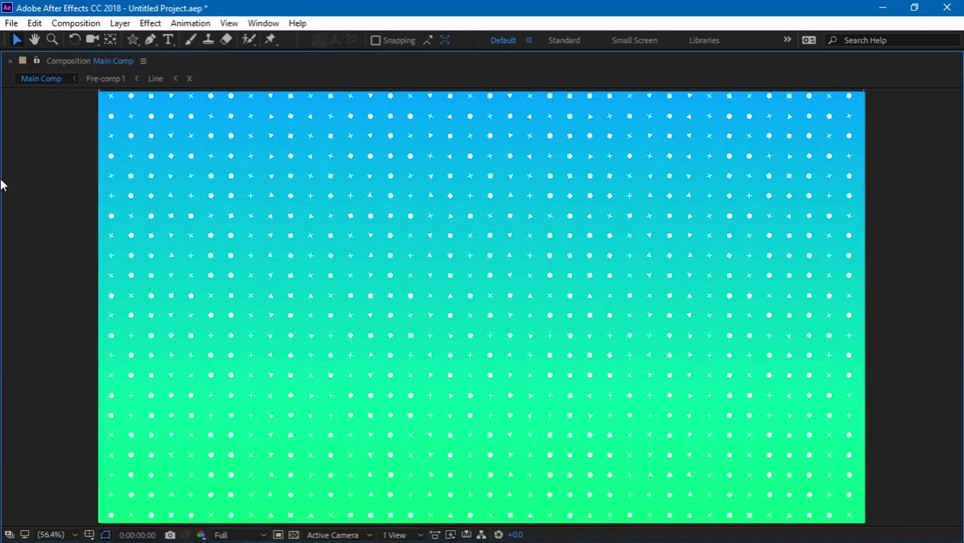